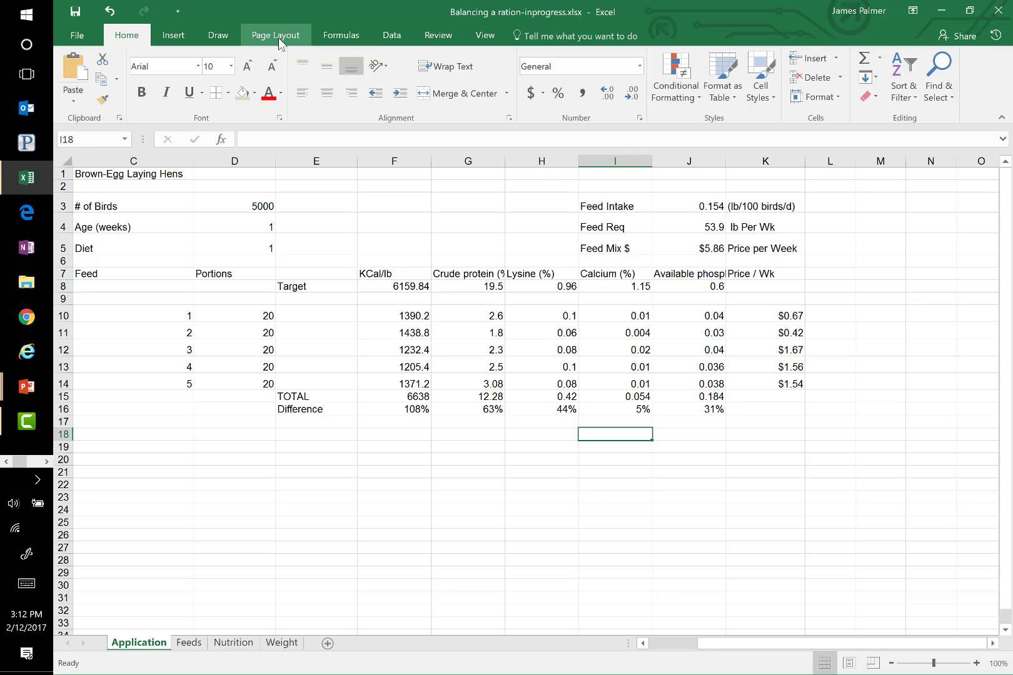
Enable the Developer tab in the Excel ribbon customization options and display its commands
click(78, 35)
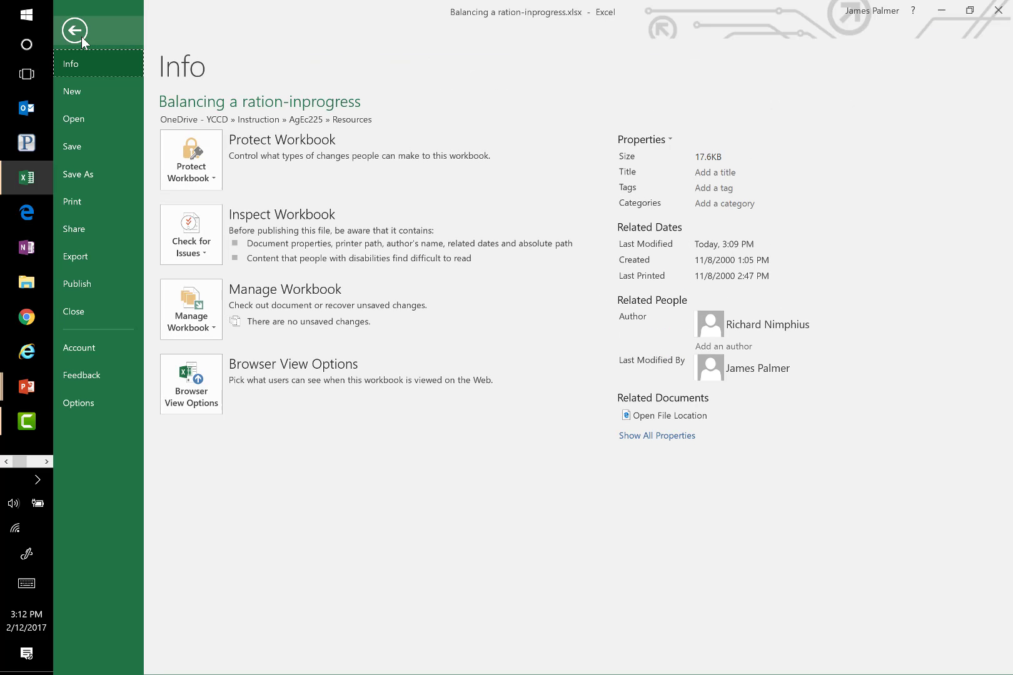
click(93, 410)
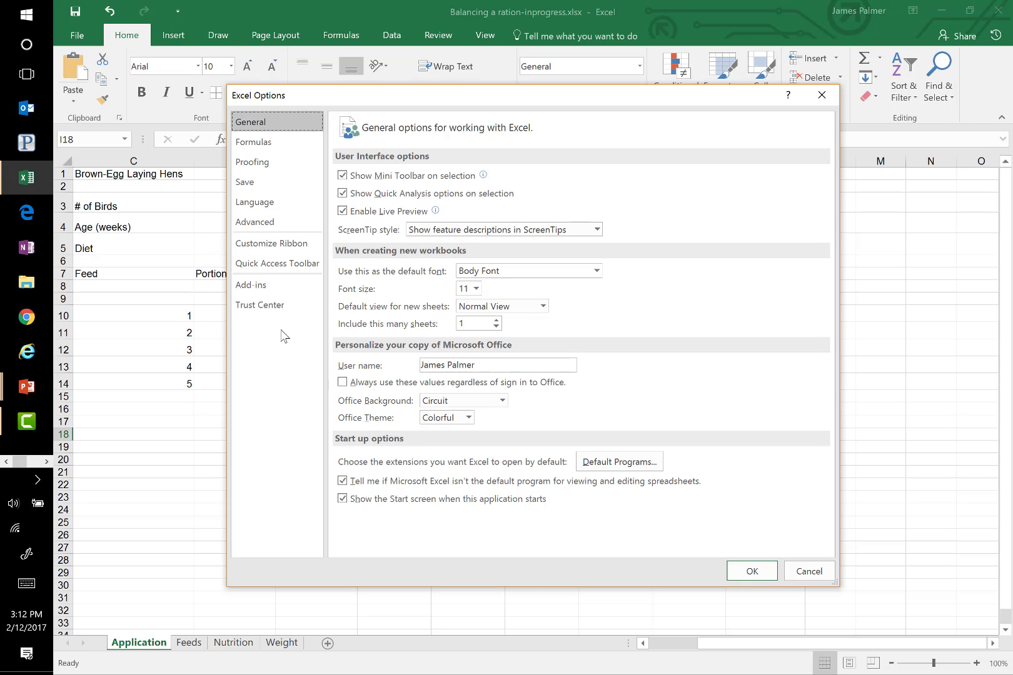
click(283, 241)
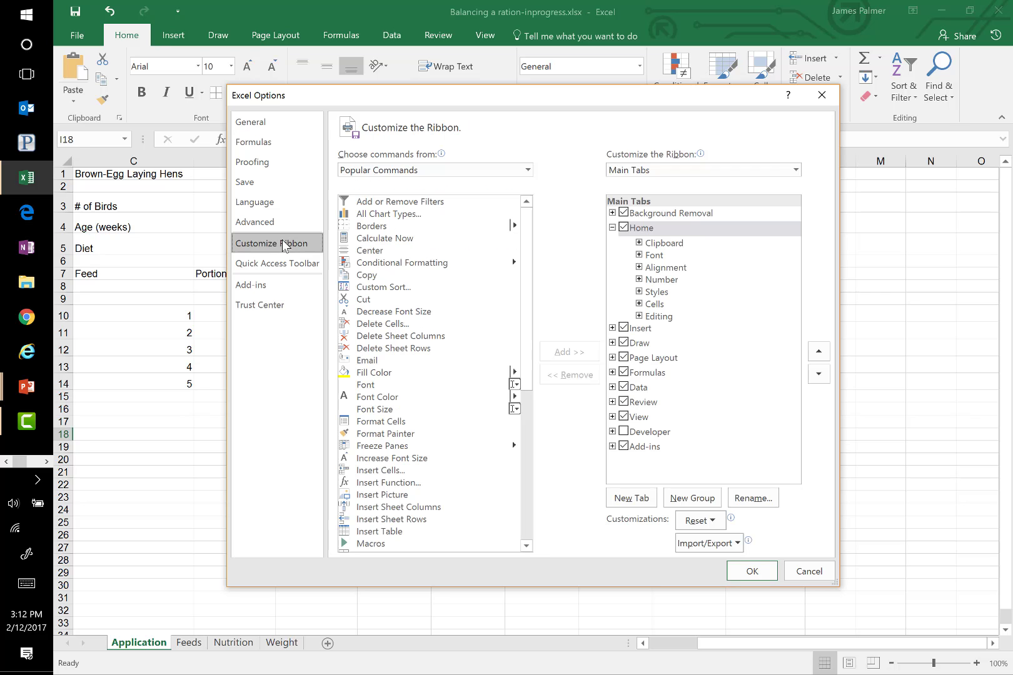
click(625, 433)
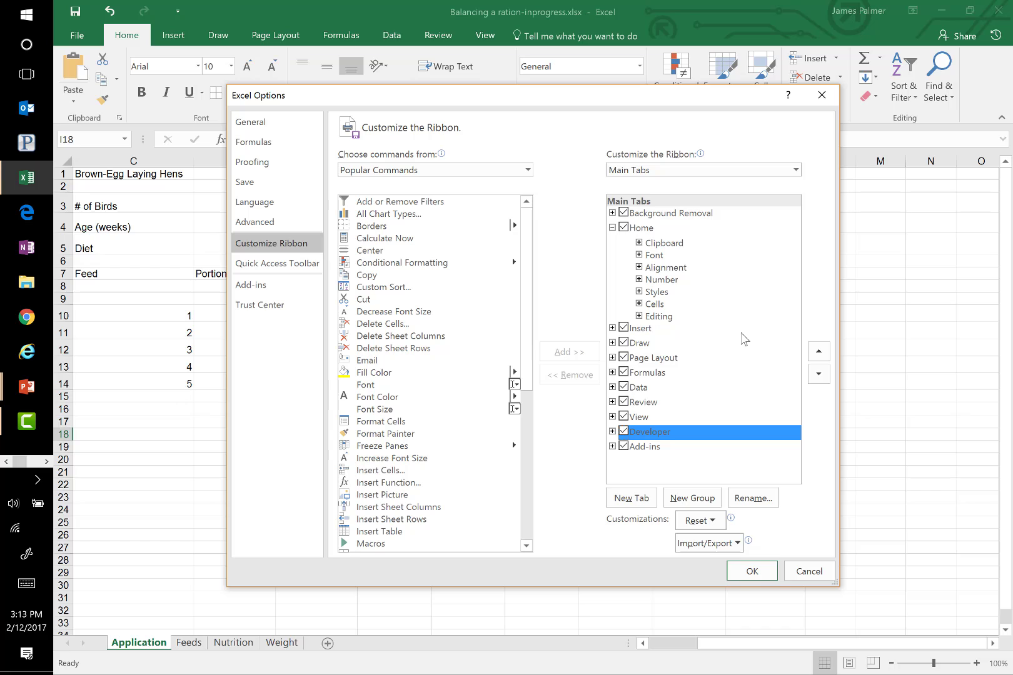
click(753, 572)
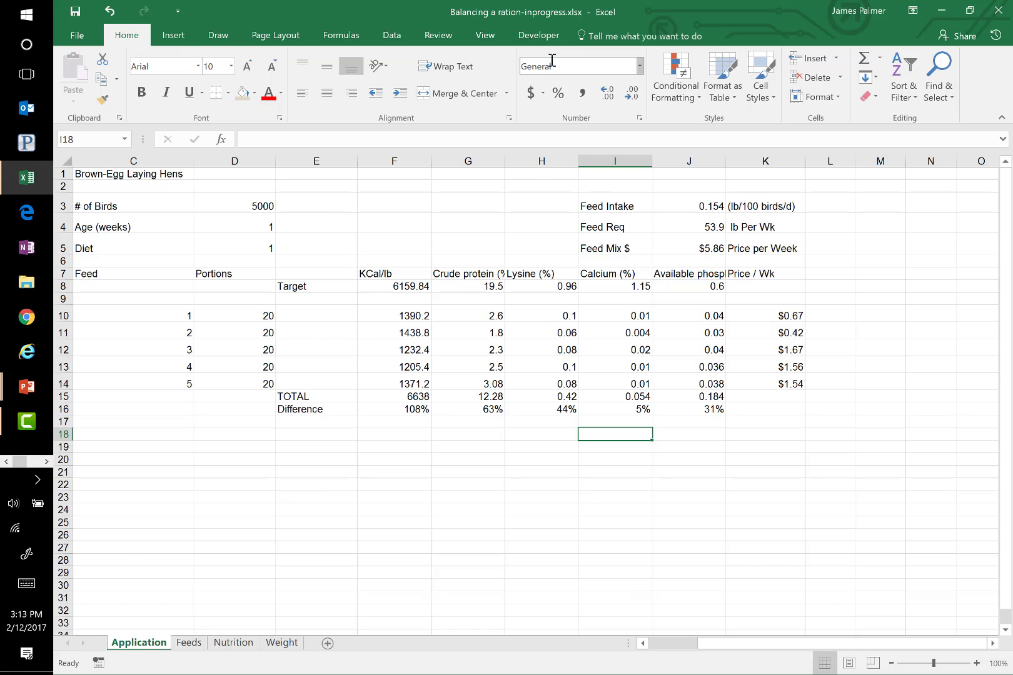
click(544, 41)
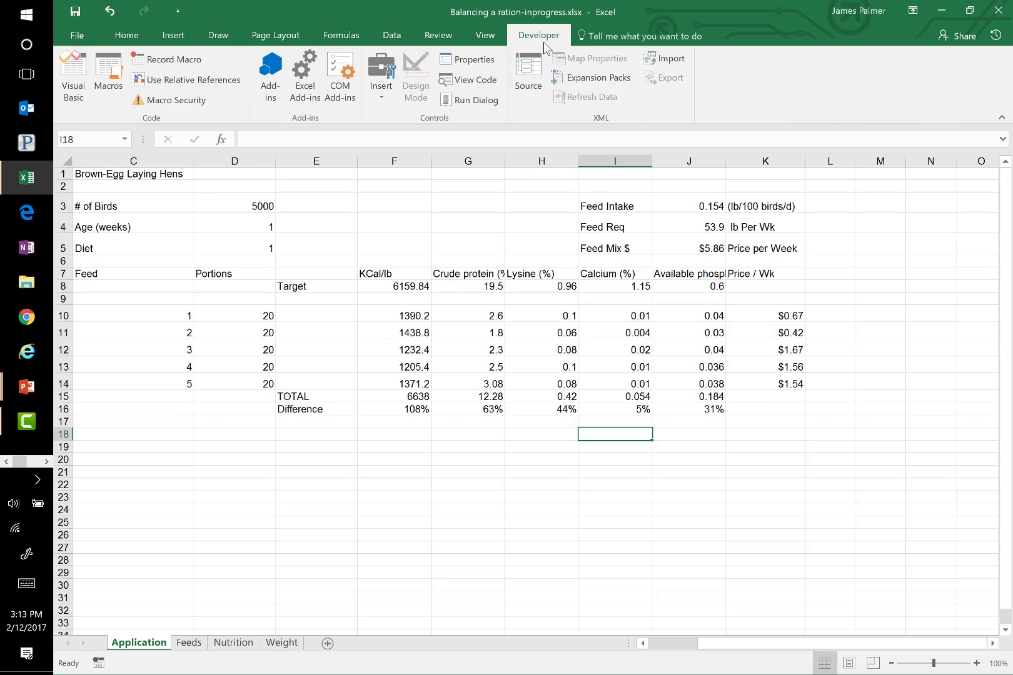
click(383, 103)
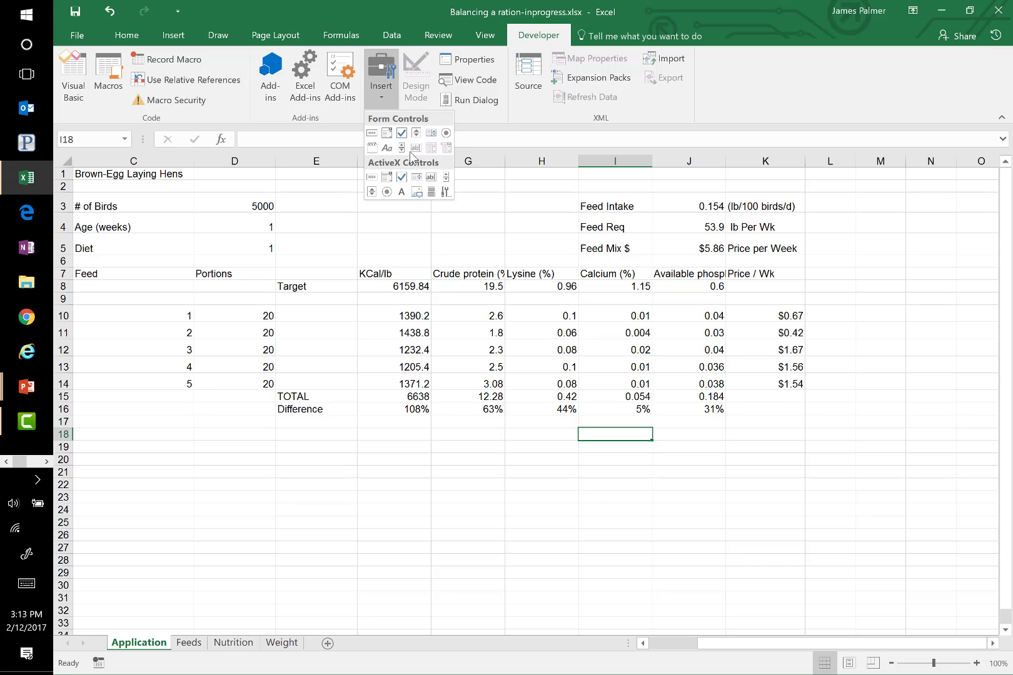
click(300, 218)
click(271, 208)
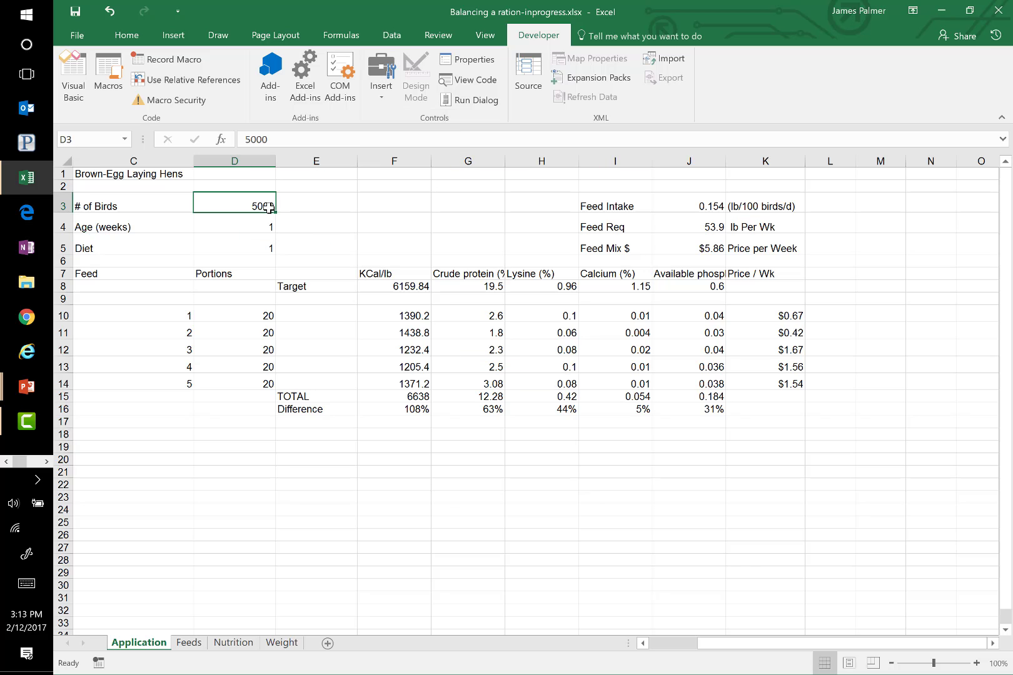
Switch to the PowerPoint slideshow, read the Developer Ribbon and Insert a Scroll Bar slides, and return to Excel
key(alt+Tab)
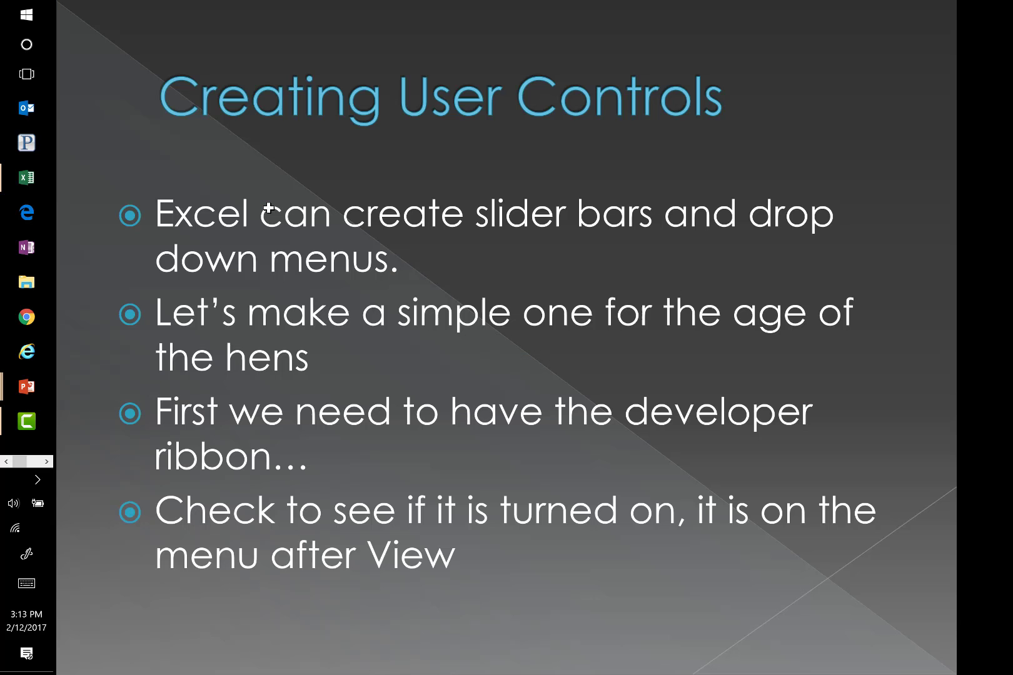
key(Right)
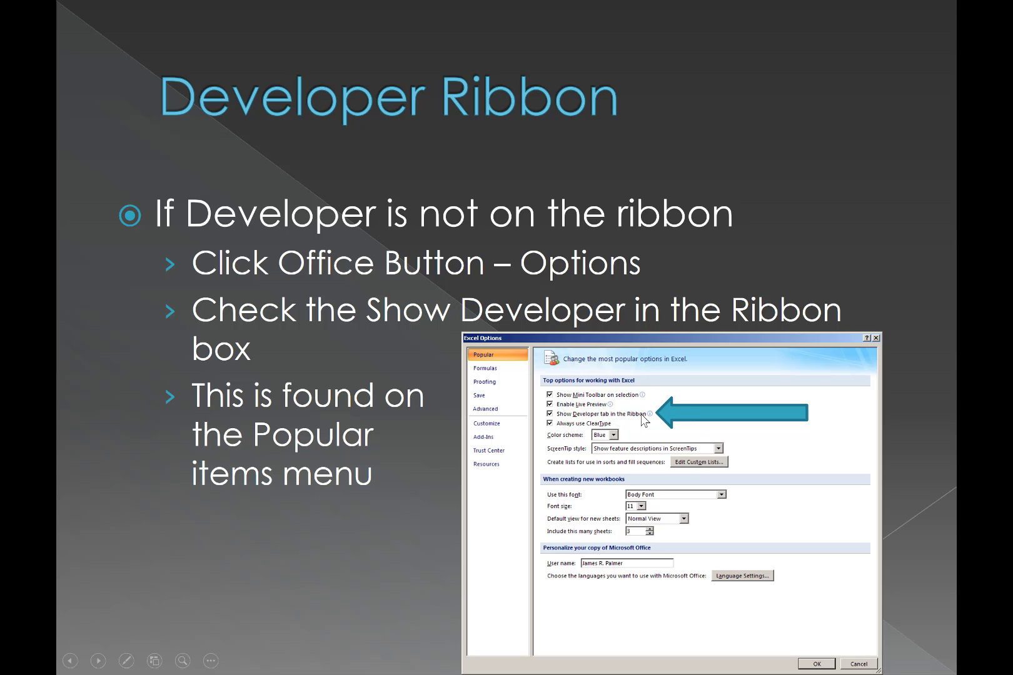
click(642, 415)
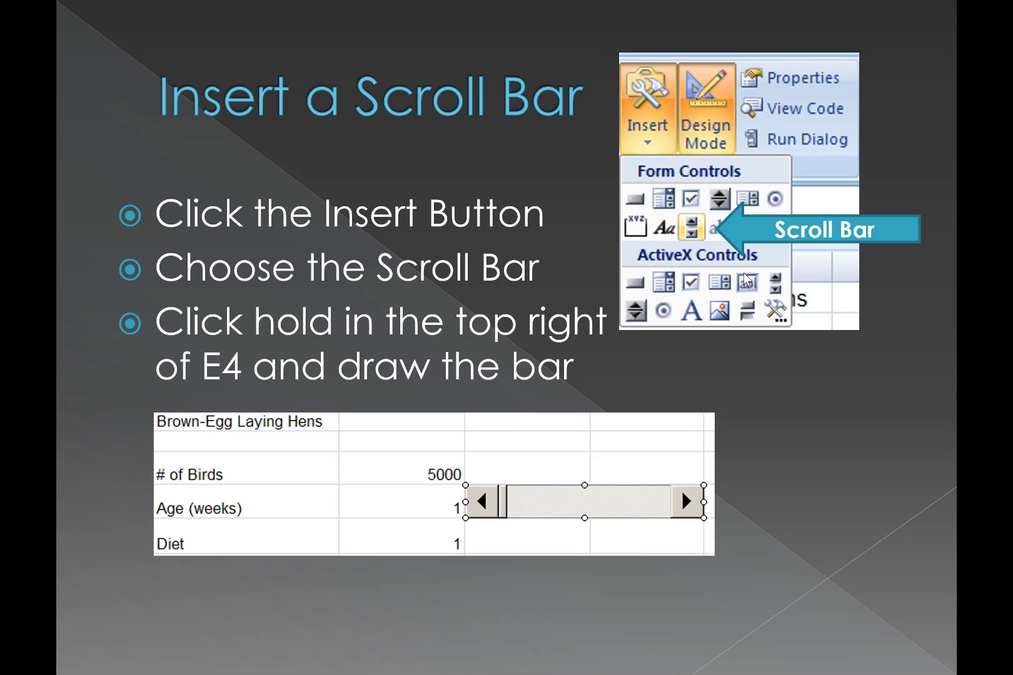
key(alt+Tab)
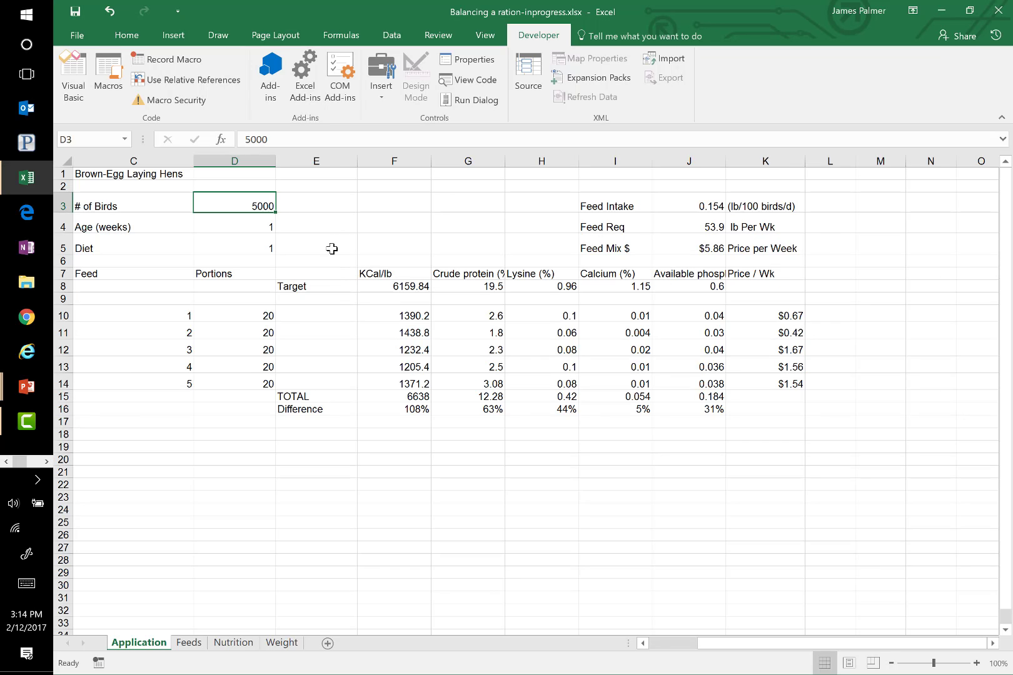
Insert a horizontal scroll bar form control beside the Age (weeks) value, spanning cells E4 and F4
click(315, 226)
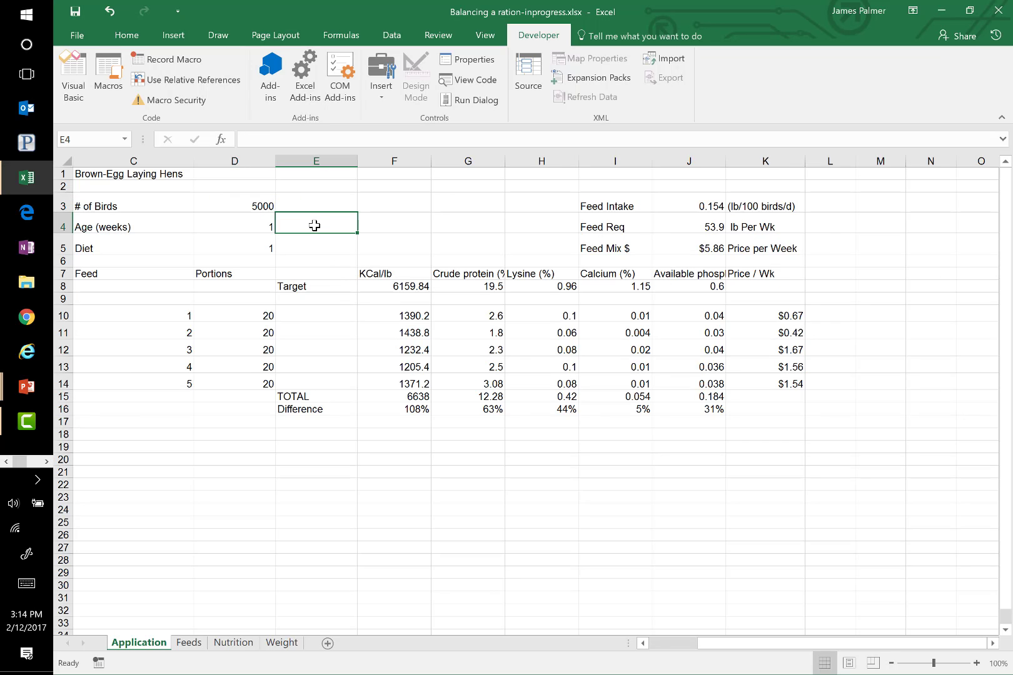
click(383, 91)
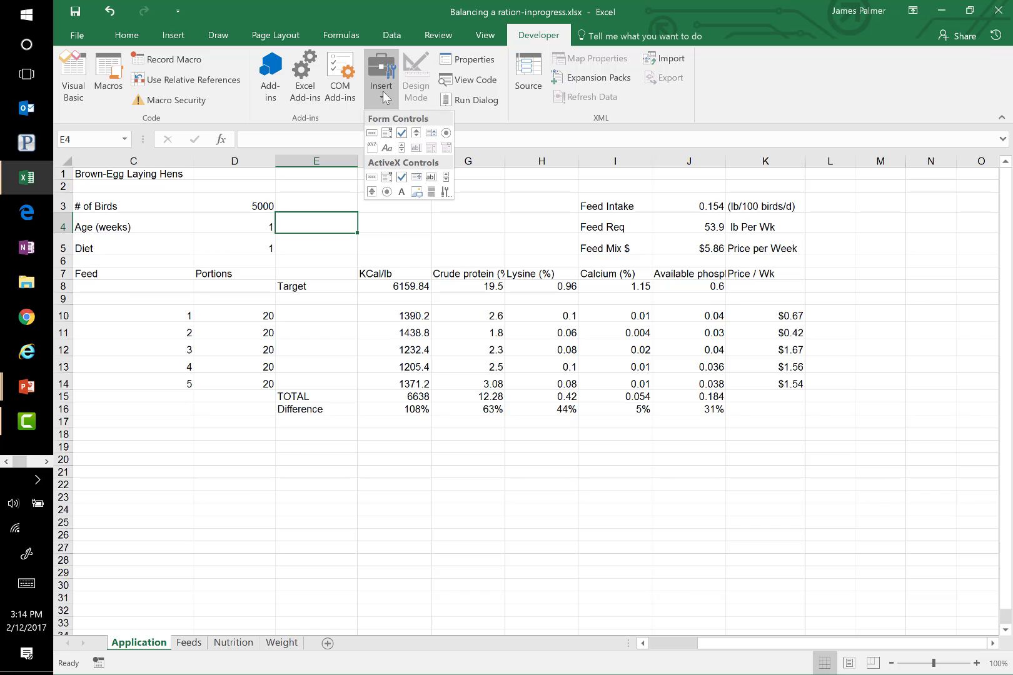
click(401, 149)
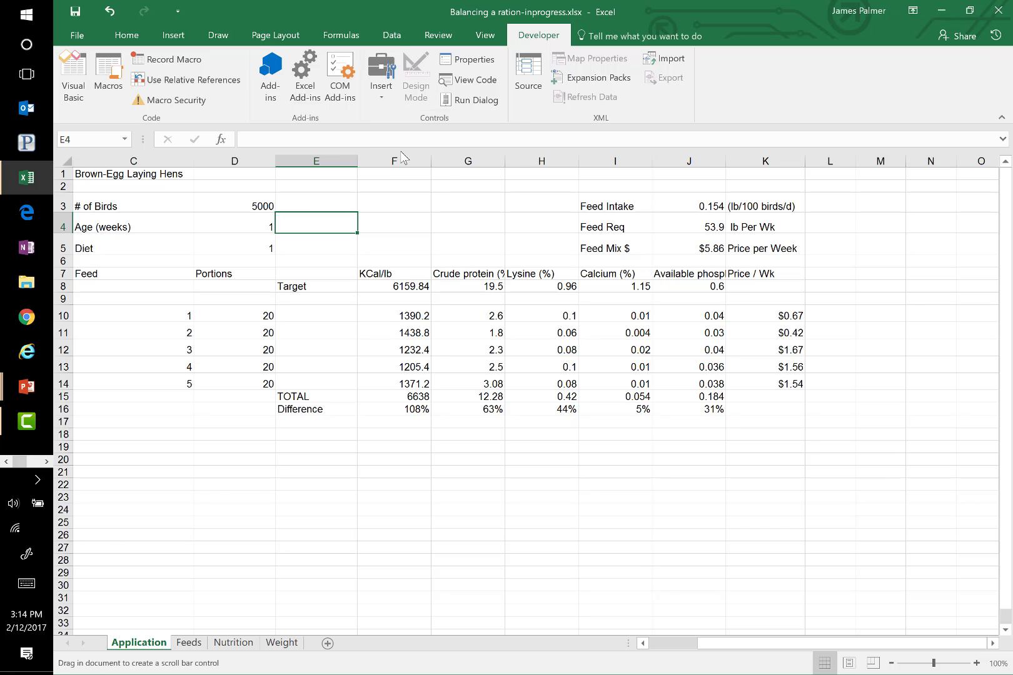
mouse_move(282, 215)
mouse_down()
mouse_move(312, 227)
mouse_move(430, 227)
mouse_up()
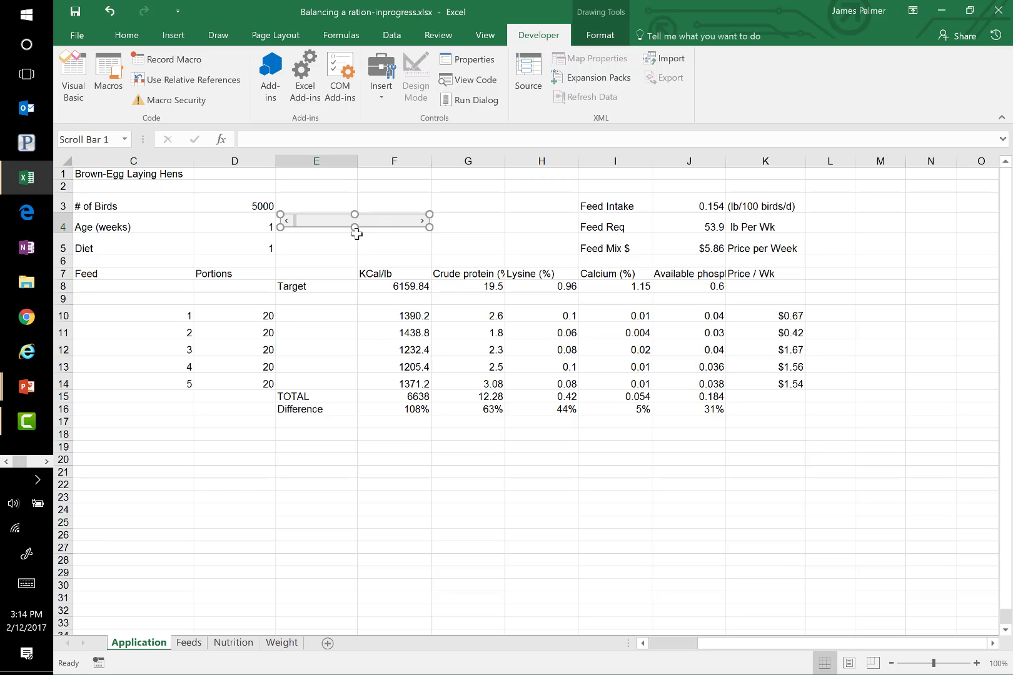
Resize the scroll bar to fill the height of row 4 and start at column E's left edge
drag(355, 228, 355, 213)
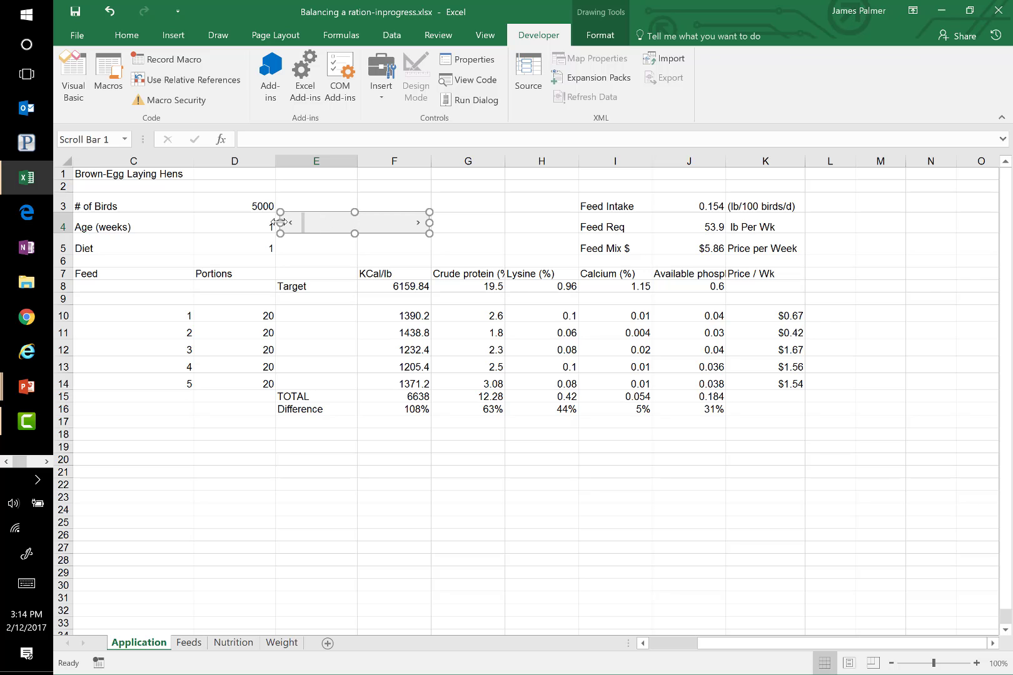
mouse_move(280, 222)
mouse_down()
mouse_move(391, 229)
mouse_move(293, 229)
mouse_up()
click(318, 249)
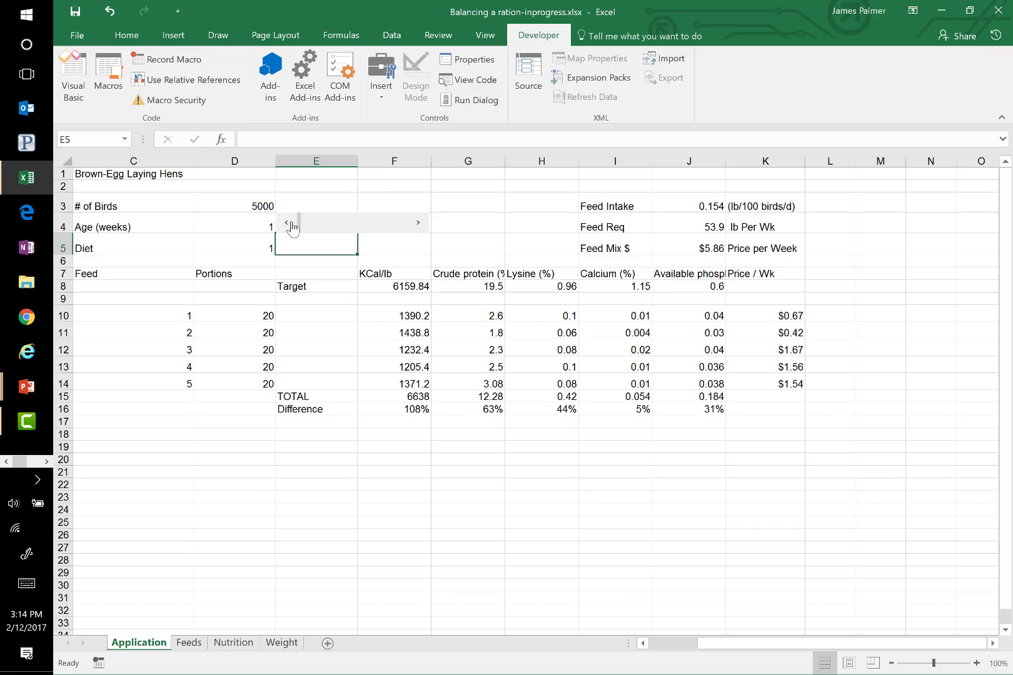
click(474, 230)
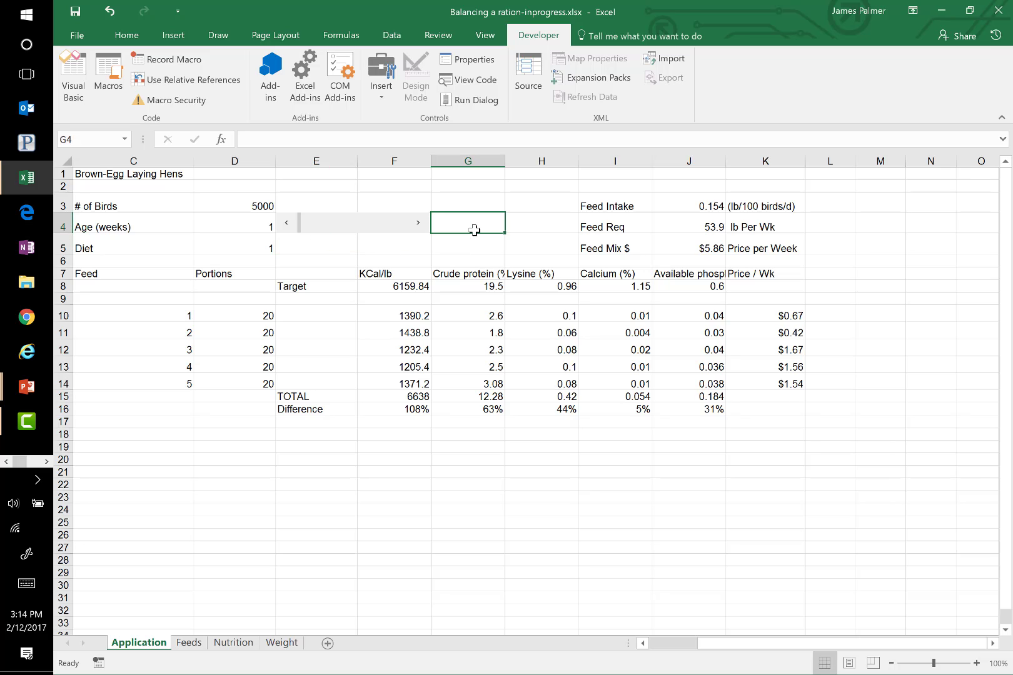
click(386, 231)
right_click(384, 220)
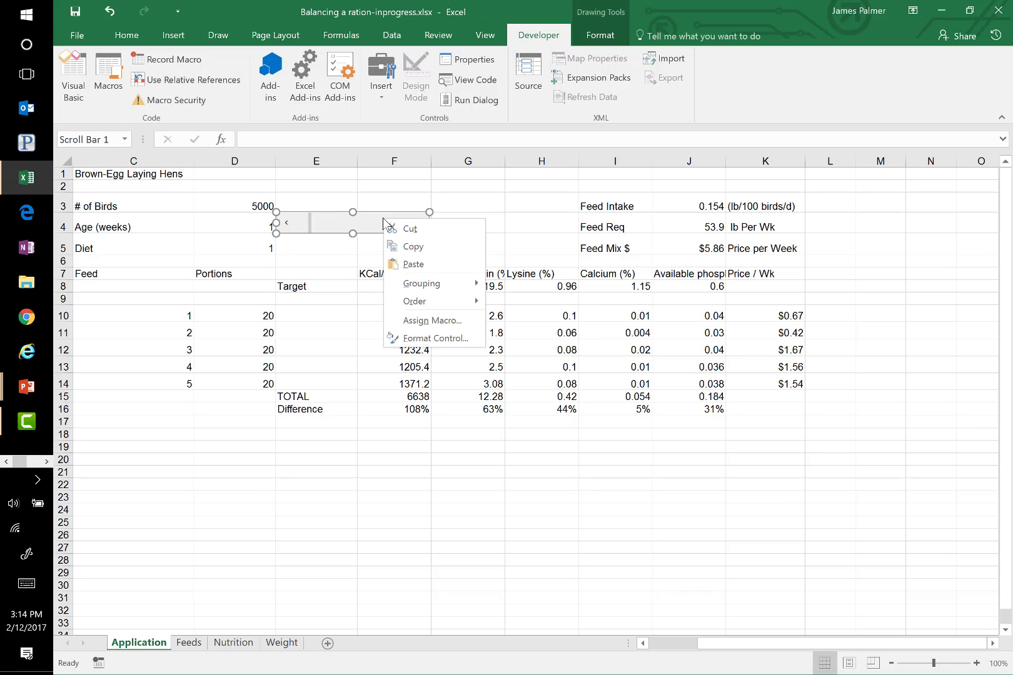
key(Escape)
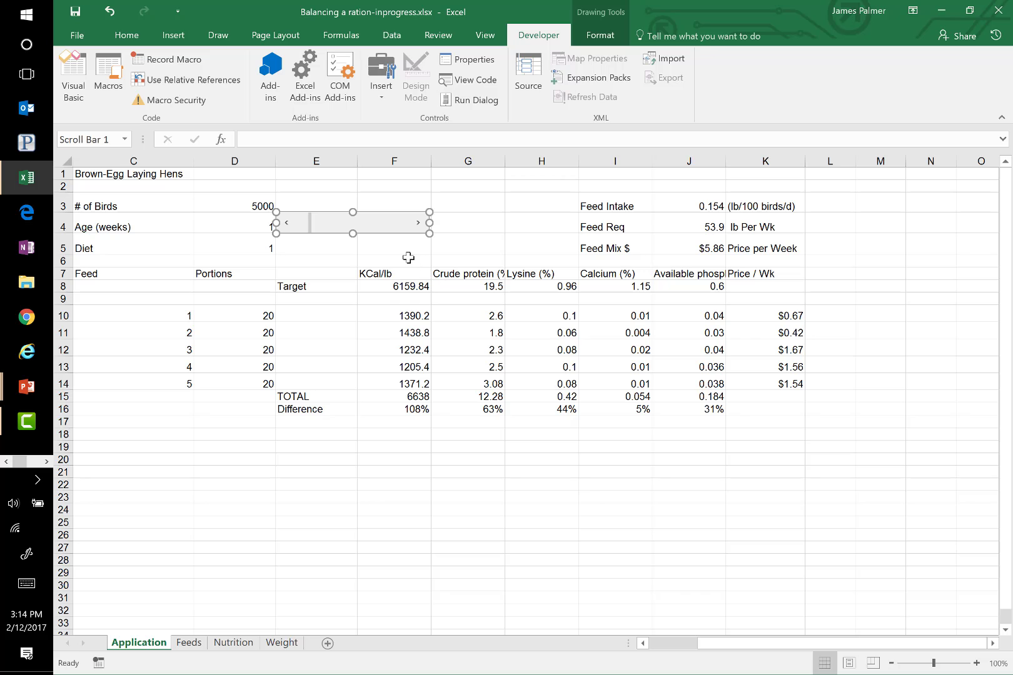
Switch to the PowerPoint slideshow, read the Scroll Bar Properties slide, and return to Excel
key(alt+Tab)
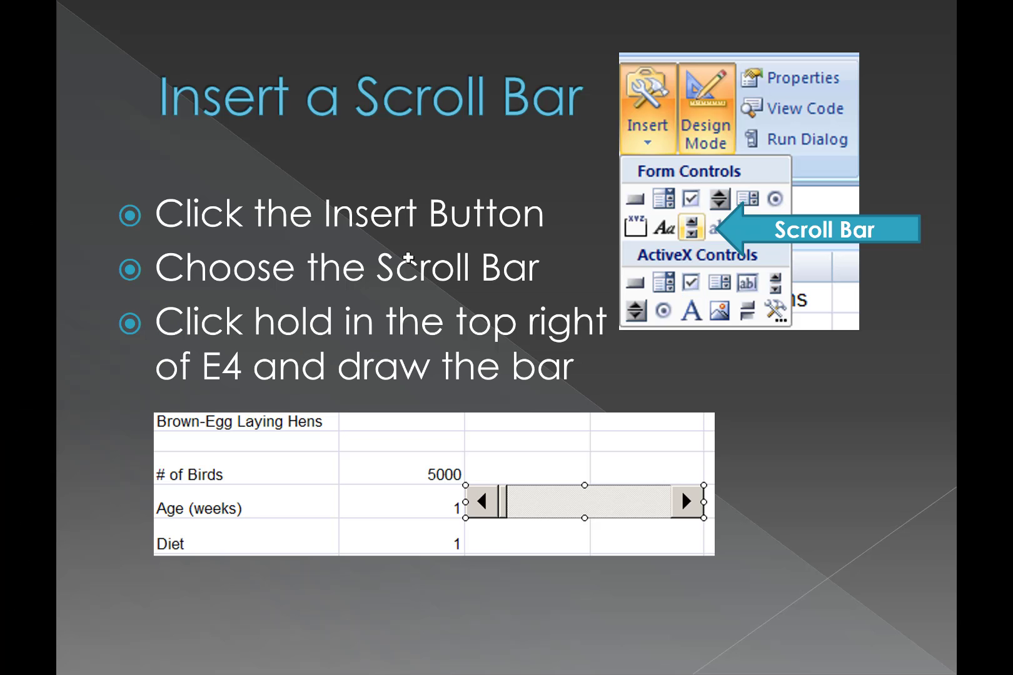
key(Right)
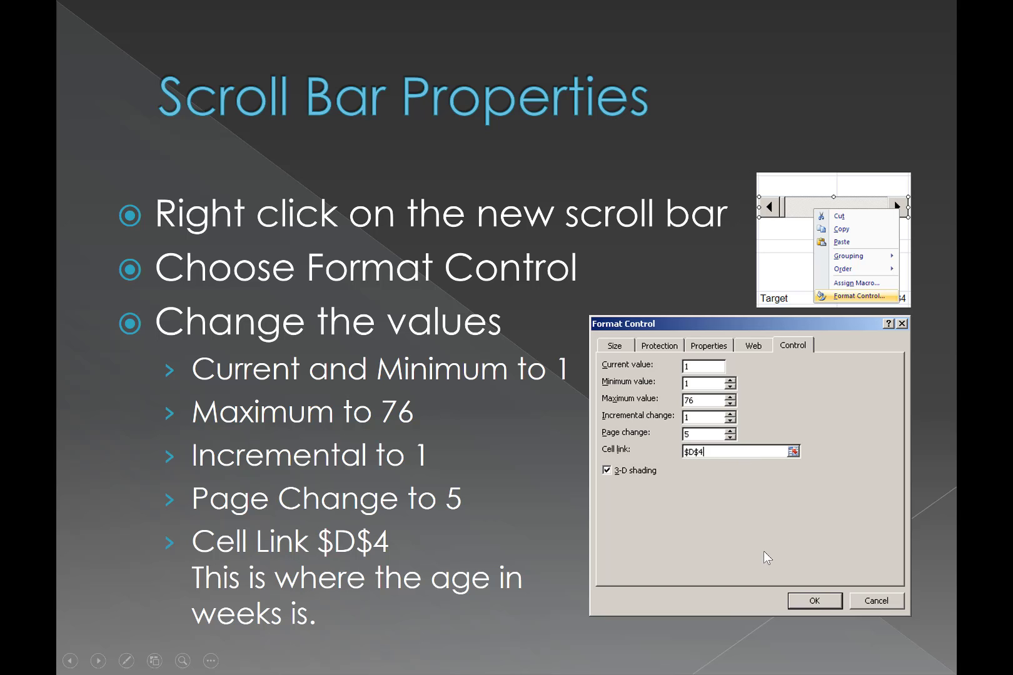
key(alt+Tab)
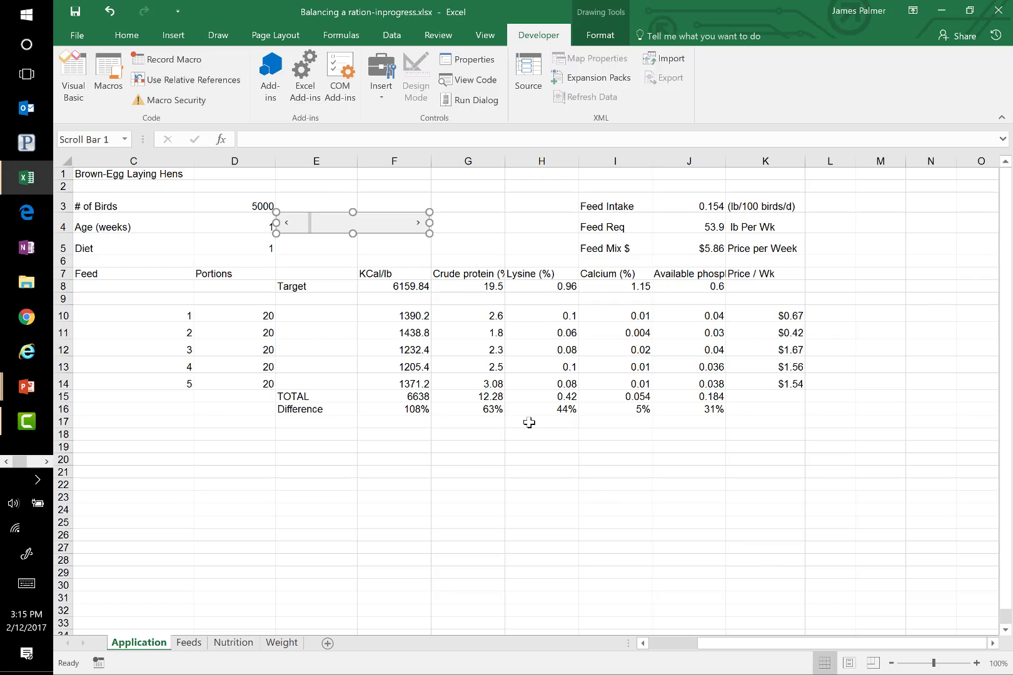
Set the scroll bar's current and minimum values to 1, its maximum value to 76, and its page change to 5
right_click(389, 227)
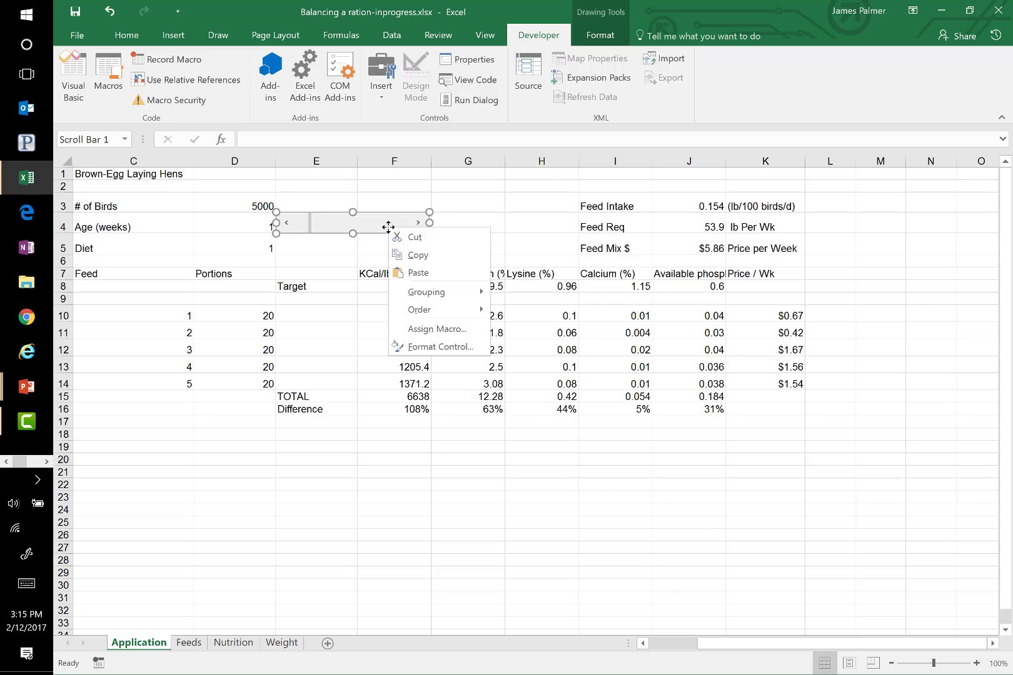
click(424, 349)
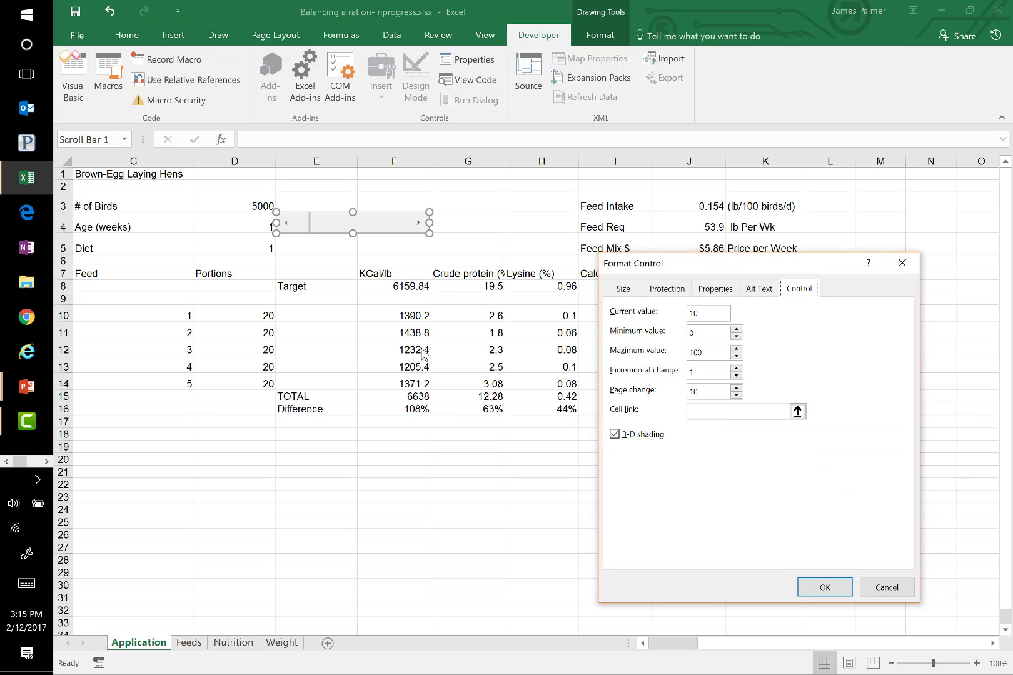
double_click(706, 310)
text(1)
click(737, 330)
key(Tab)
text(76)
double_click(701, 392)
text(5)
Link the scroll bar to the age cell $D$4, apply the control settings, and deselect it
click(697, 410)
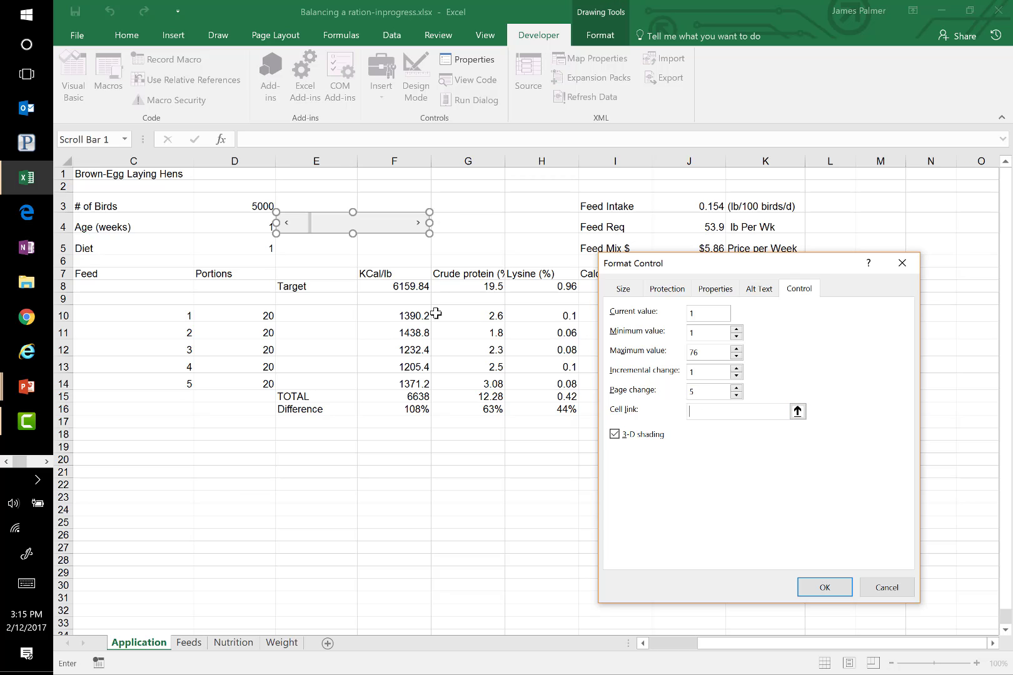
click(252, 224)
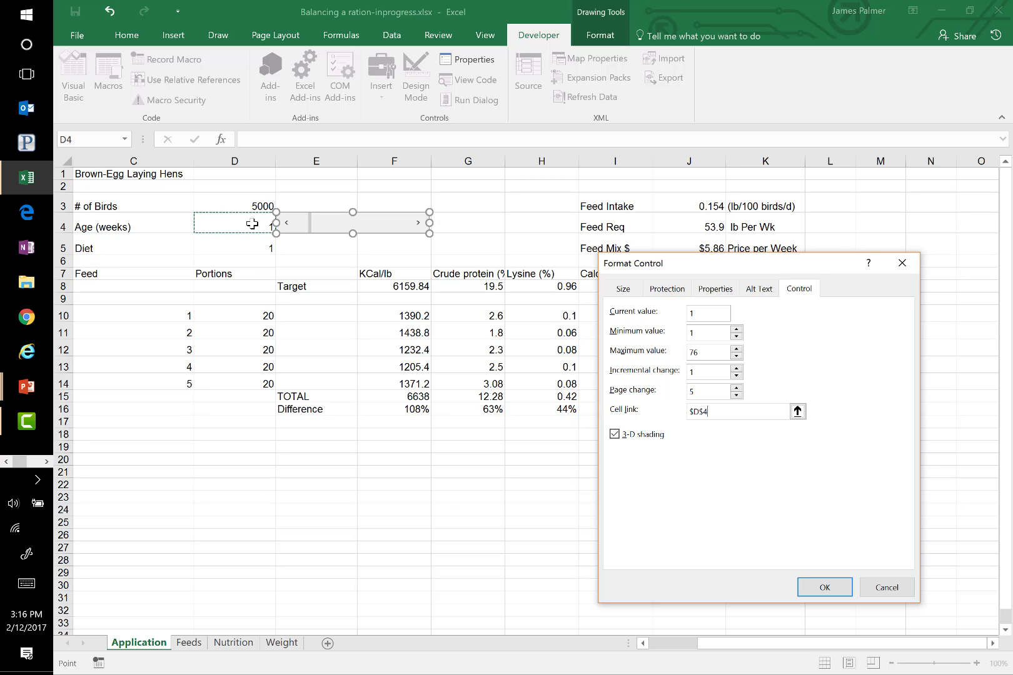
click(825, 587)
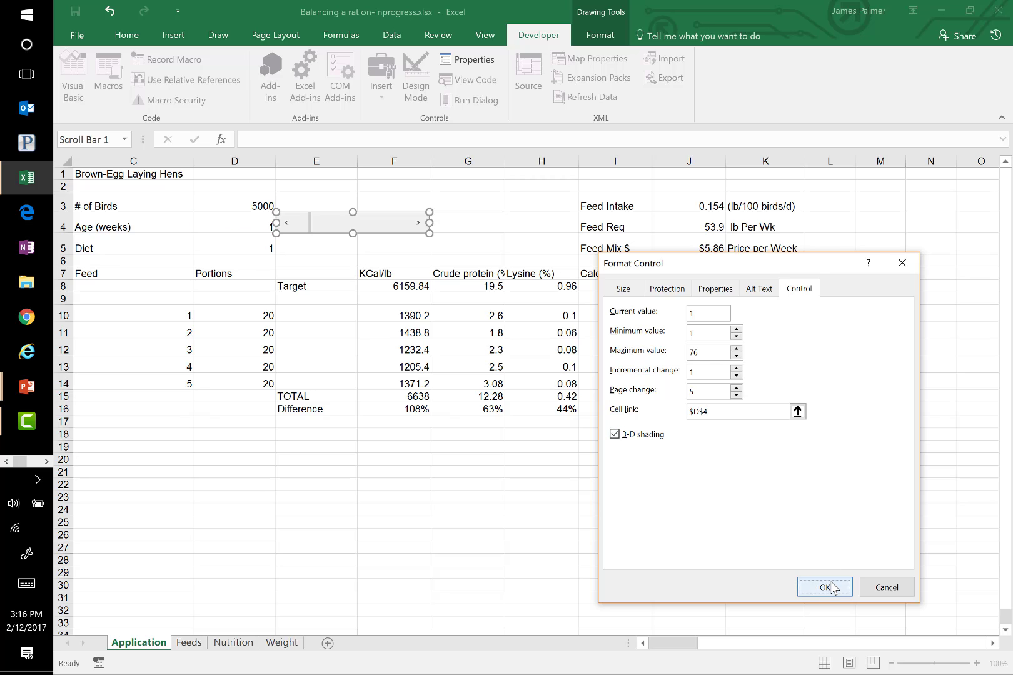
click(469, 247)
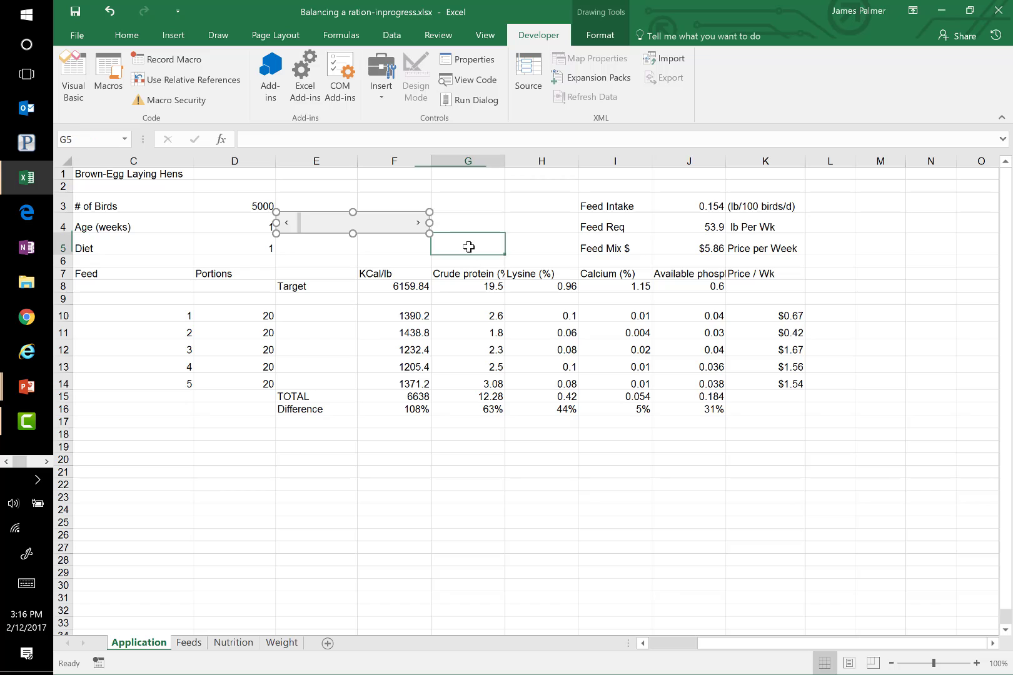
Test the scroll bar by raising the age to 12 weeks in single increments and returning it to 1
click(419, 223)
click(419, 223)
click(419, 223)
click(419, 223)
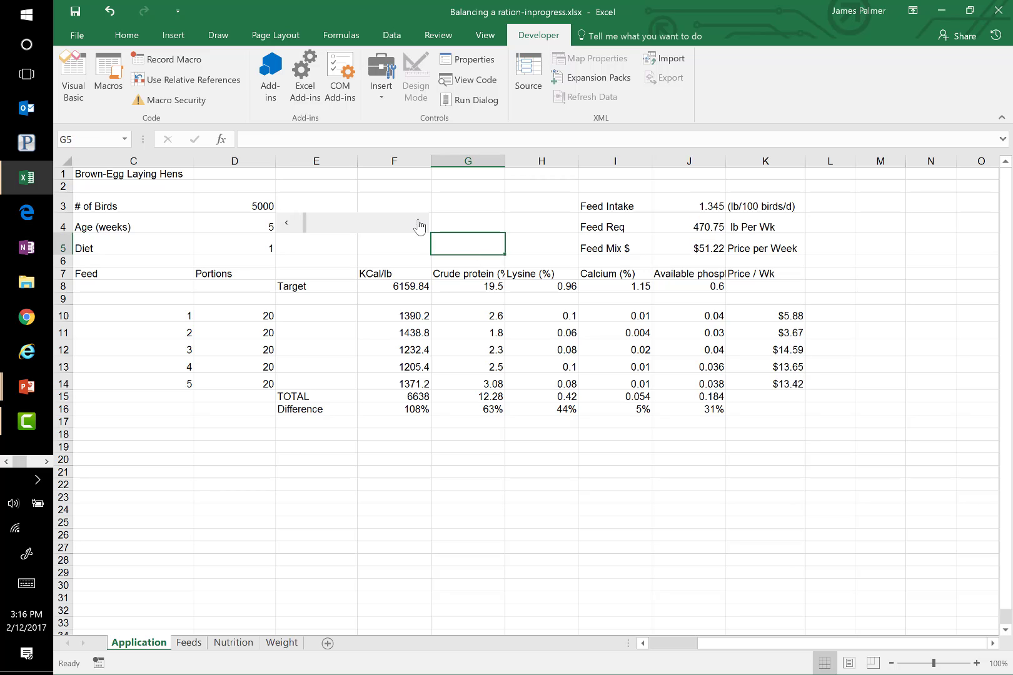
click(418, 223)
click(419, 223)
click(418, 223)
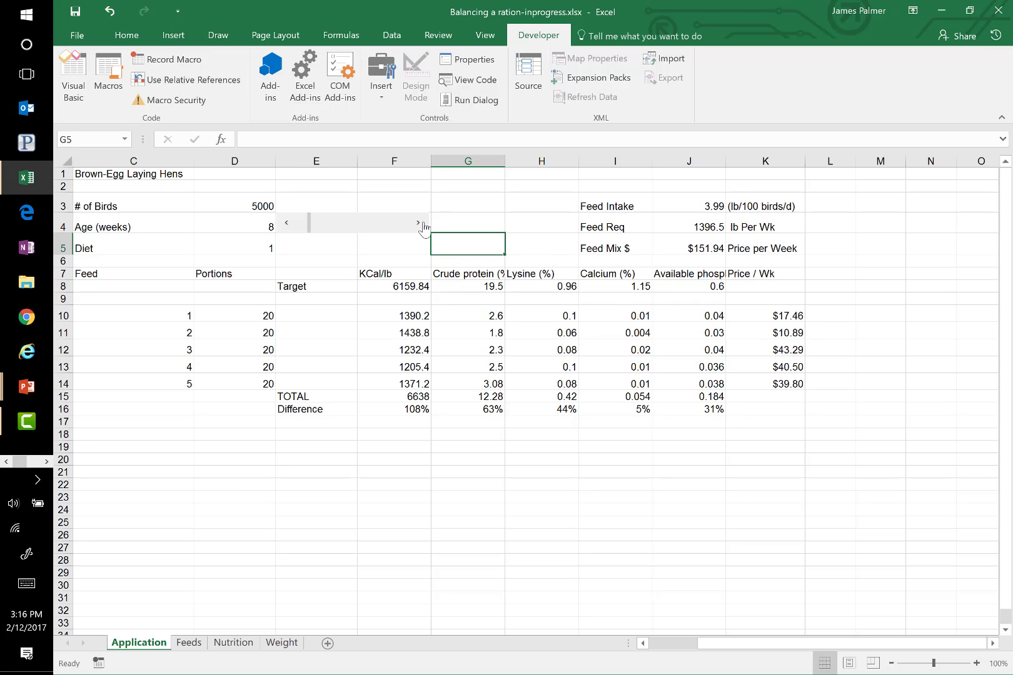
click(418, 223)
click(419, 223)
click(419, 223)
click(419, 223)
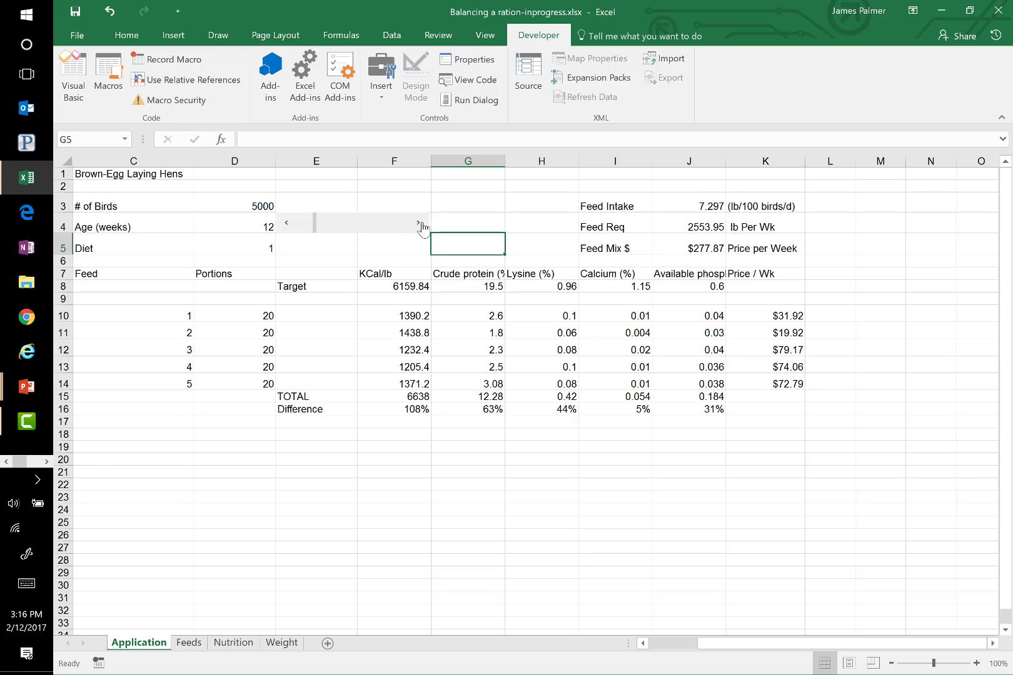
drag(314, 229, 290, 227)
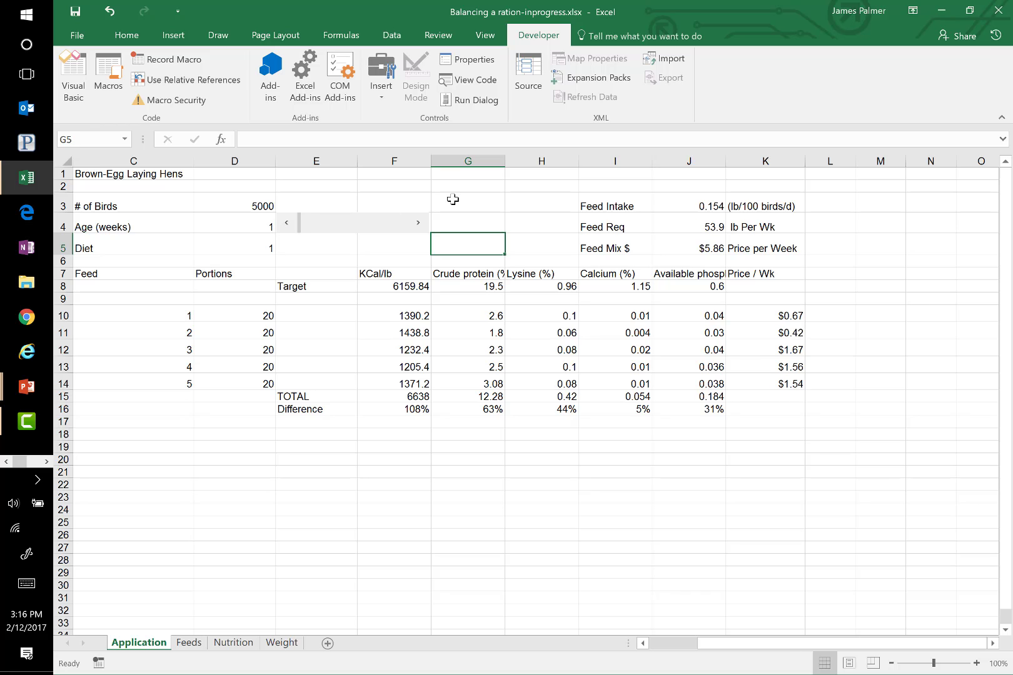
click(464, 219)
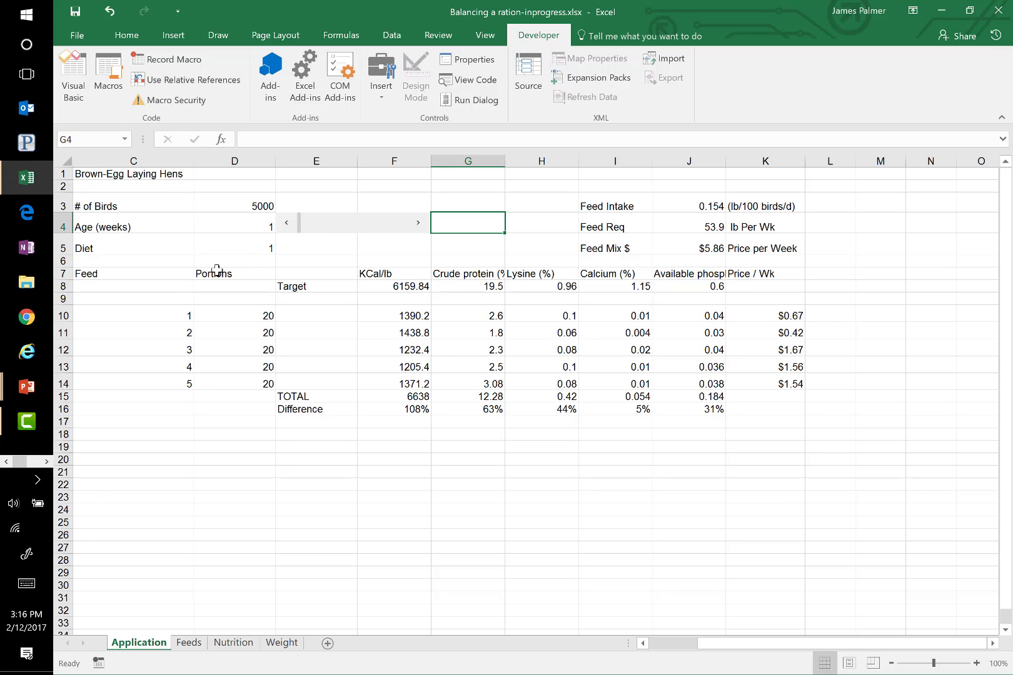
Switch to the PowerPoint slideshow, read the scroll bar testing and drop-down menu slides up to Now for the Menu Formatting, and return to Excel
click(304, 243)
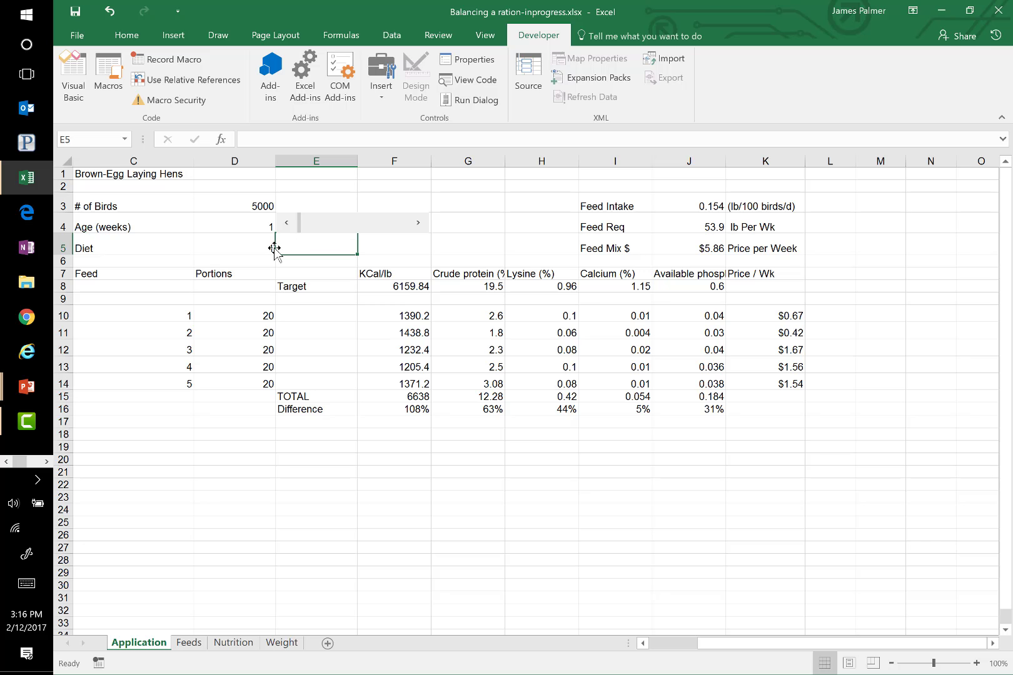
key(alt+Tab)
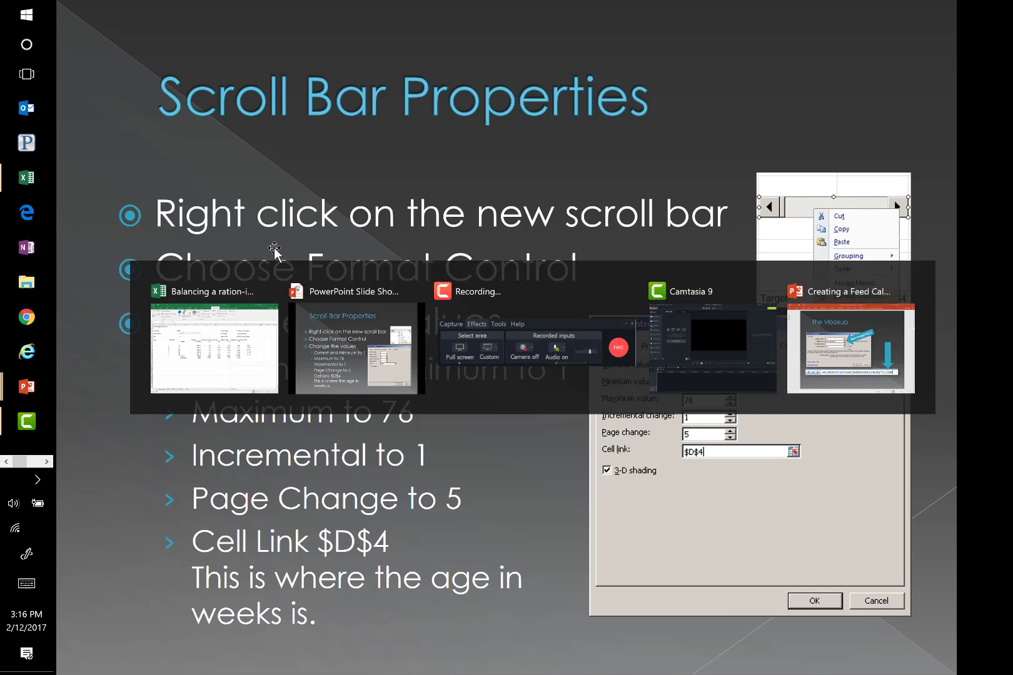
key(Right)
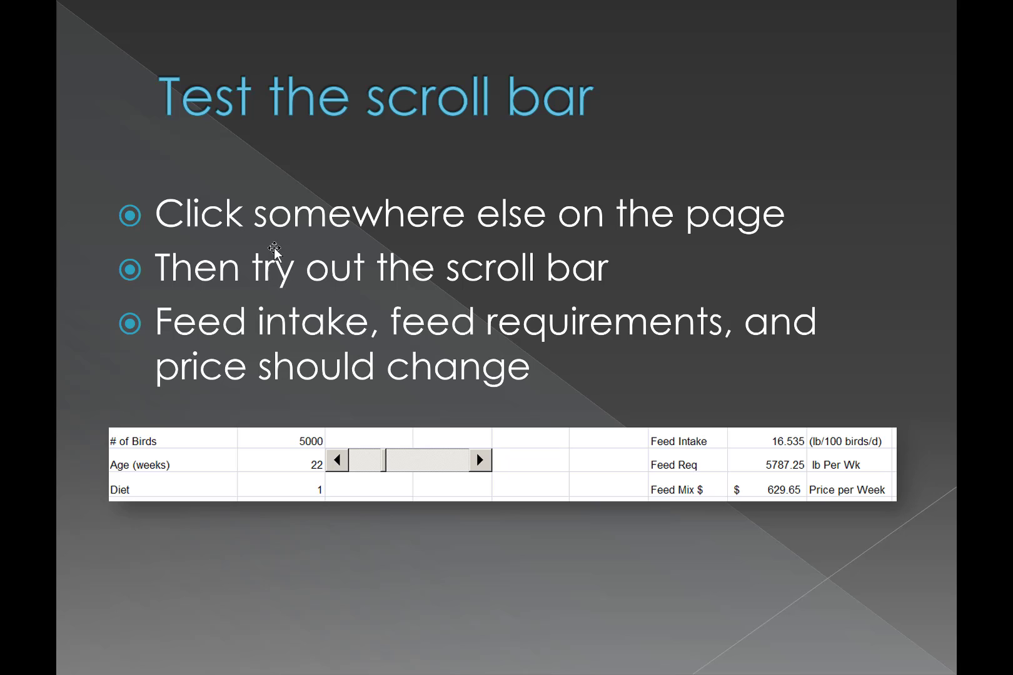
key(Right)
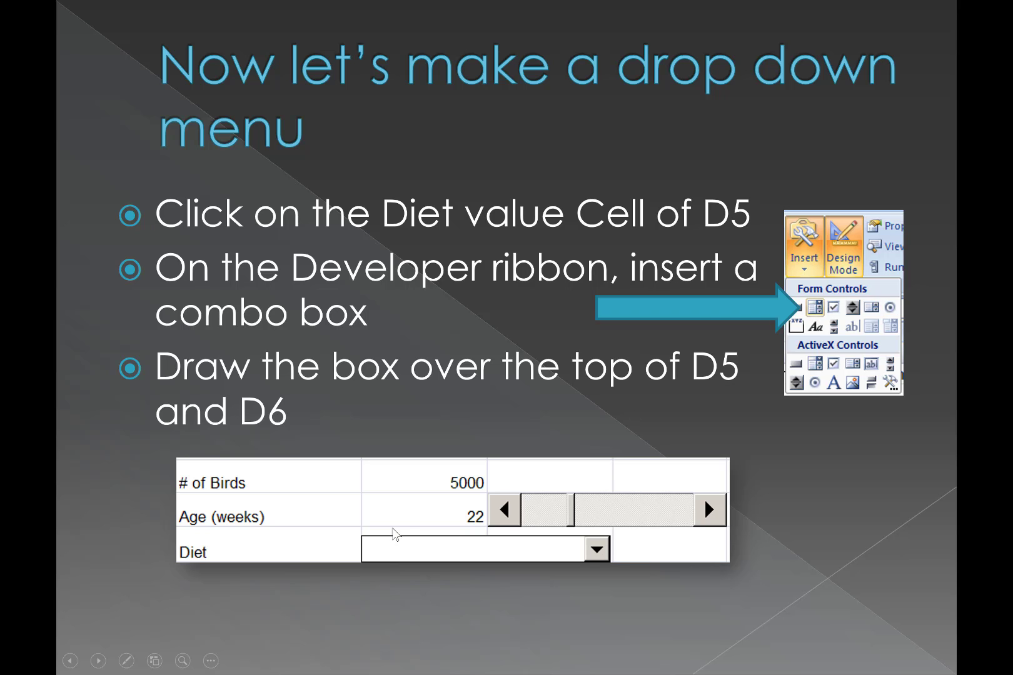
click(387, 570)
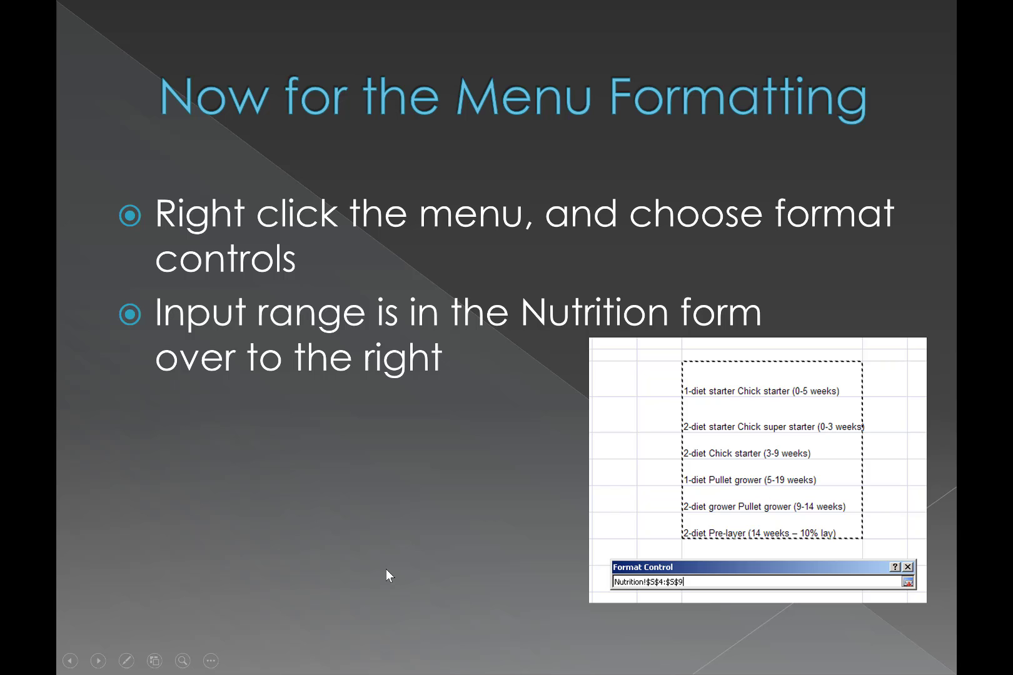
key(alt+Tab)
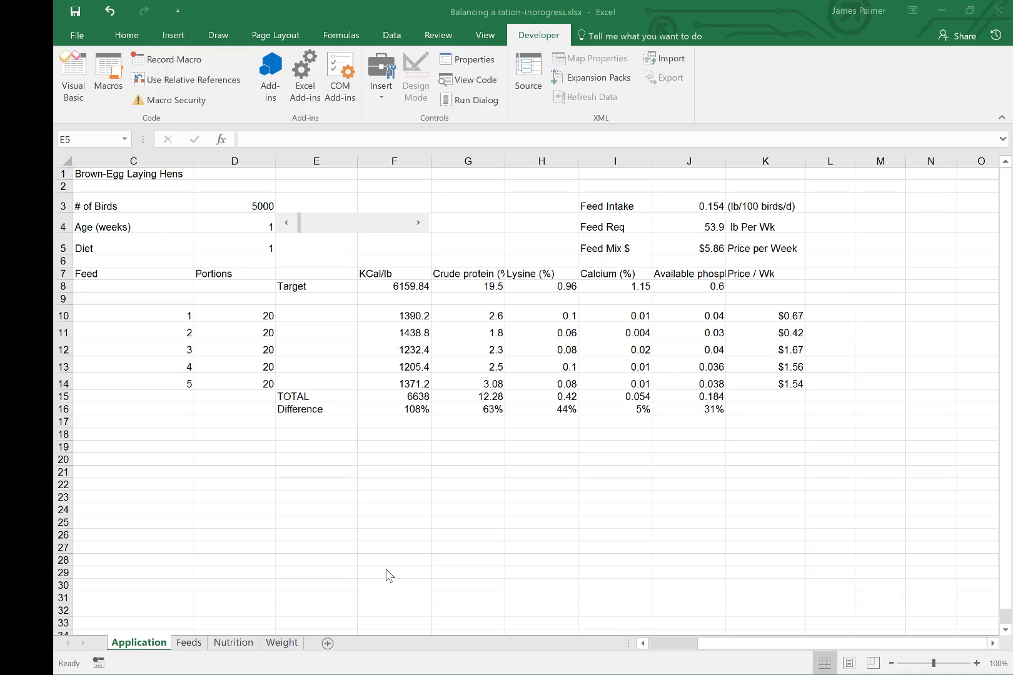
Insert a combo box form control over the diet value in cell D5, extending across E5
click(249, 244)
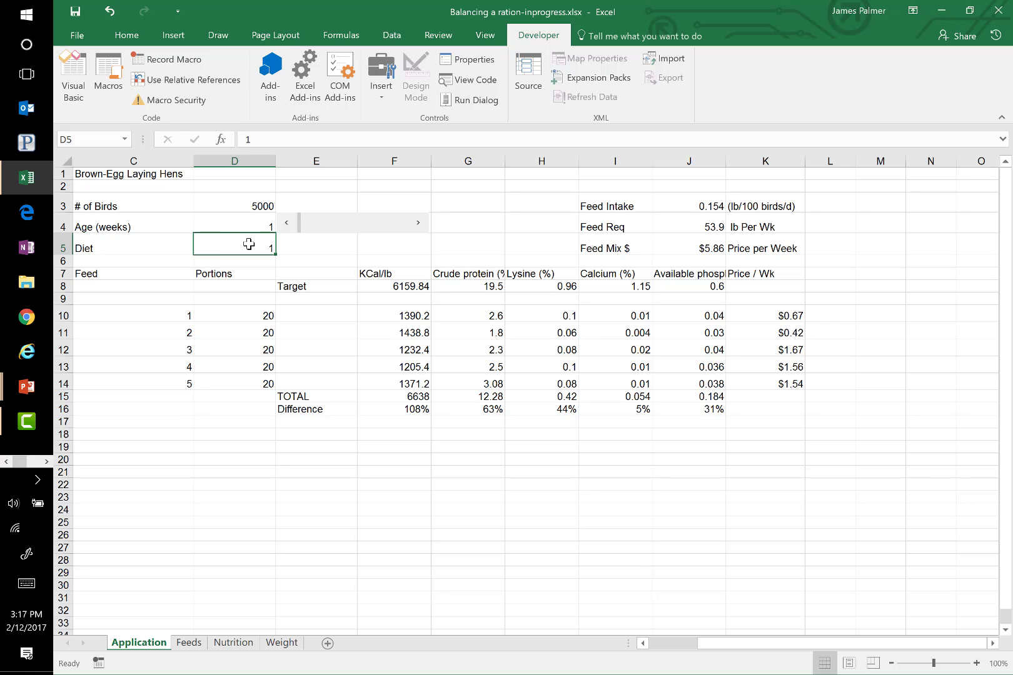
click(376, 82)
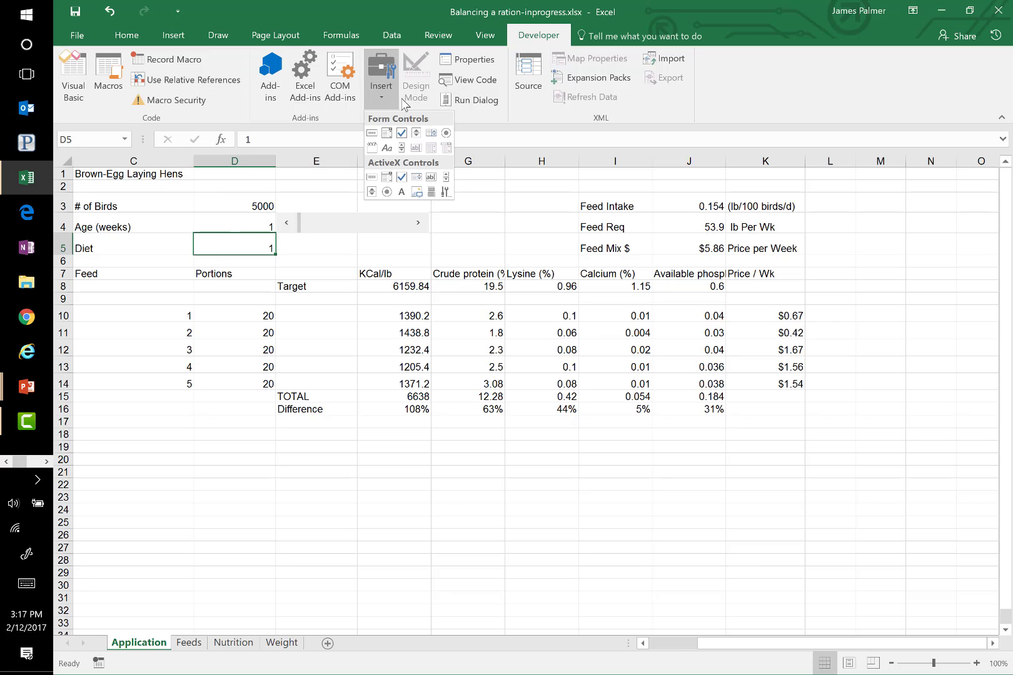
click(392, 133)
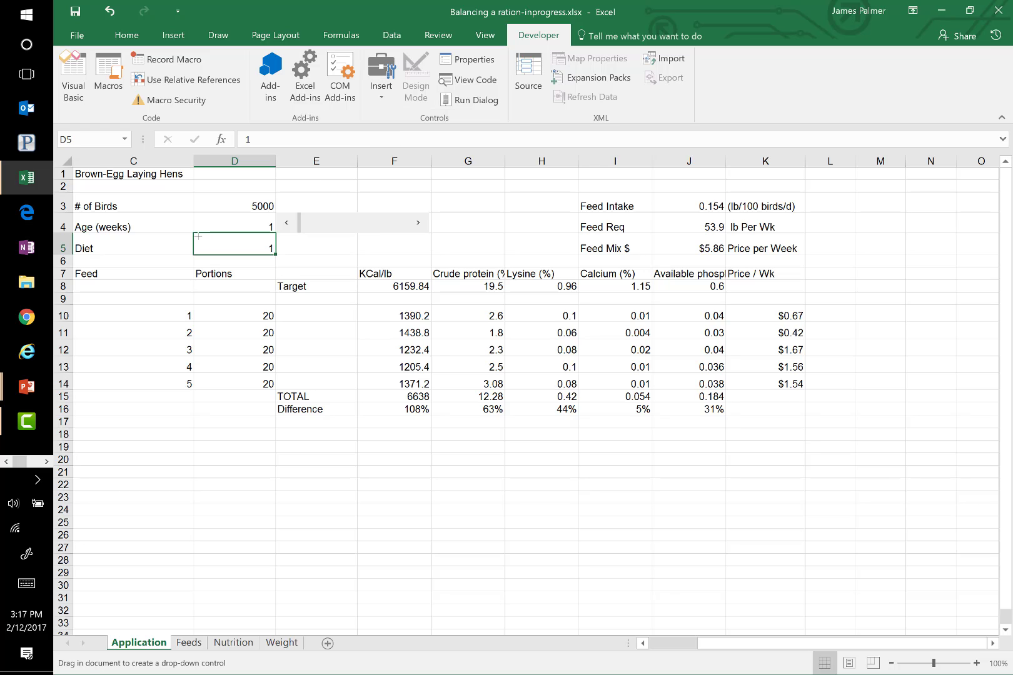
drag(199, 236, 357, 246)
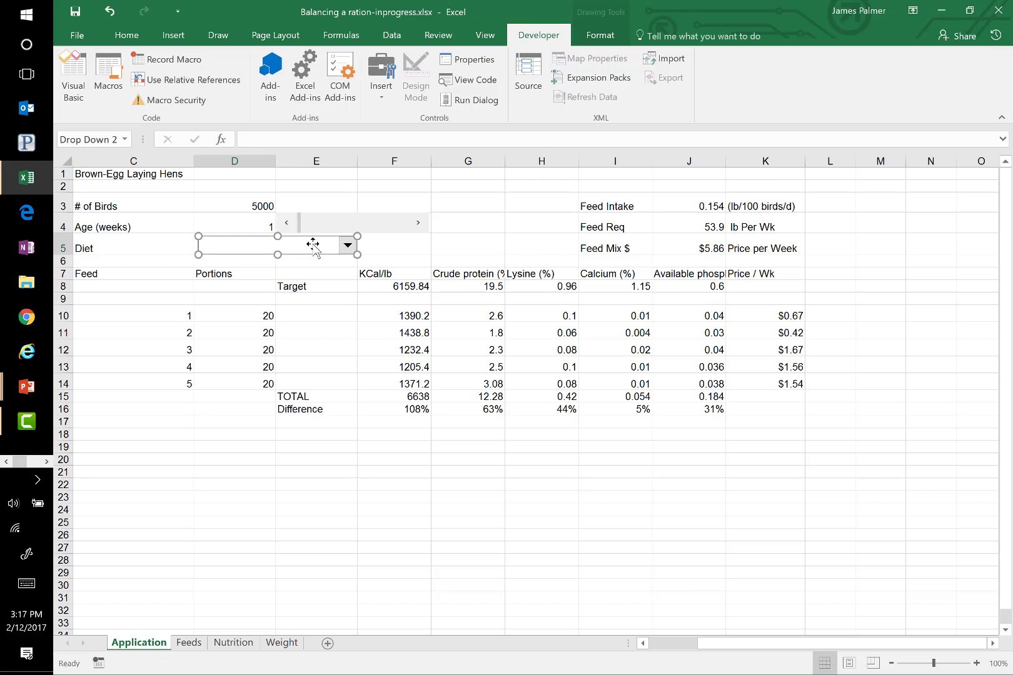
Extend the combo box's upper edge slightly and nudge it left to line up with column D
click(279, 235)
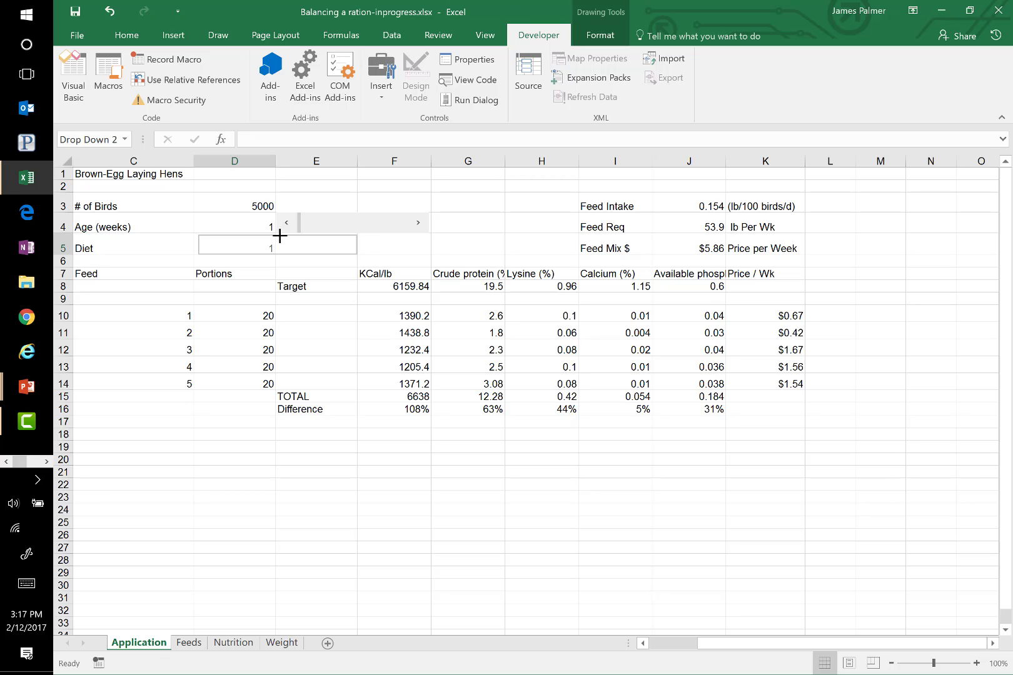
drag(280, 236, 279, 236)
key(Left)
key(Left)
key(Left)
key(Left)
key(Right)
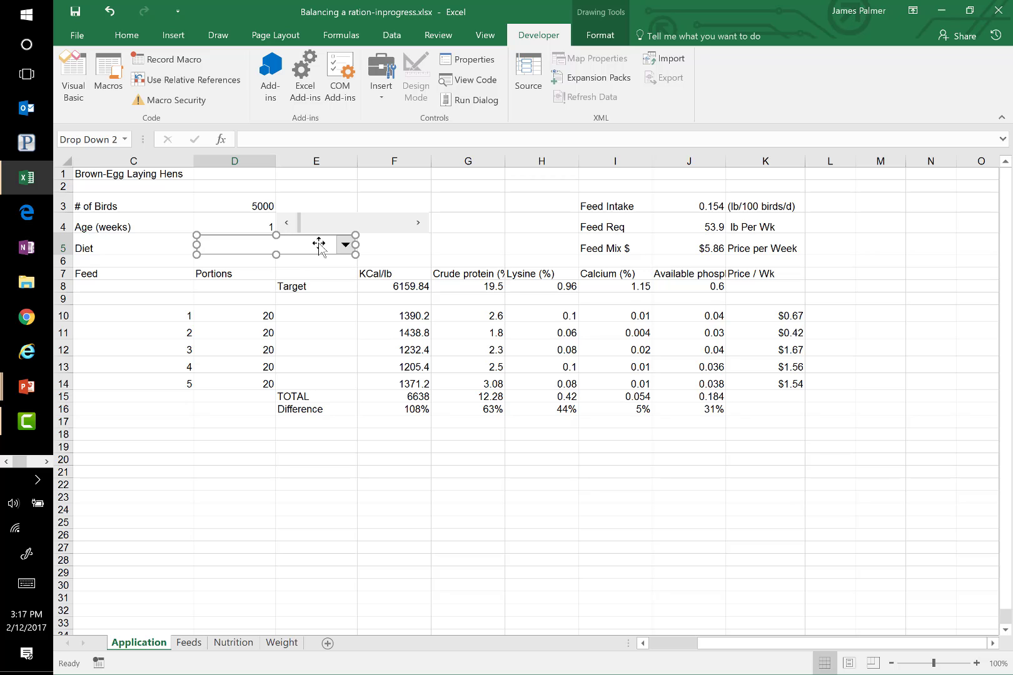
Open the combo box's Format Control settings, consult the Menu Formatting slide in PowerPoint, and return to the empty input range in Excel
right_click(318, 245)
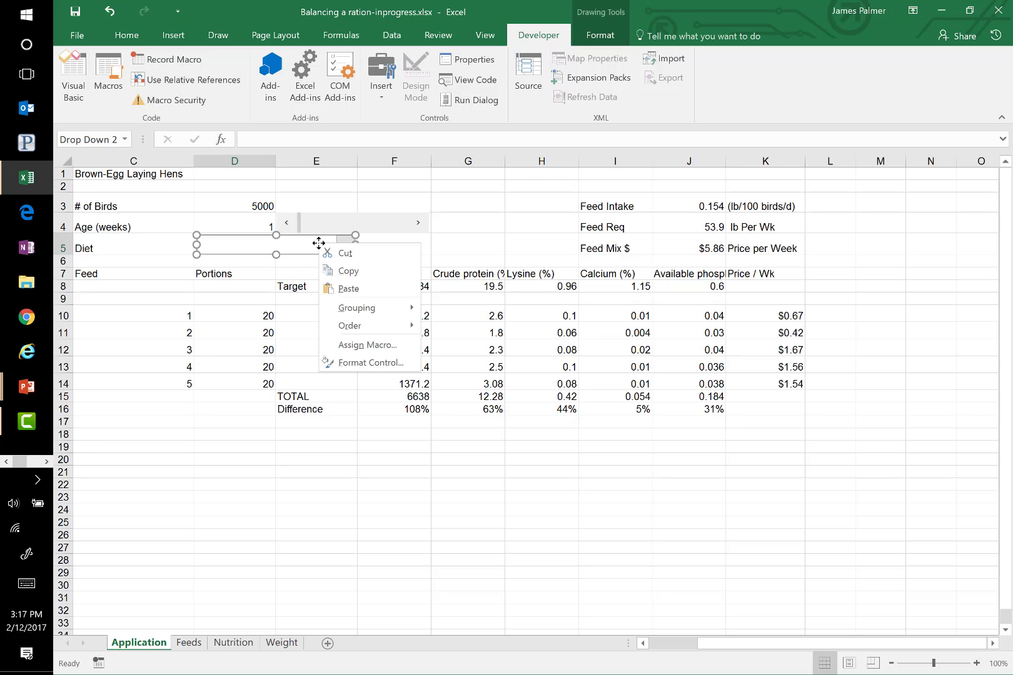
click(344, 363)
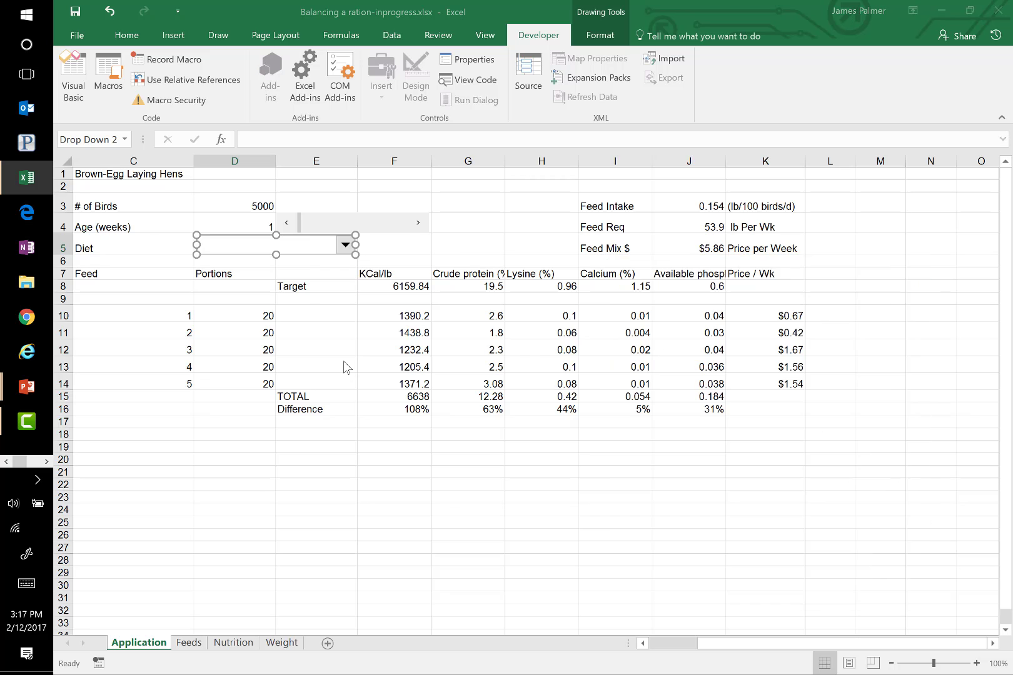
key(alt+Tab)
key(alt+Tab)
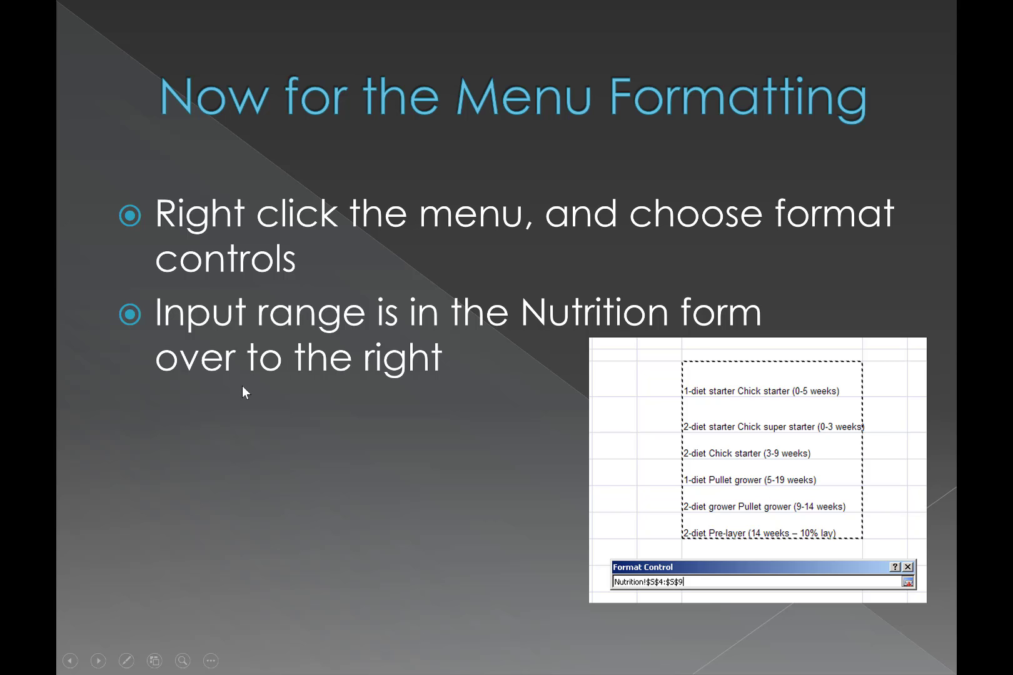
key(alt+Tab)
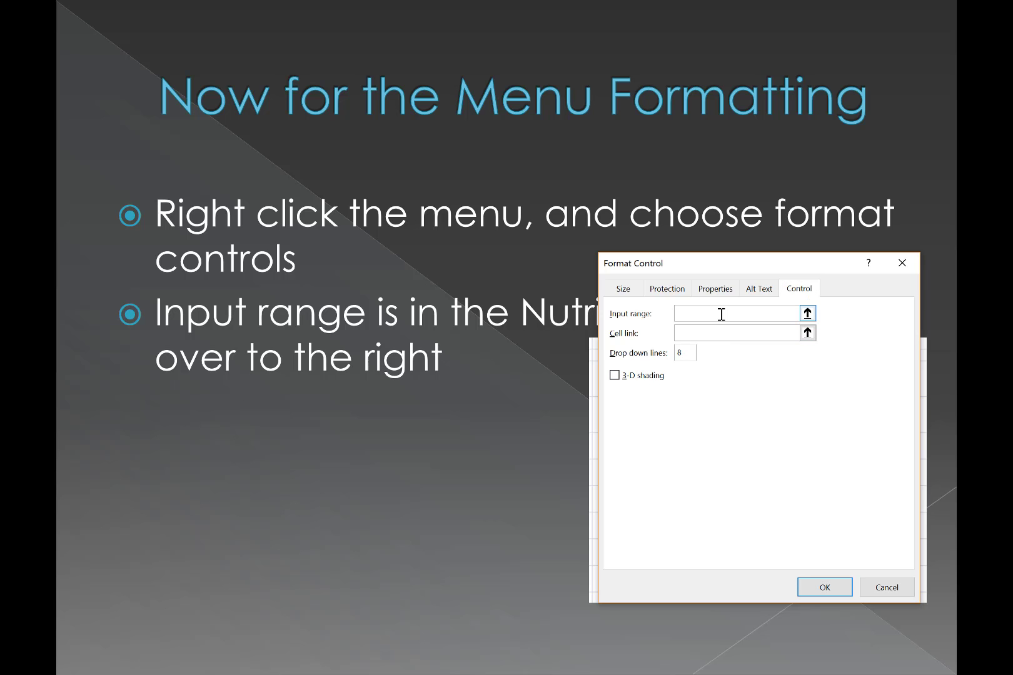
key(alt+Tab)
key(Tab)
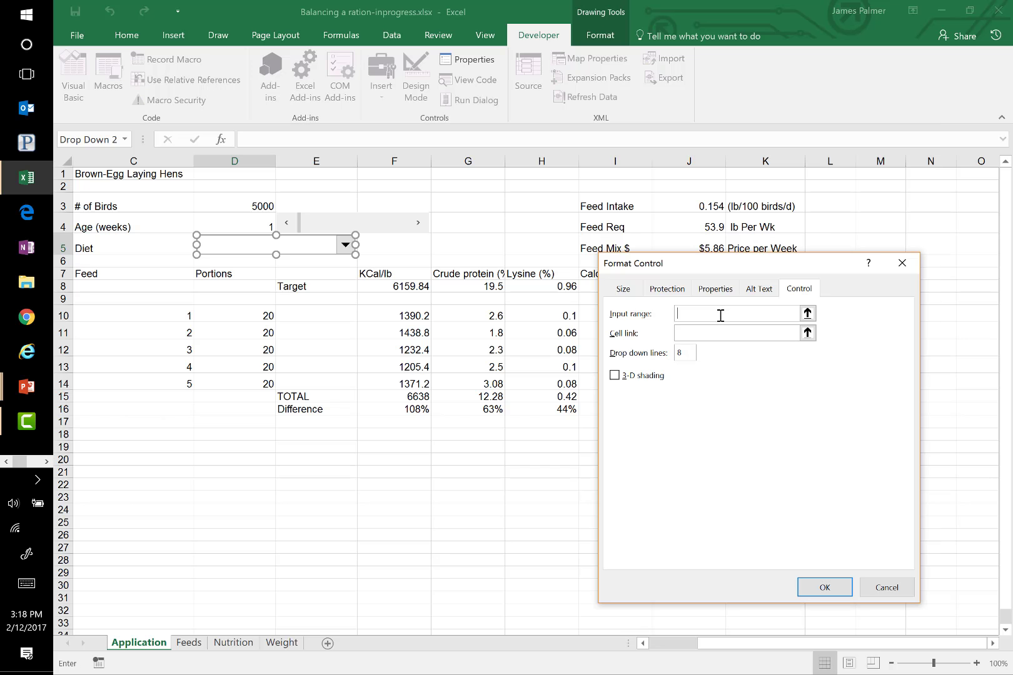
Set the combo box's input range to the diet descriptions in Nutrition!$S$4:$S$9, moving the dialog clear of them
click(247, 642)
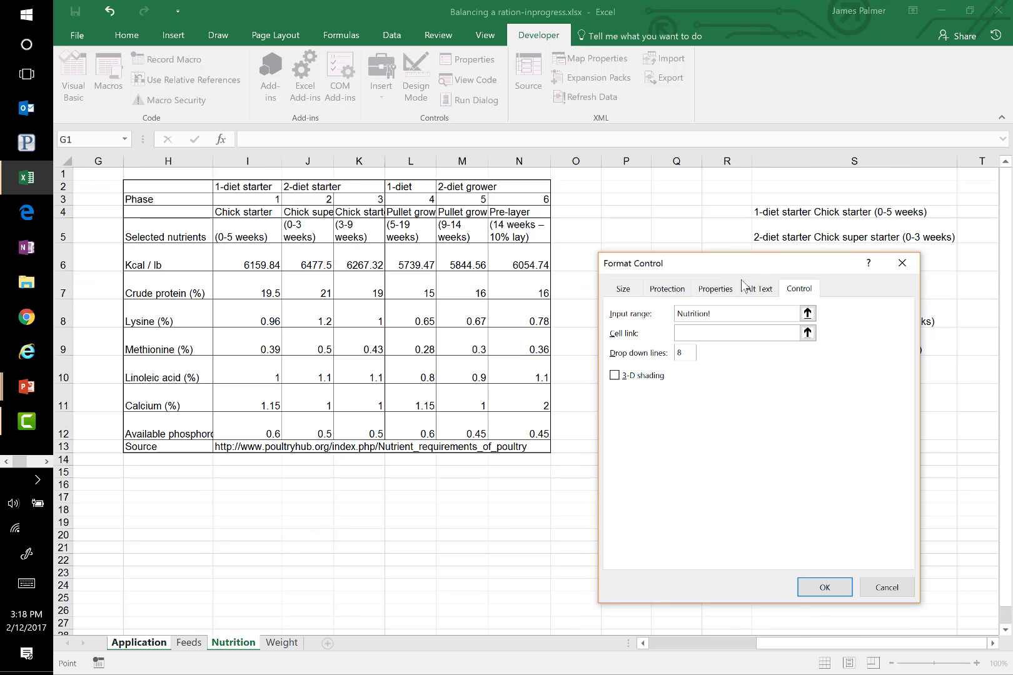
drag(708, 269, 377, 252)
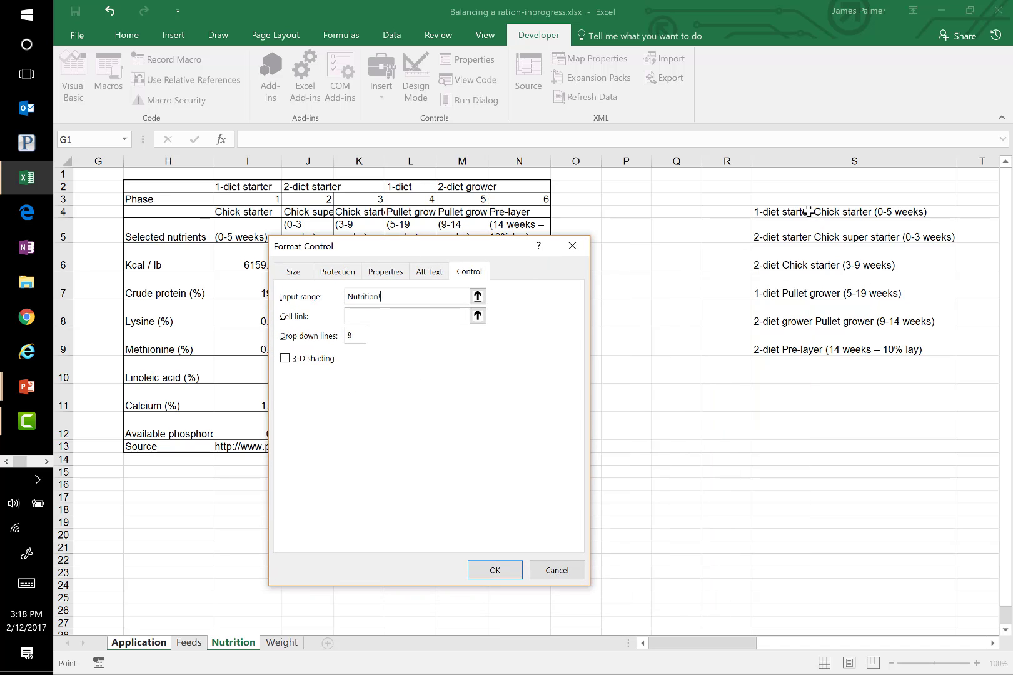
drag(806, 213, 825, 350)
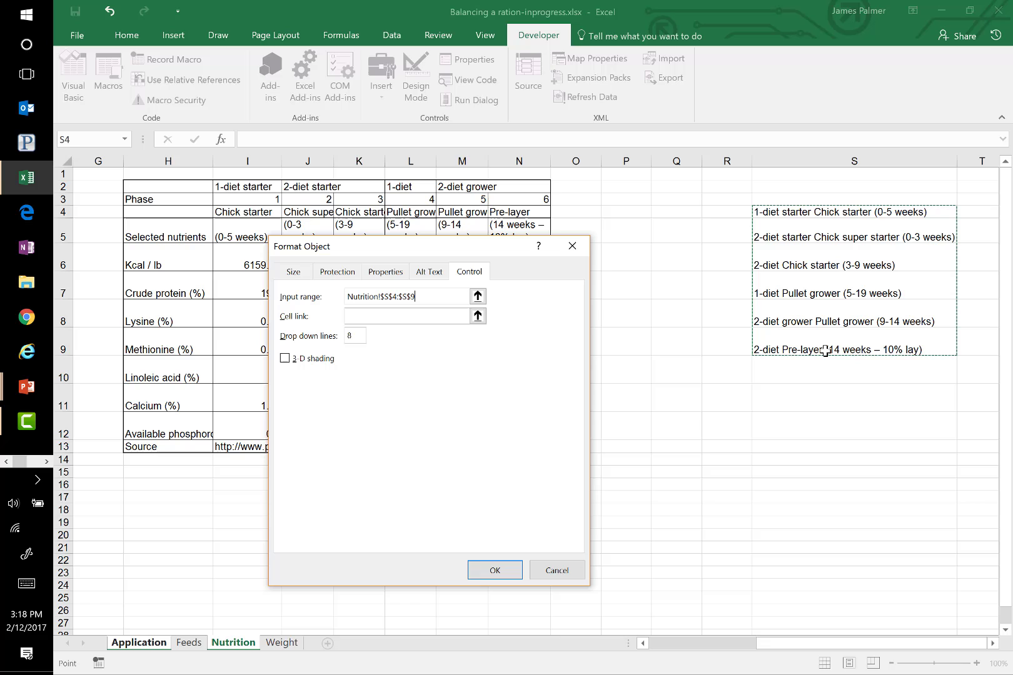
Link the combo box to the diet cell $D$5 and recheck its input range on the Nutrition sheet
click(403, 317)
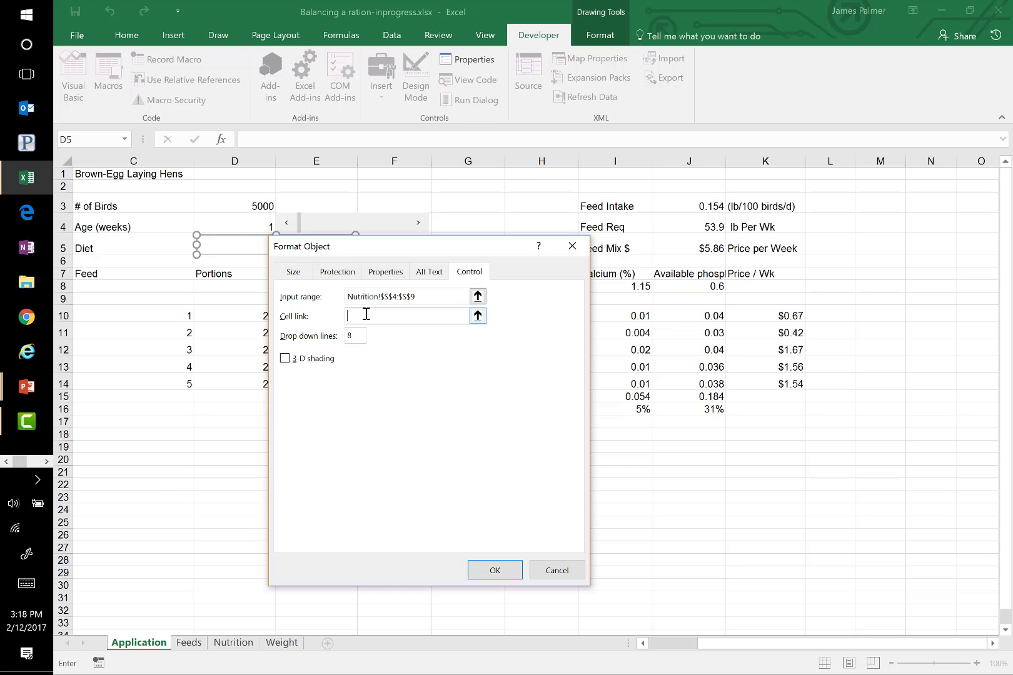
text(D5)
key(F4)
click(355, 336)
click(421, 298)
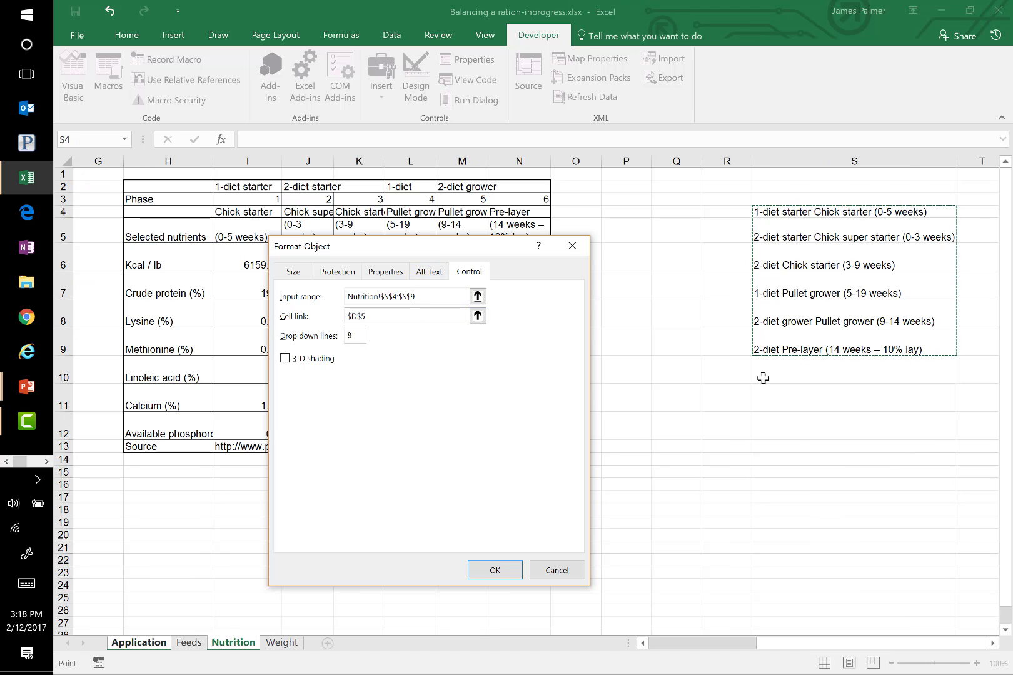
Set the combo box to 6 drop down lines with 3-D shading, and apply the settings
click(352, 336)
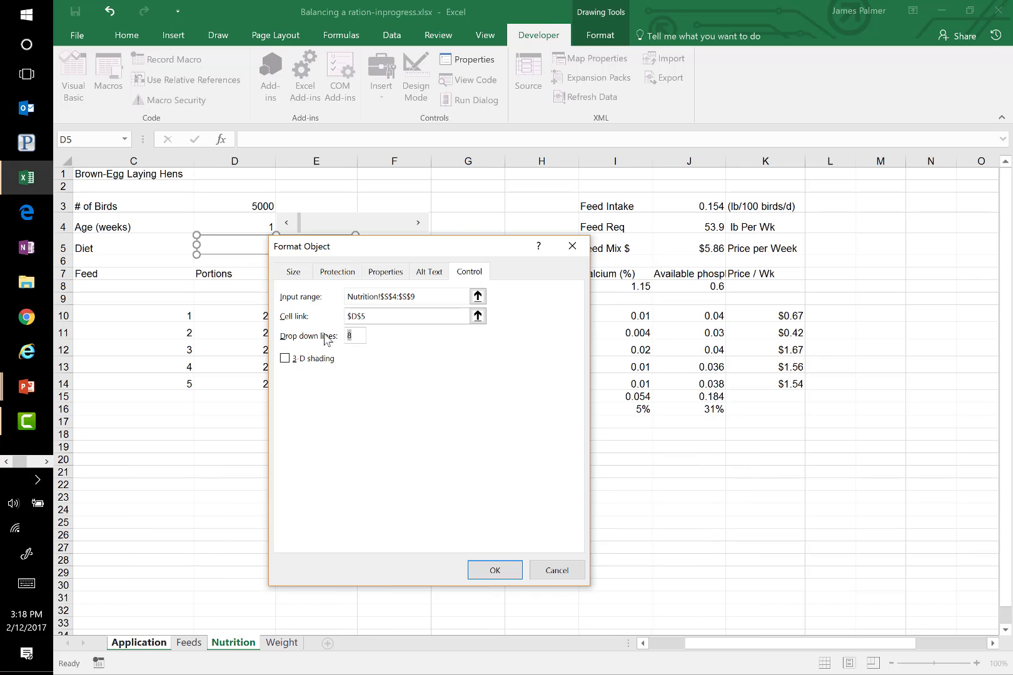
text(6)
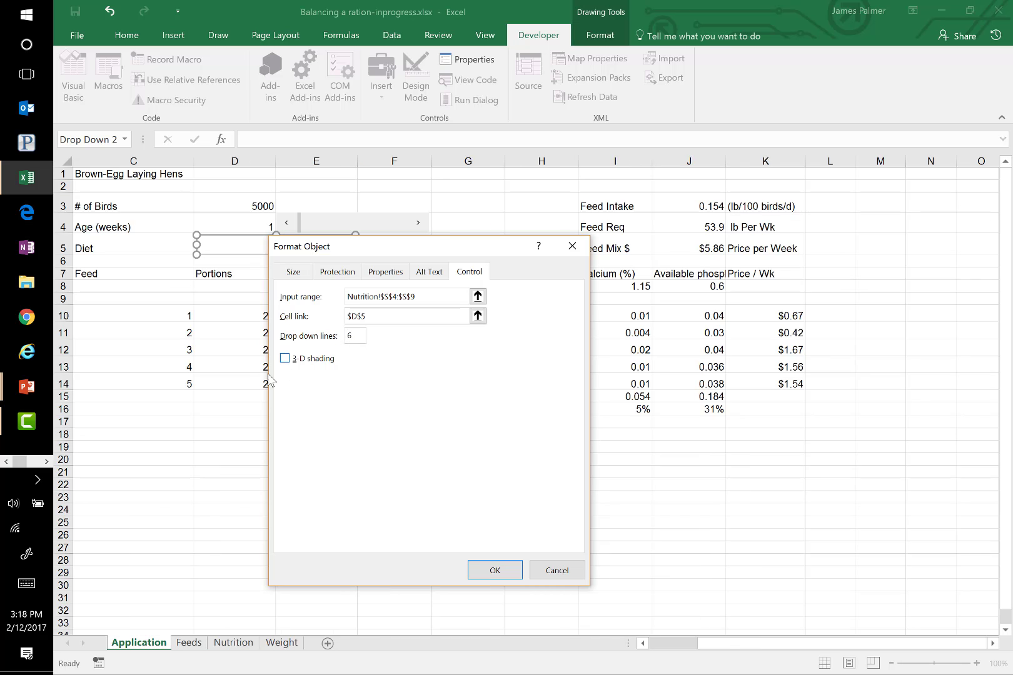
click(284, 359)
click(495, 569)
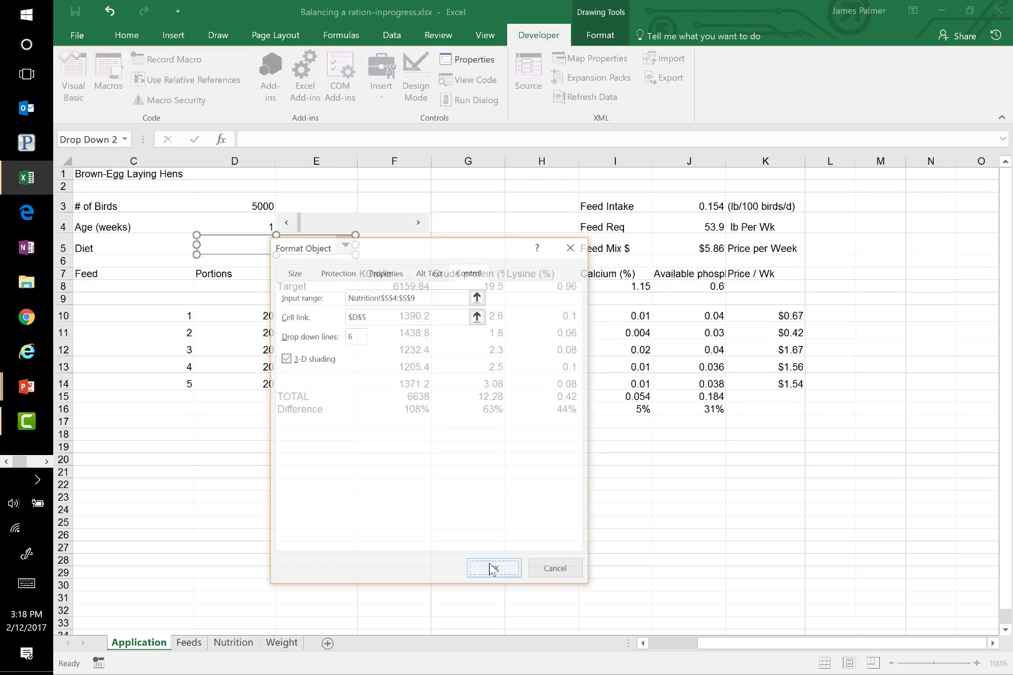
click(339, 459)
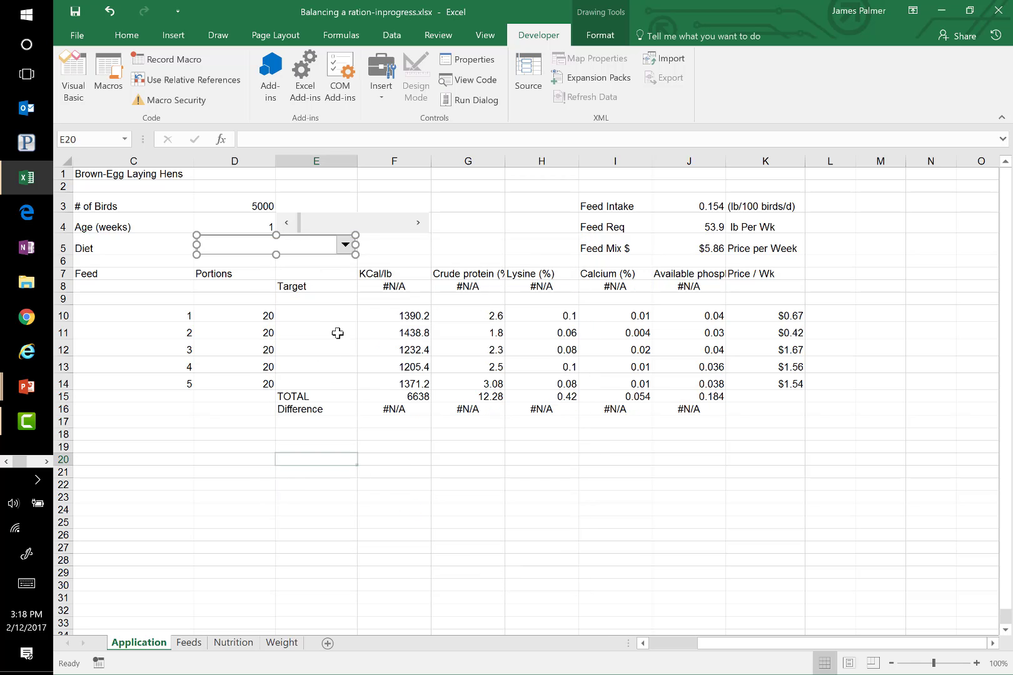
Test the combo box with 1-diet Chick starter, 2-diet Chick starter (3-9 weeks) and 1-diet Pullet grower (5-19 weeks), and save the workbook
click(346, 246)
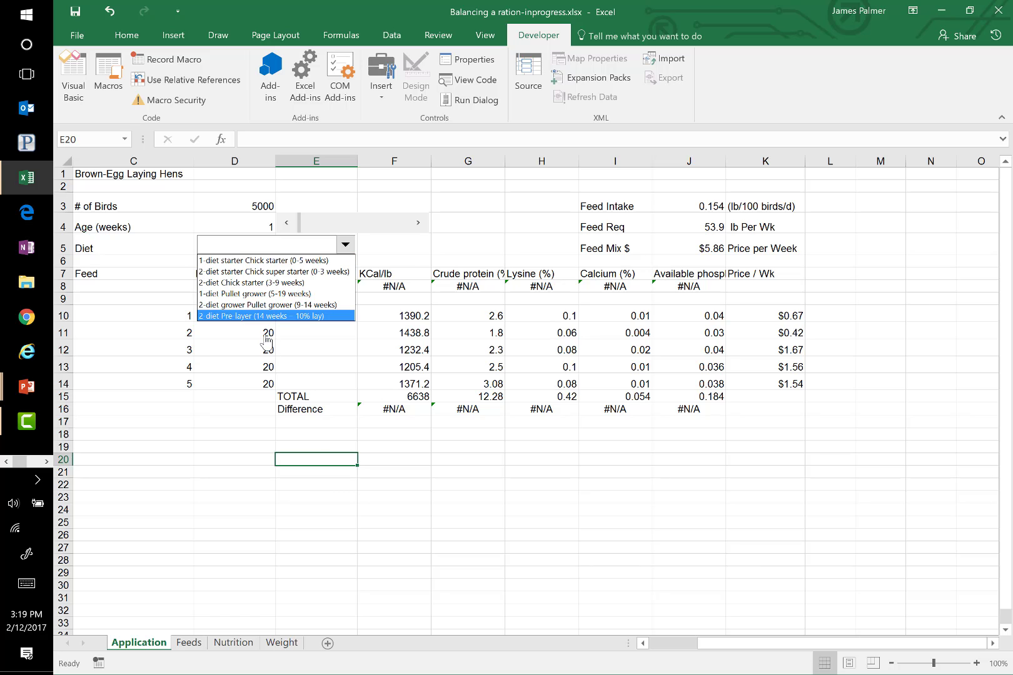
click(266, 262)
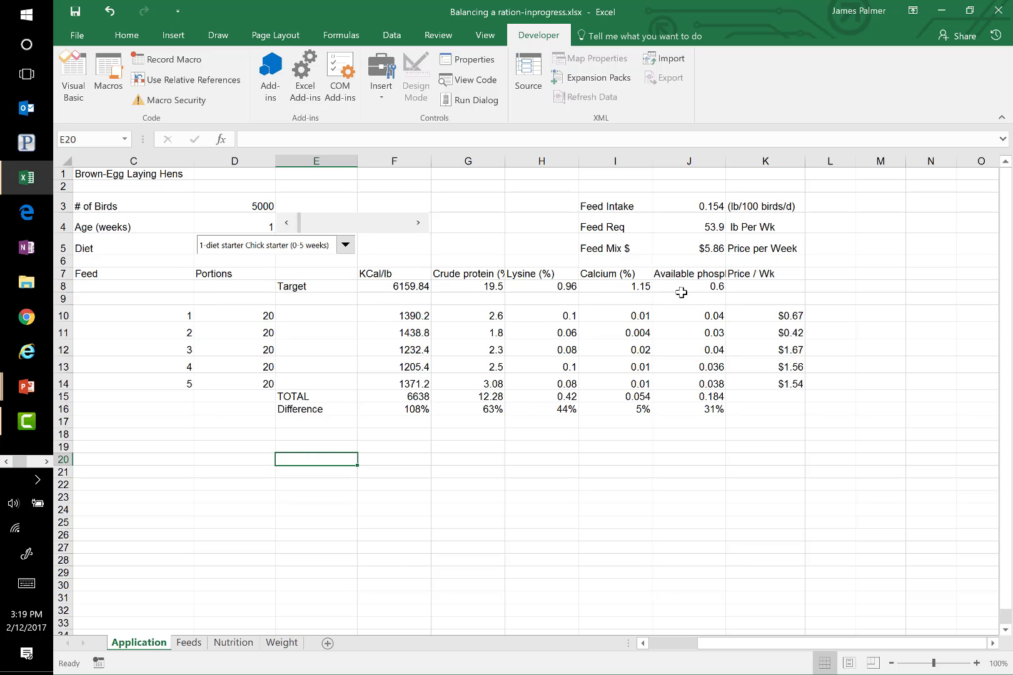
click(286, 250)
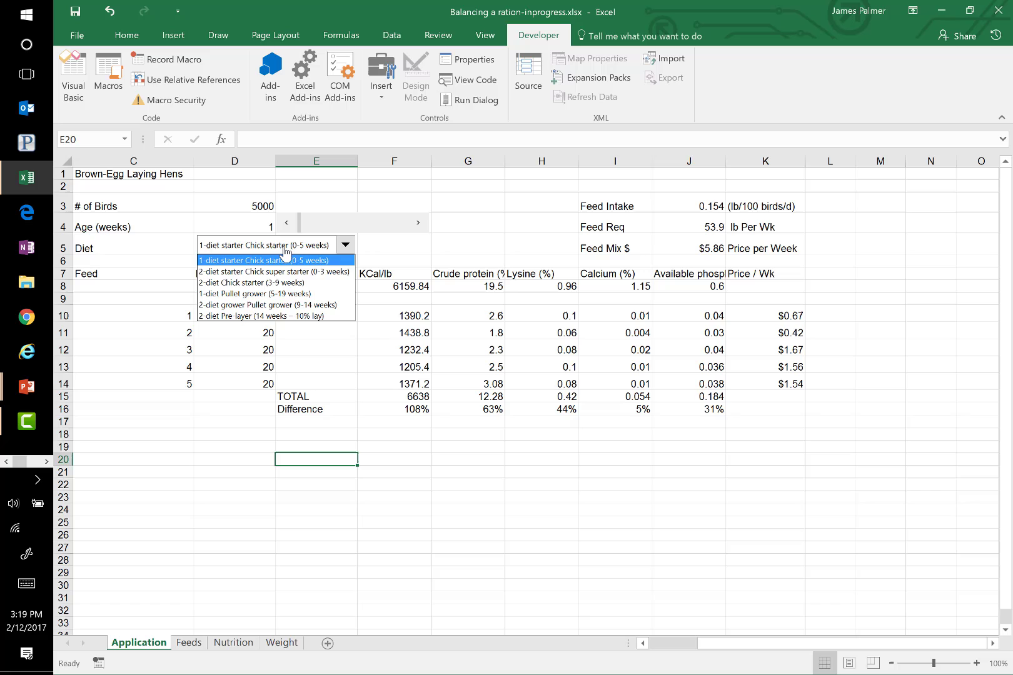
click(262, 283)
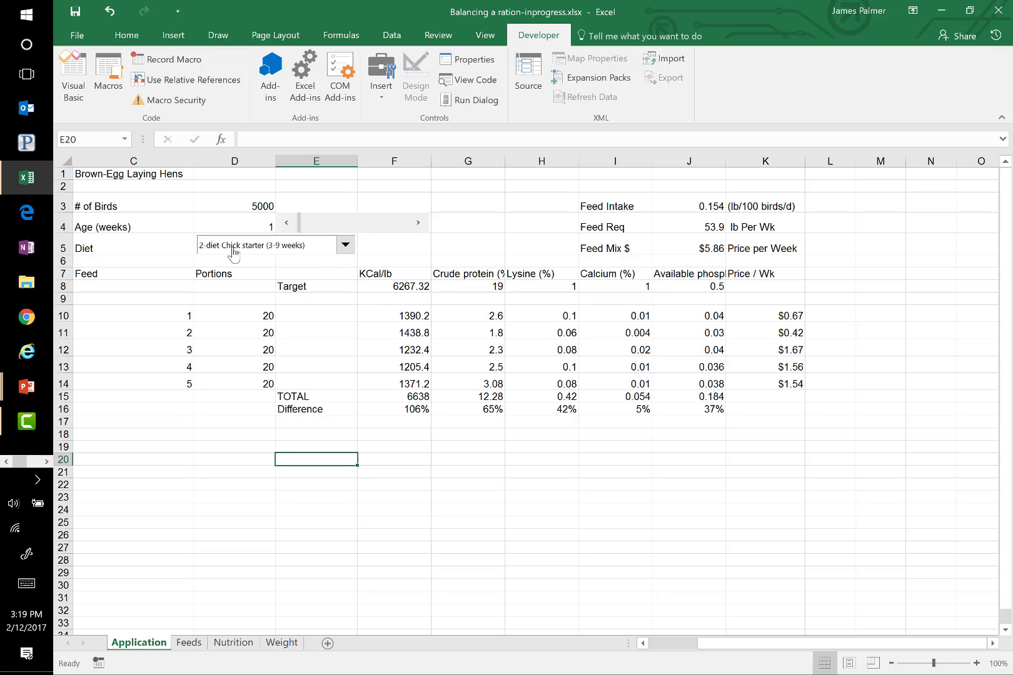
click(346, 245)
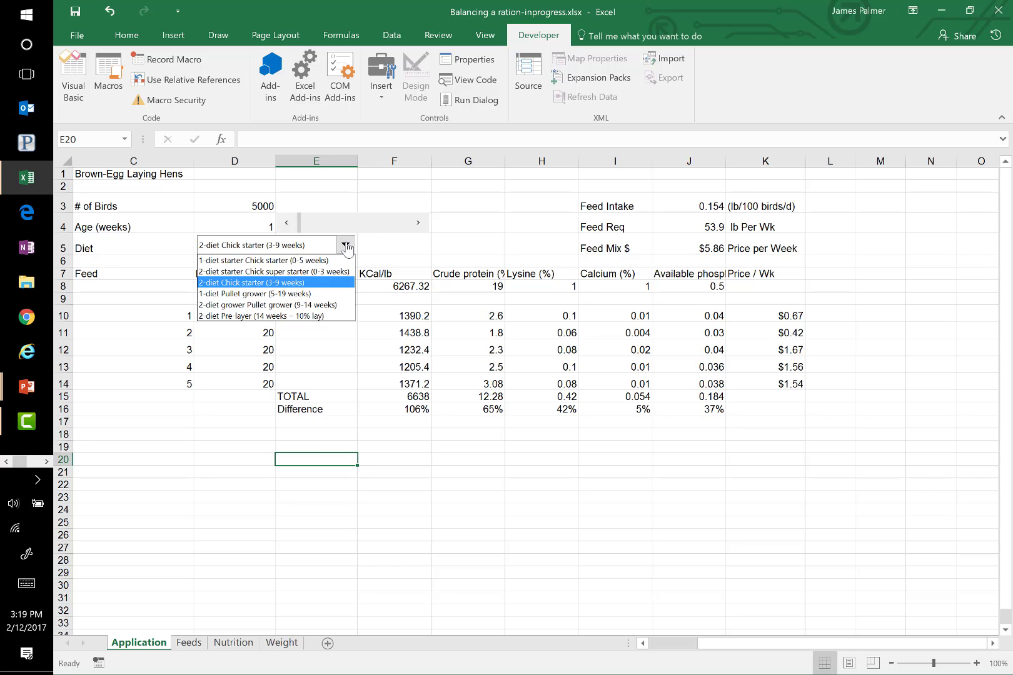
click(319, 293)
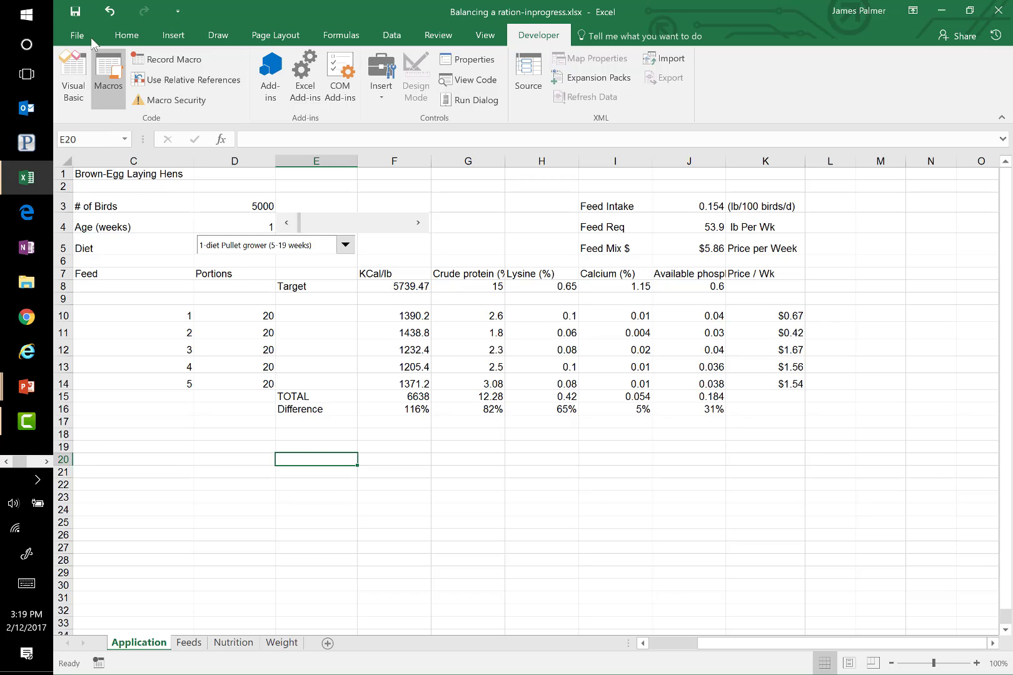
click(75, 11)
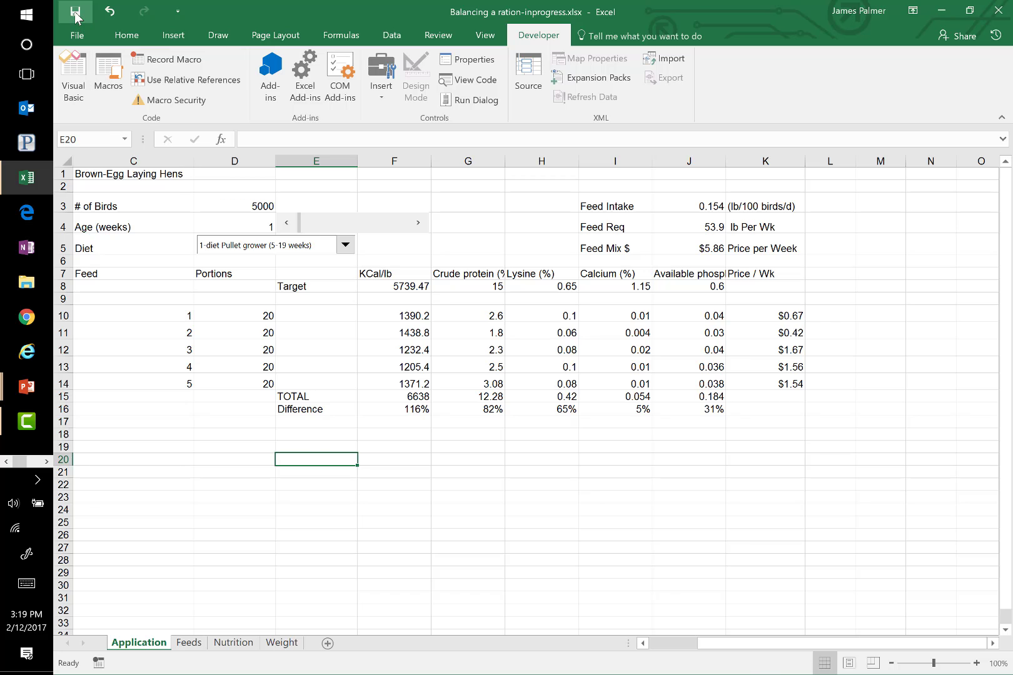
Switch to the PowerPoint slideshow and advance to the Menu Formatting, continued slide
key(alt+Tab)
click(331, 321)
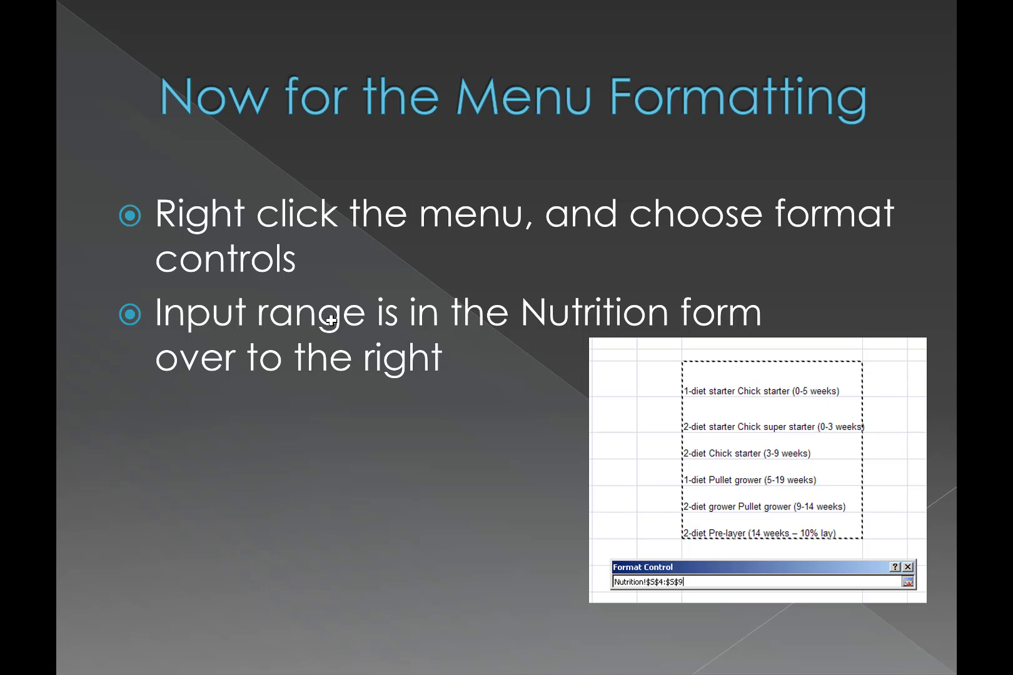
click(331, 321)
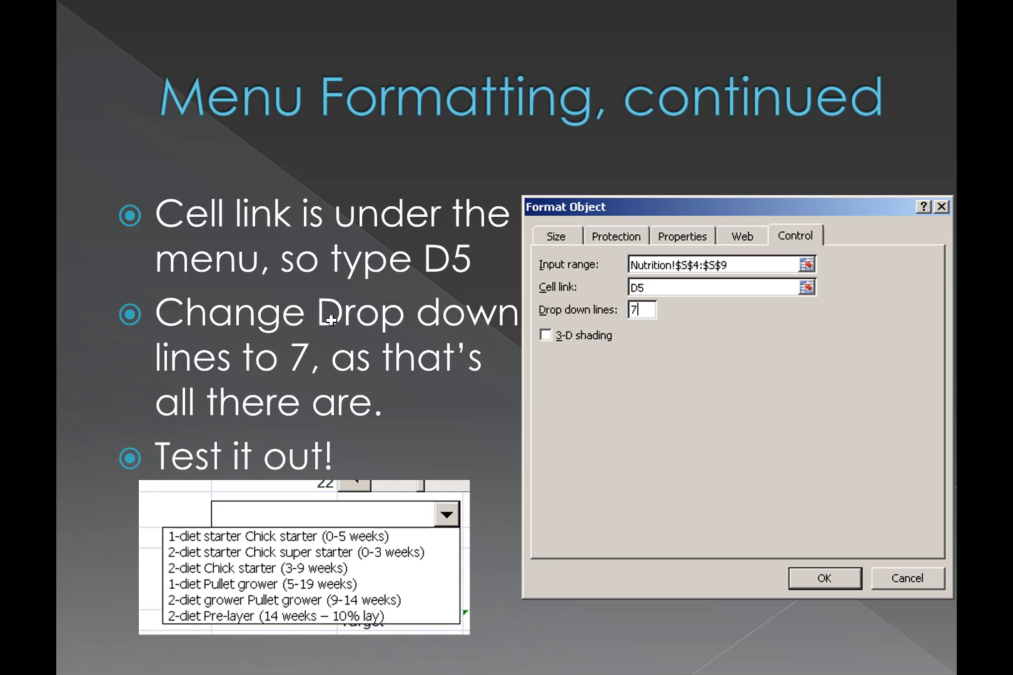
Advance the slideshow to the Wee need more controls! slide, and switch back to cell C10 in the Excel workbook
key(Right)
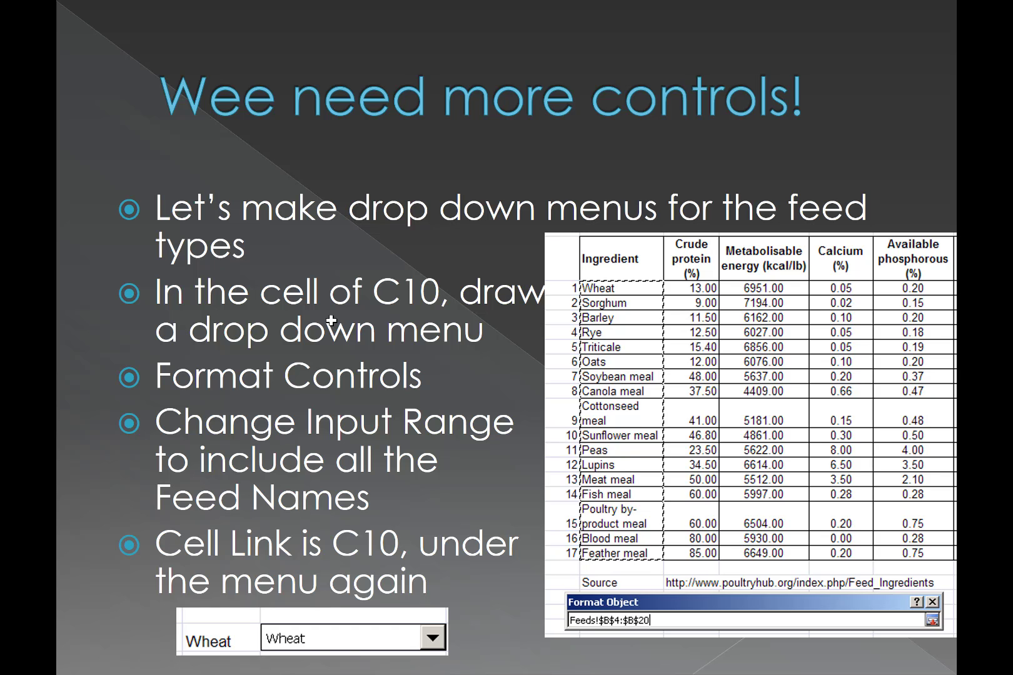
key(alt+Tab)
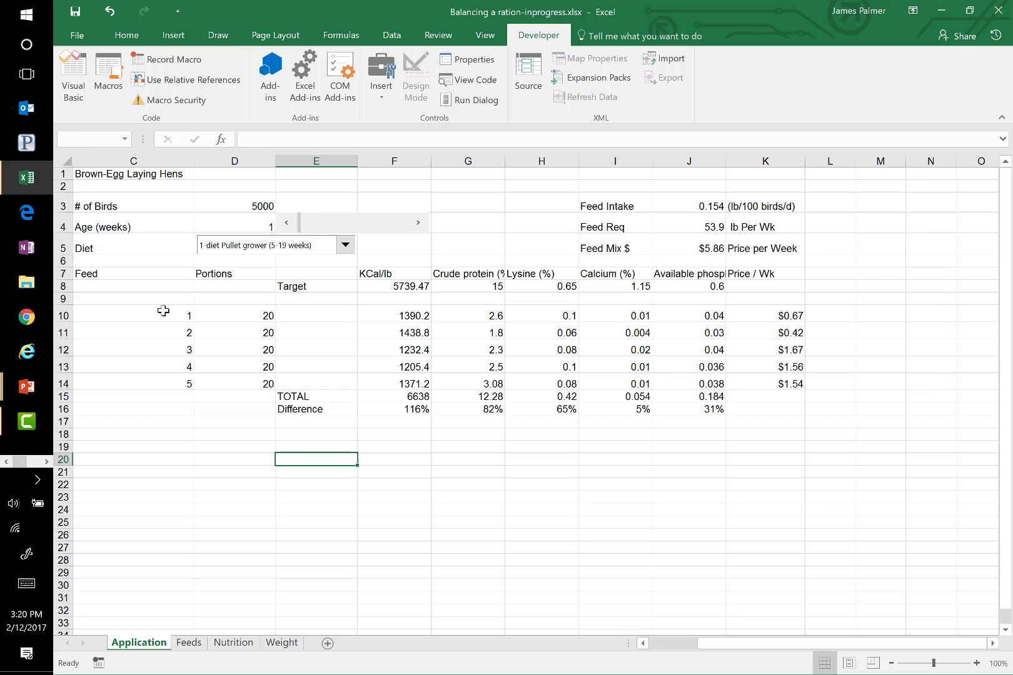
click(158, 310)
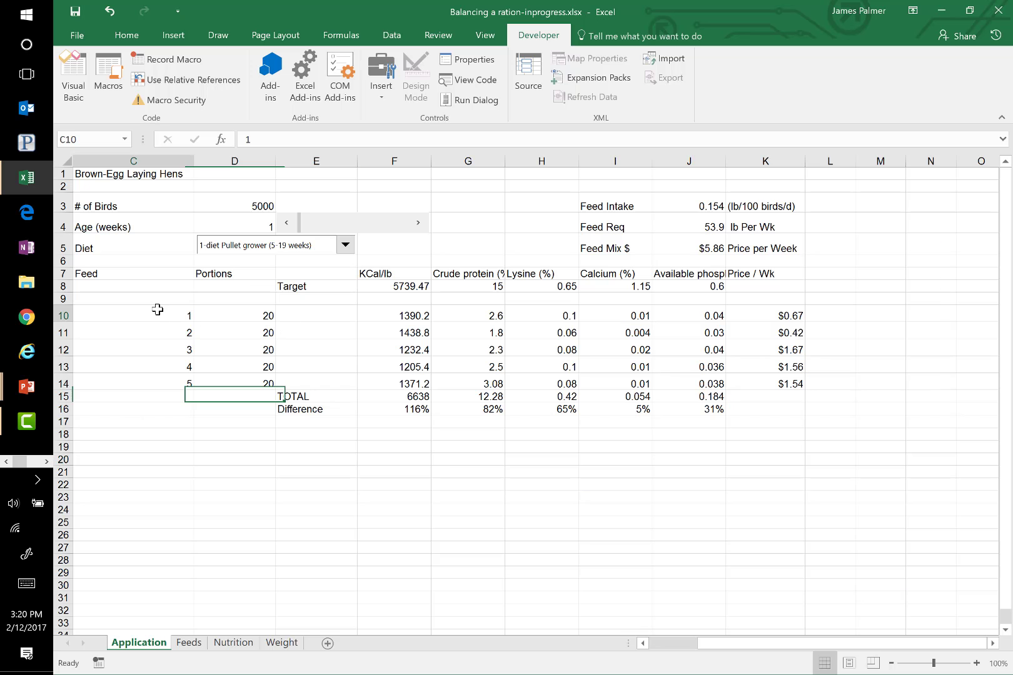
drag(723, 651, 645, 648)
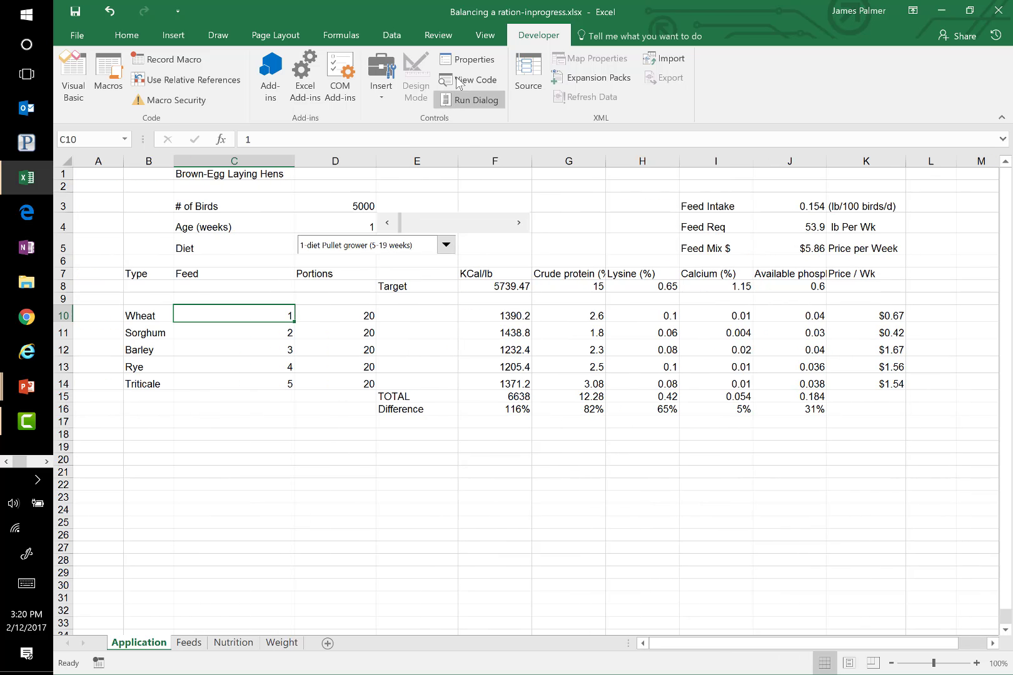
Insert a combo box form control over cell C10 and resize it to fit the cell
click(381, 88)
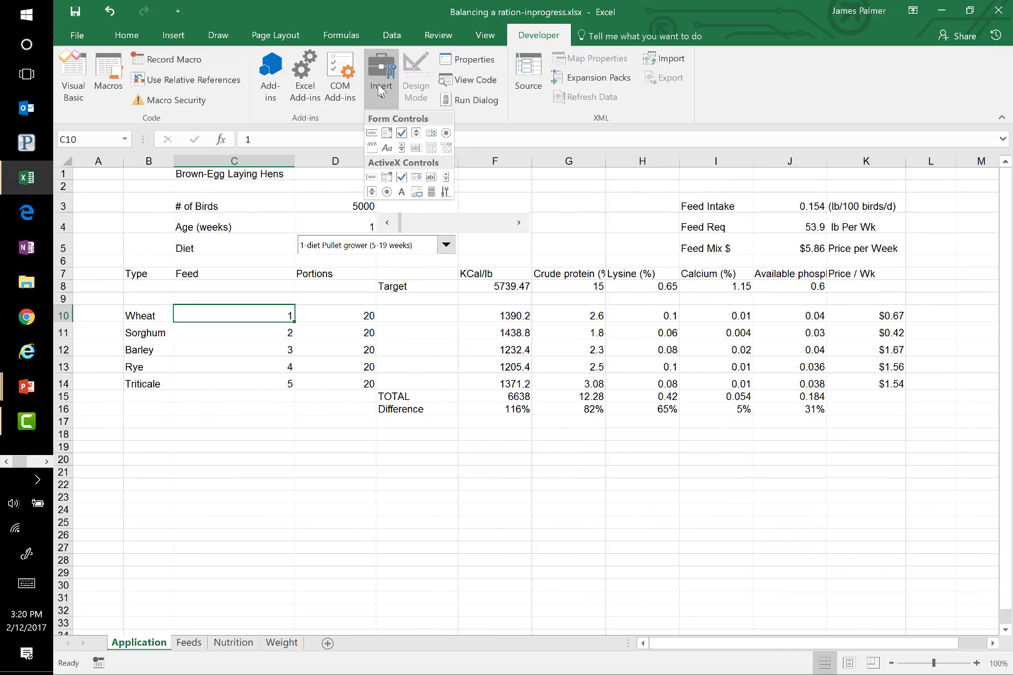
click(387, 133)
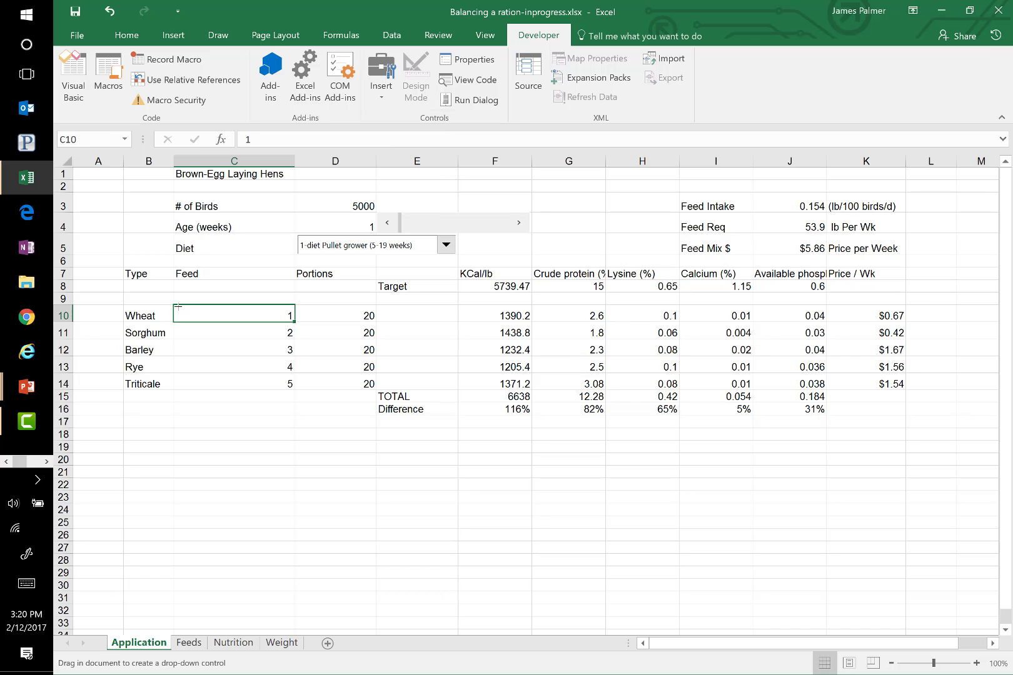
drag(178, 307, 250, 378)
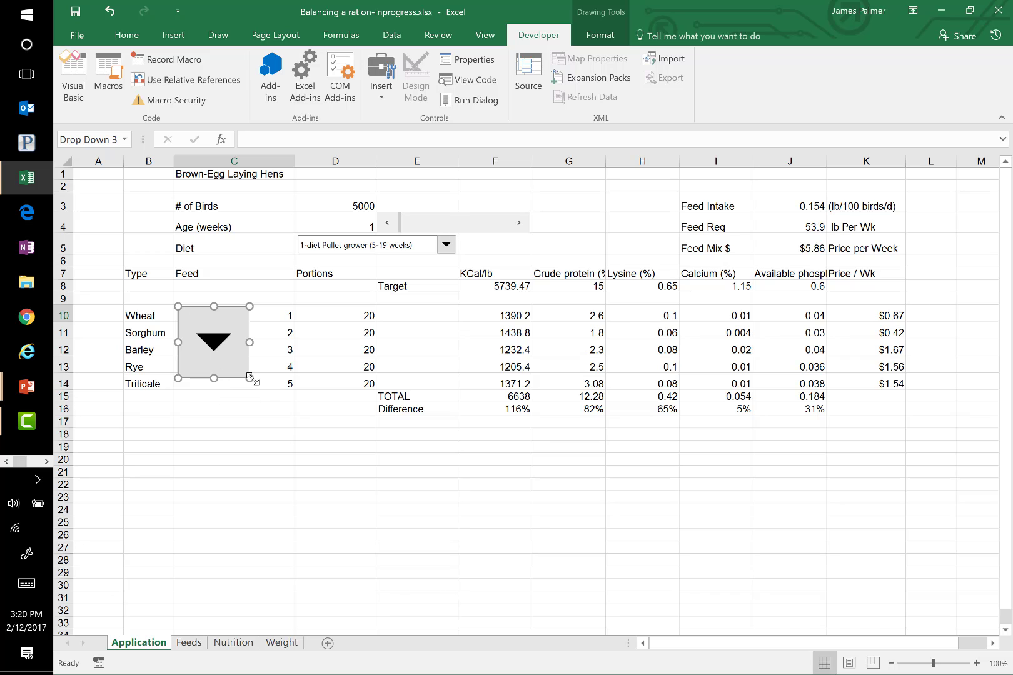
drag(250, 378, 294, 320)
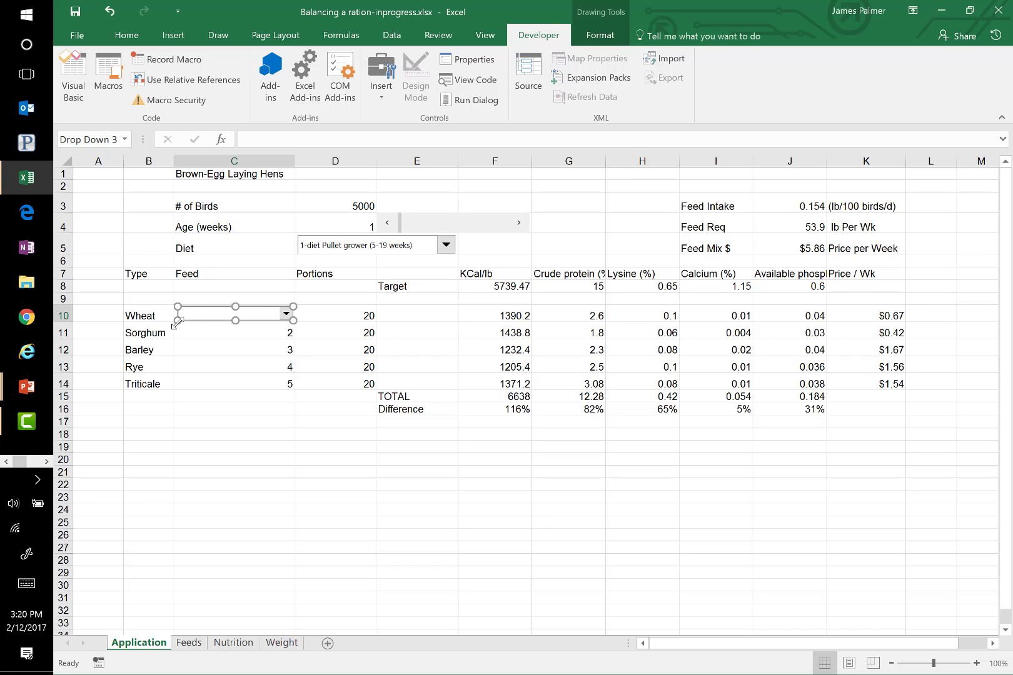
drag(177, 324, 176, 321)
drag(234, 306, 234, 304)
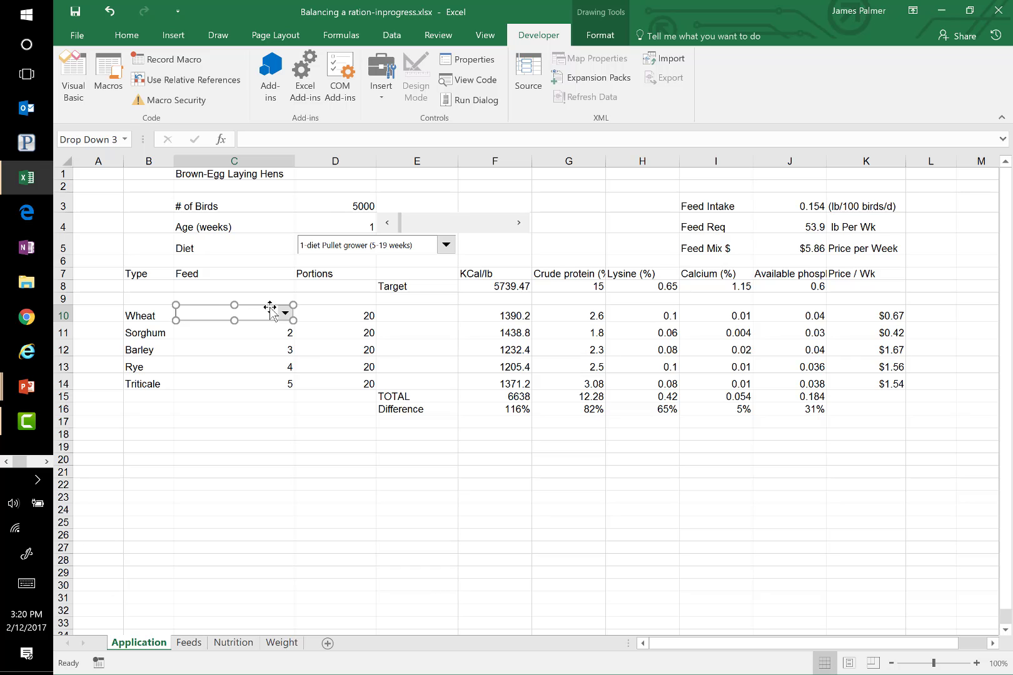
Set the C10 combo box's input range to the ingredient names in Feeds!$B$4:$B$20
right_click(271, 308)
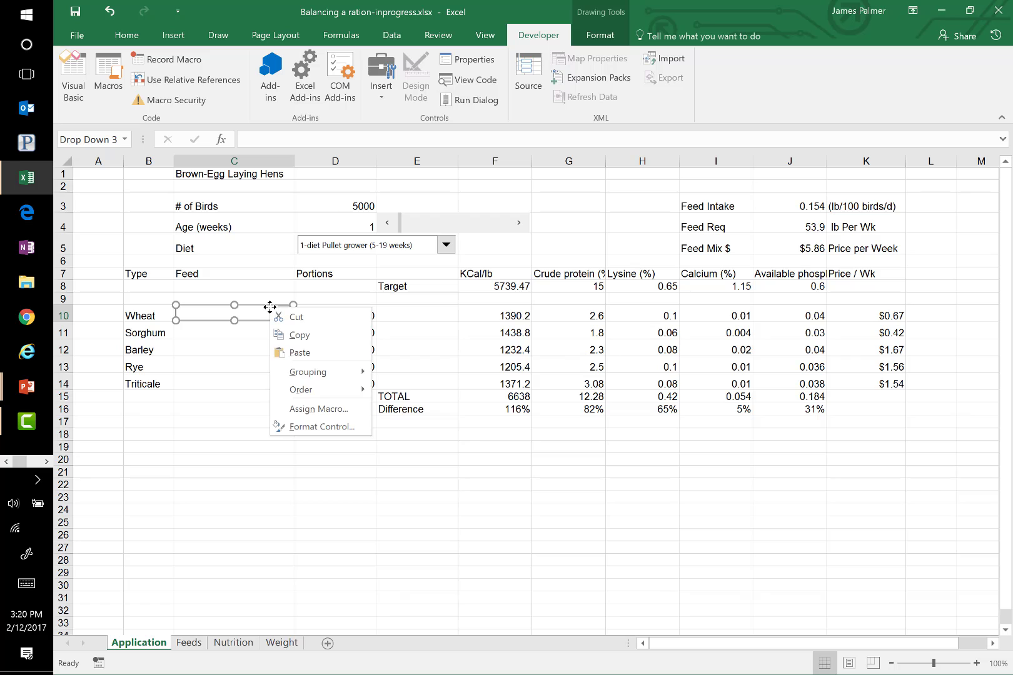
click(310, 427)
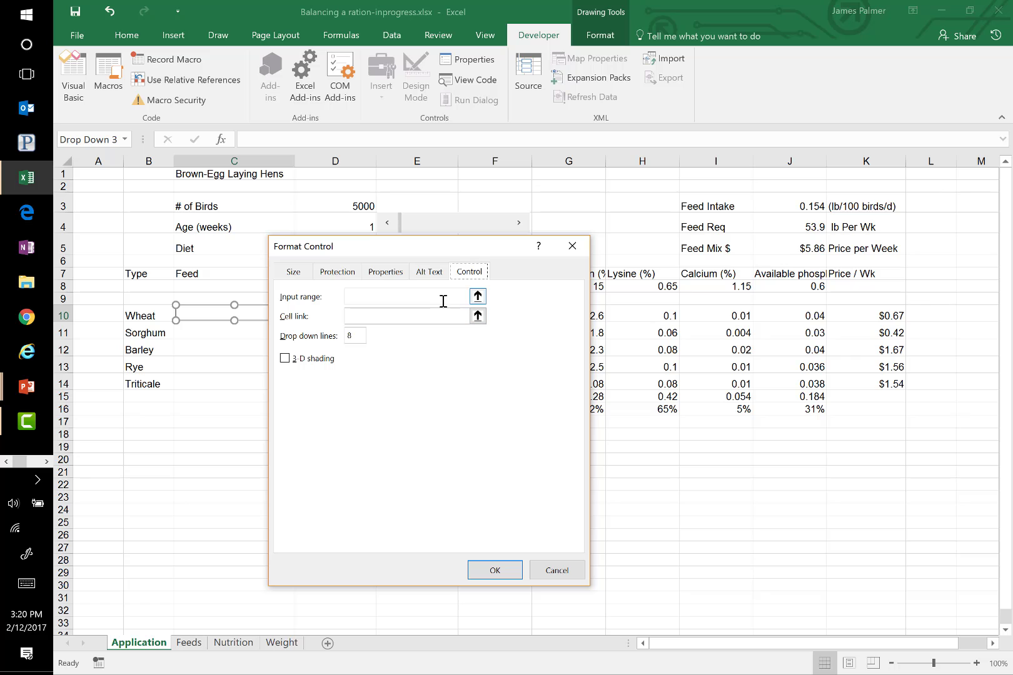
click(425, 295)
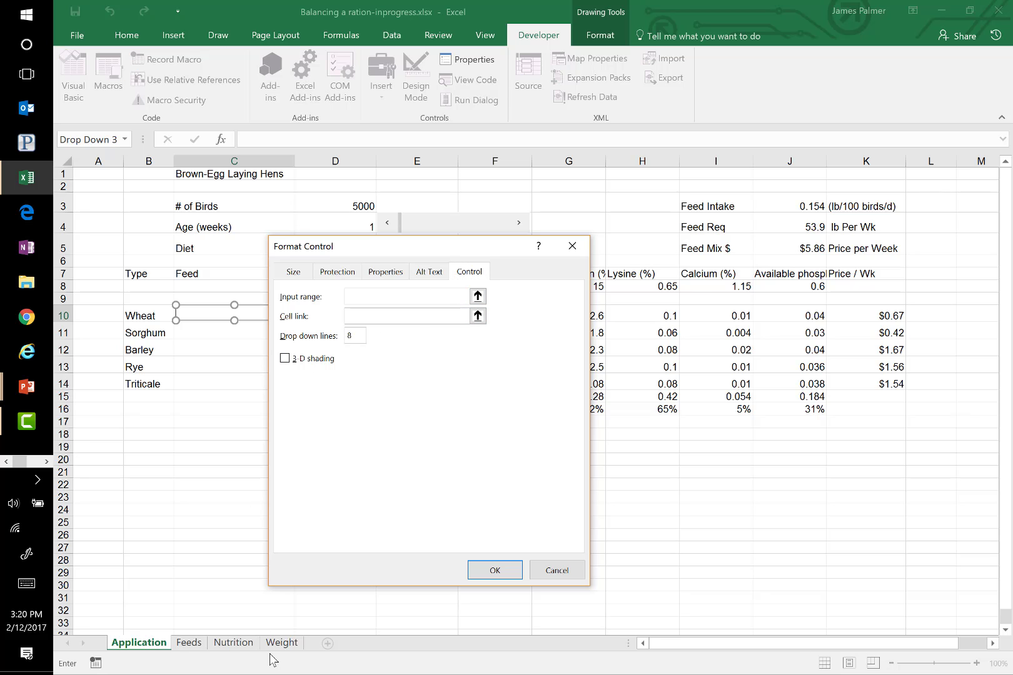
click(190, 644)
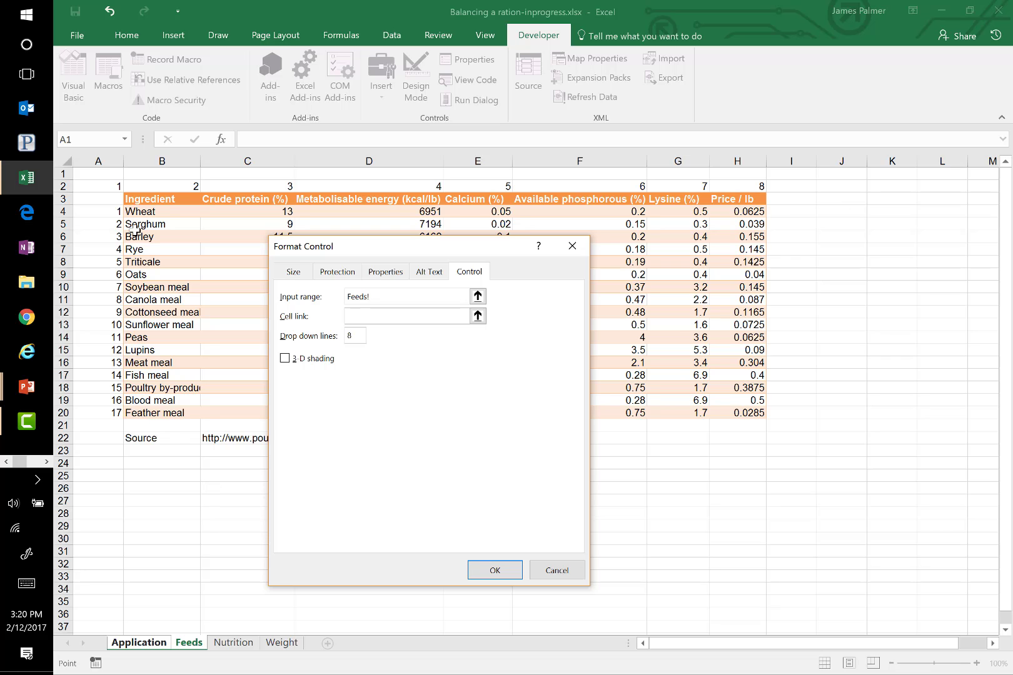
click(164, 200)
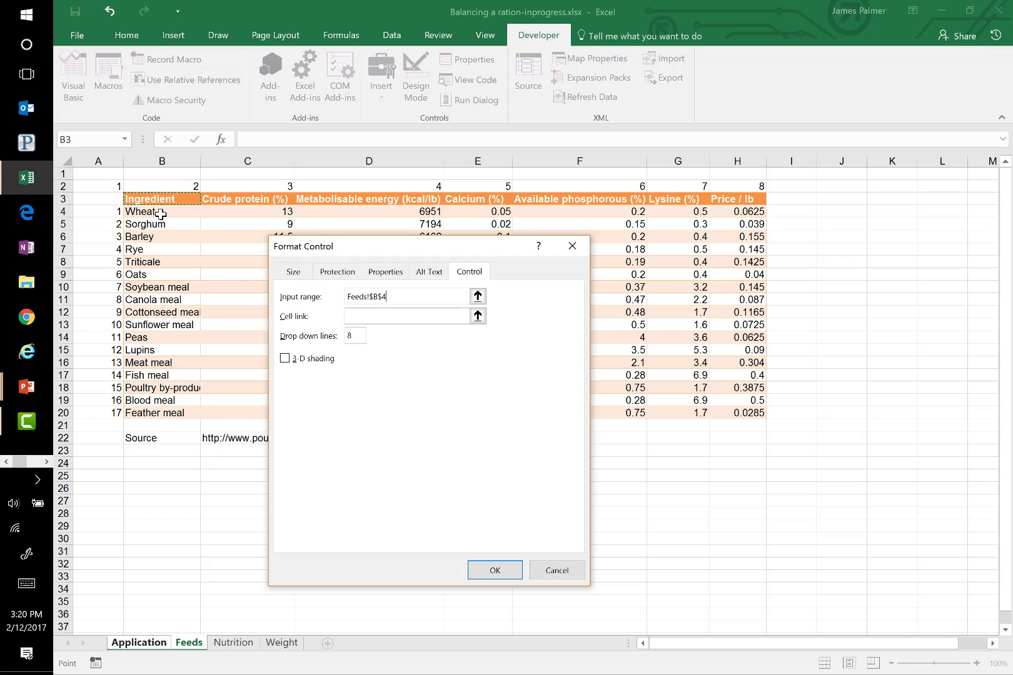
drag(160, 215, 168, 409)
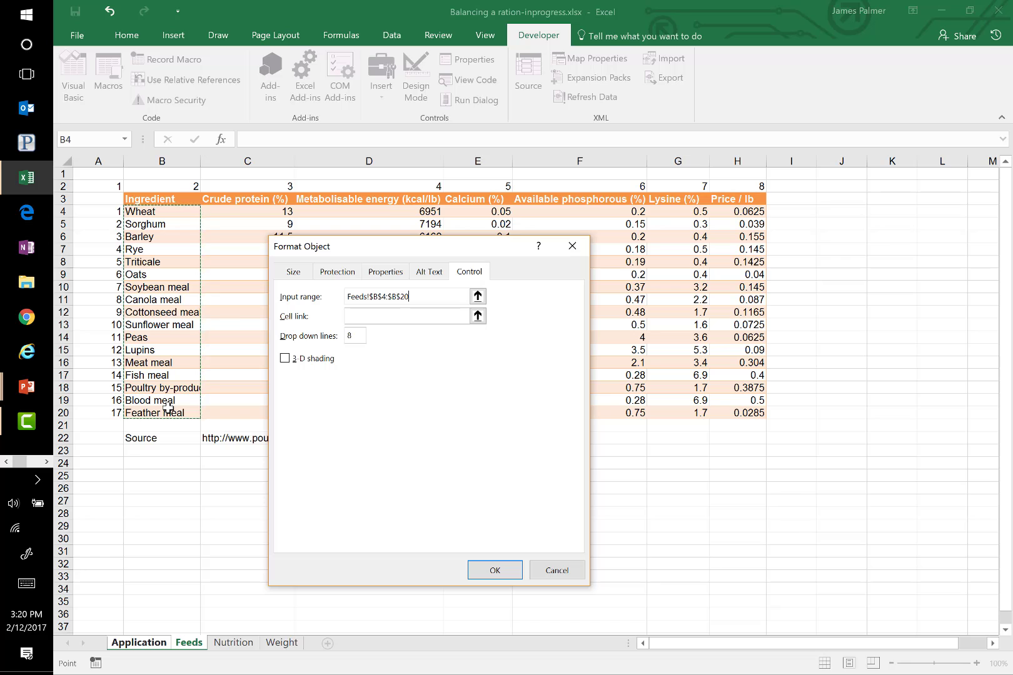
Link the combo box to cell $C$10, turn on 3-D shading, and apply the settings
click(403, 317)
click(139, 643)
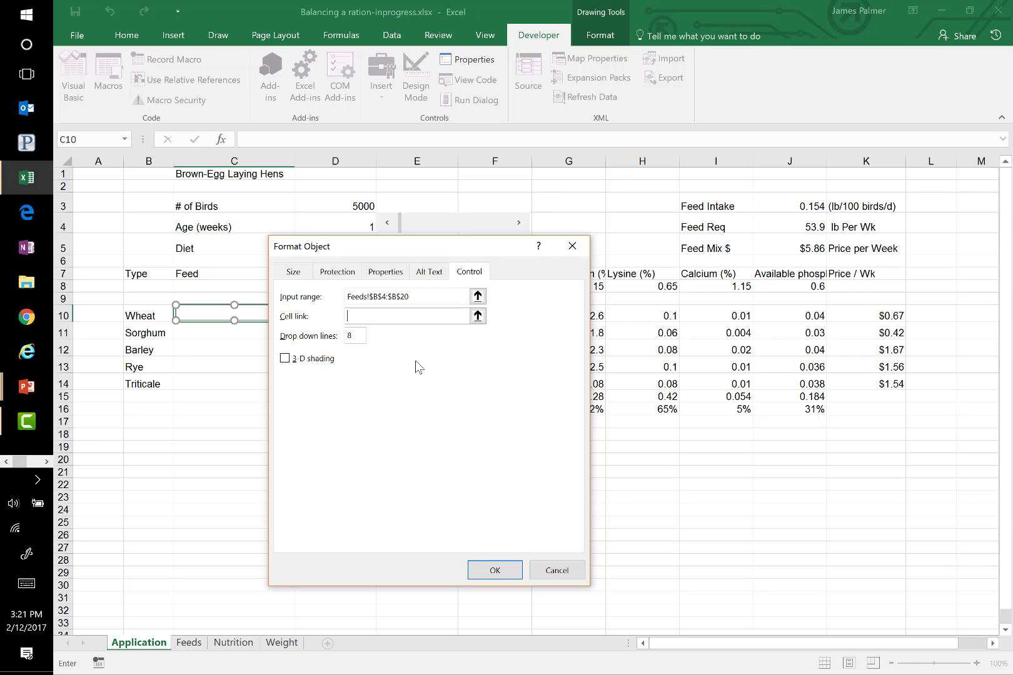
text(C10)
key(F4)
click(319, 361)
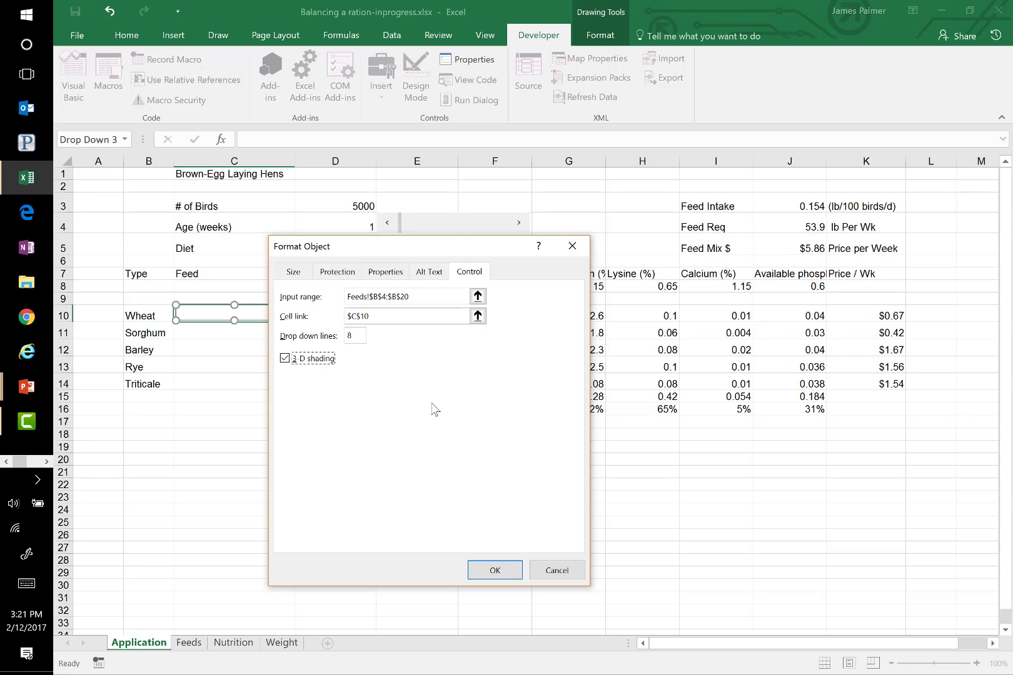
click(497, 571)
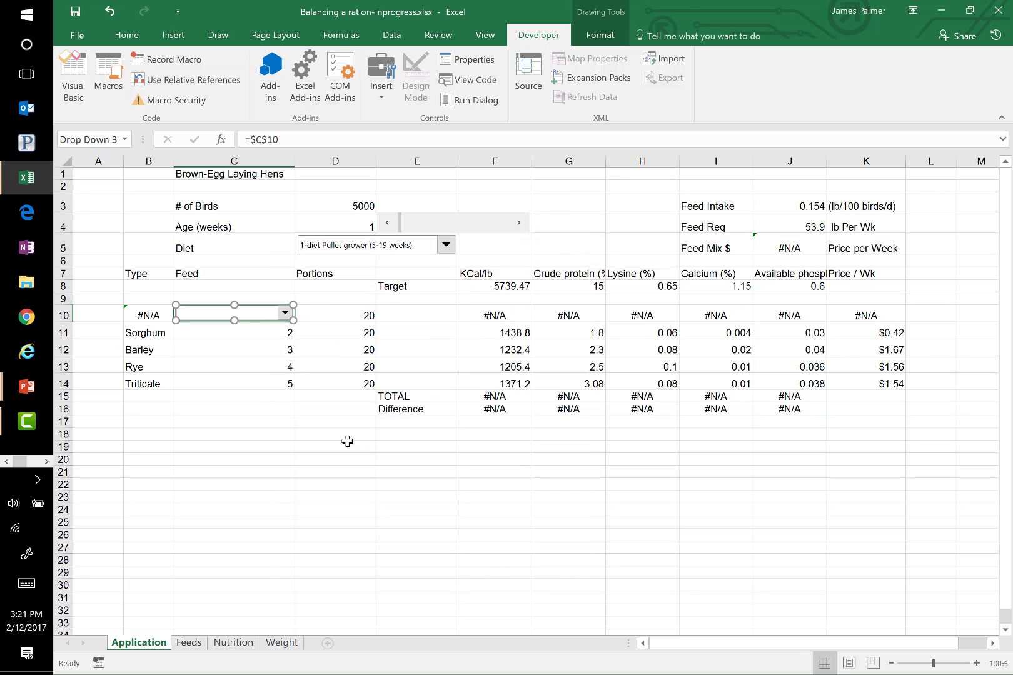
Choose Wheat in the feed combo box over C10
click(239, 407)
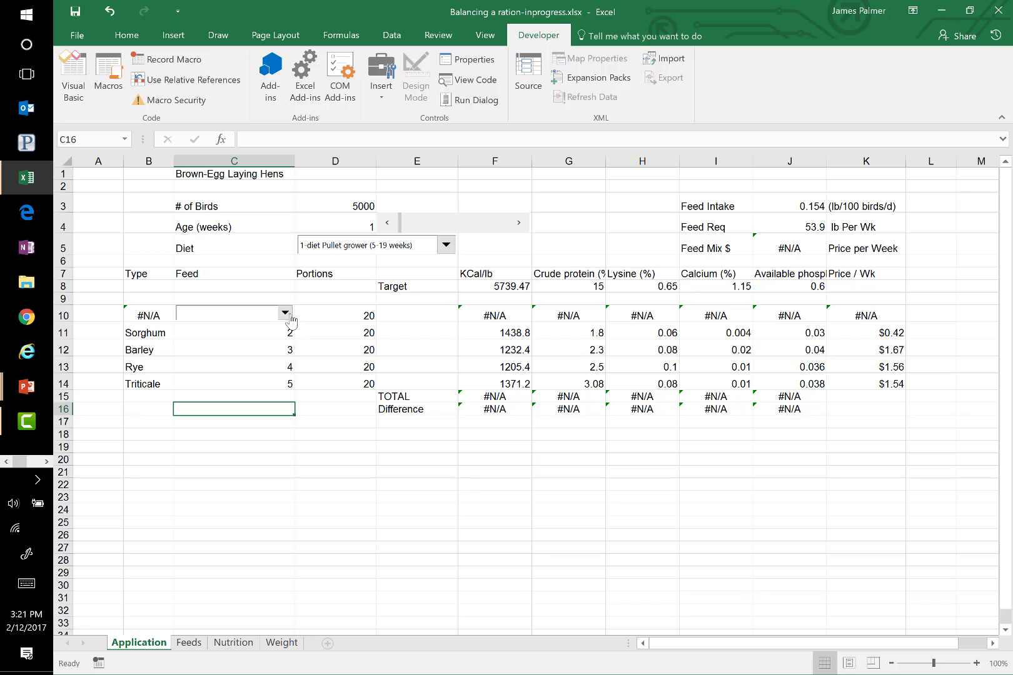
click(289, 317)
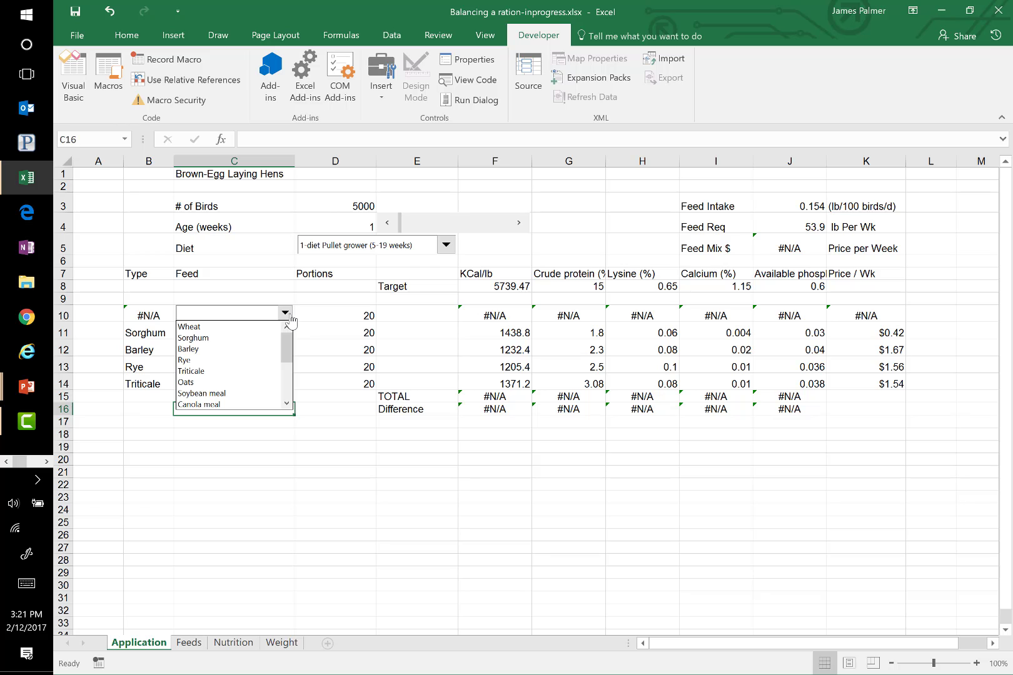
click(206, 329)
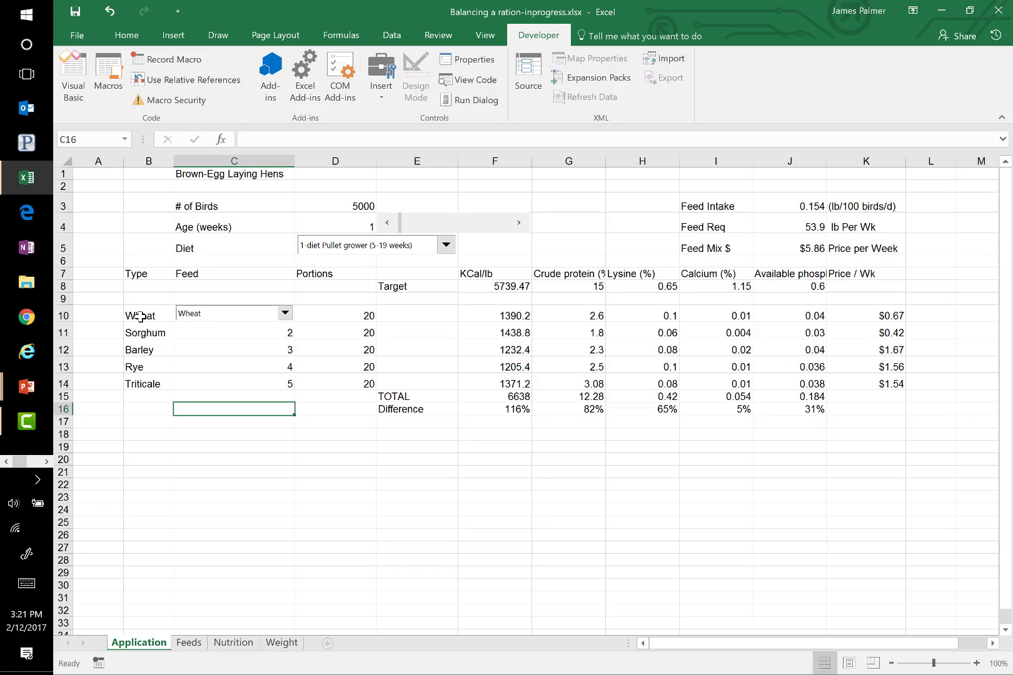
Select the combo box over C10 and nudge it down slightly
right_click(220, 317)
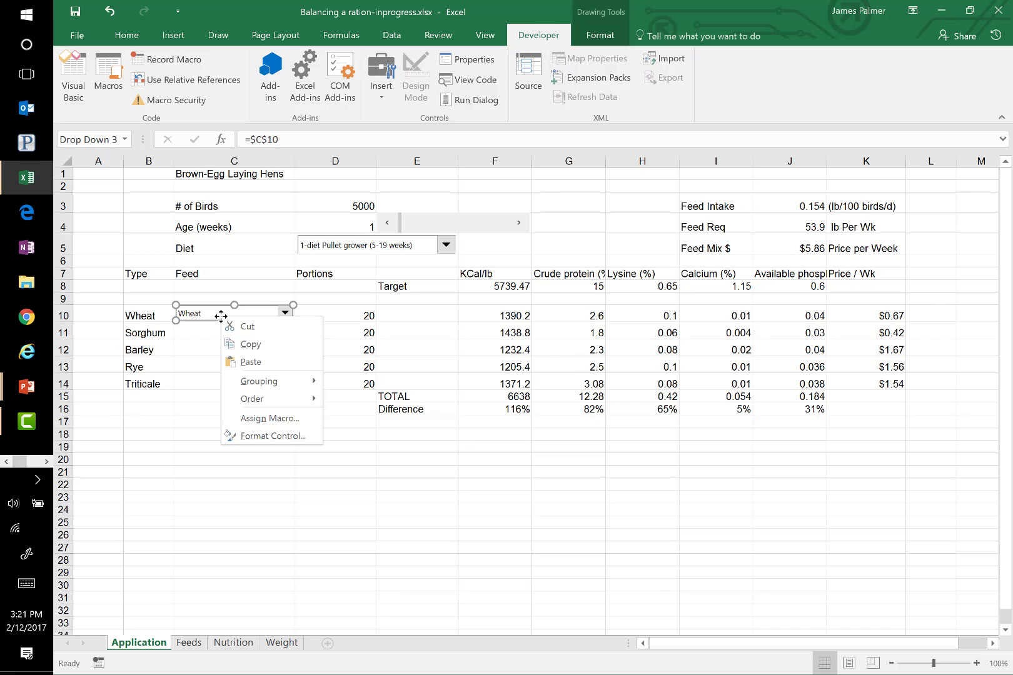
click(196, 319)
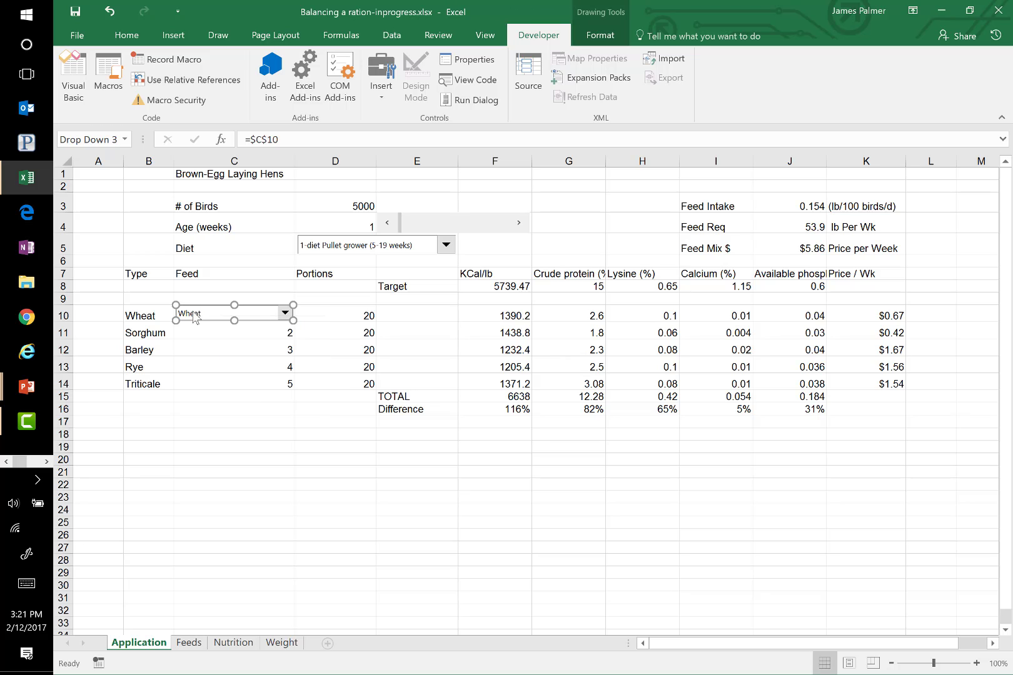
key(Down)
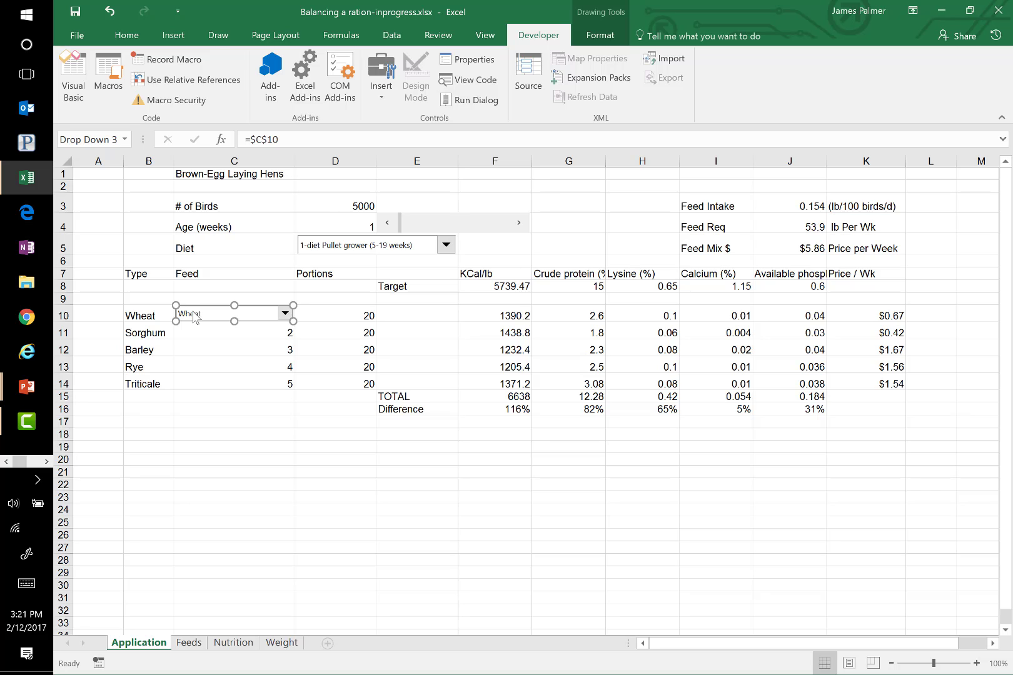
Switch to the PowerPoint slideshow to read the Rinse and repeat slide, and return to the Excel worksheet
key(alt)
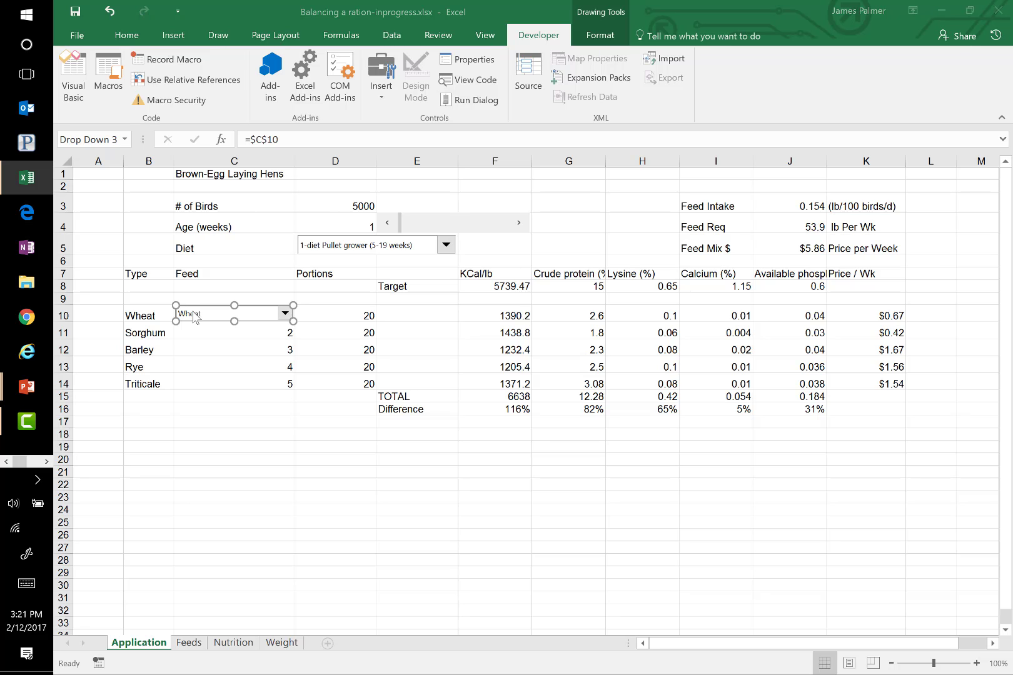
key(alt+Tab)
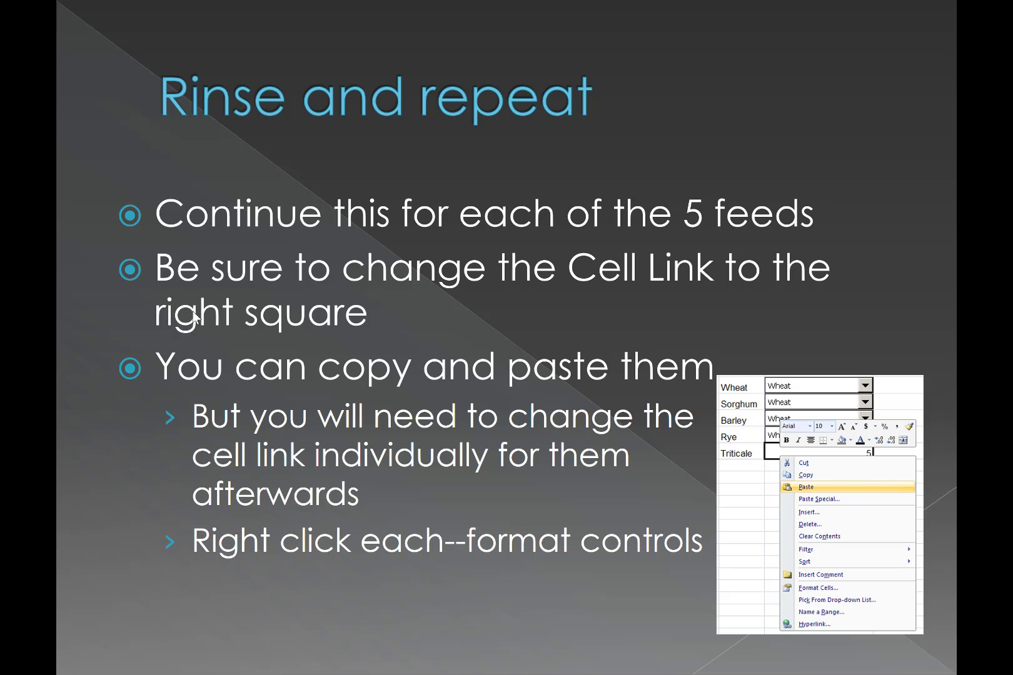
key(alt+Tab)
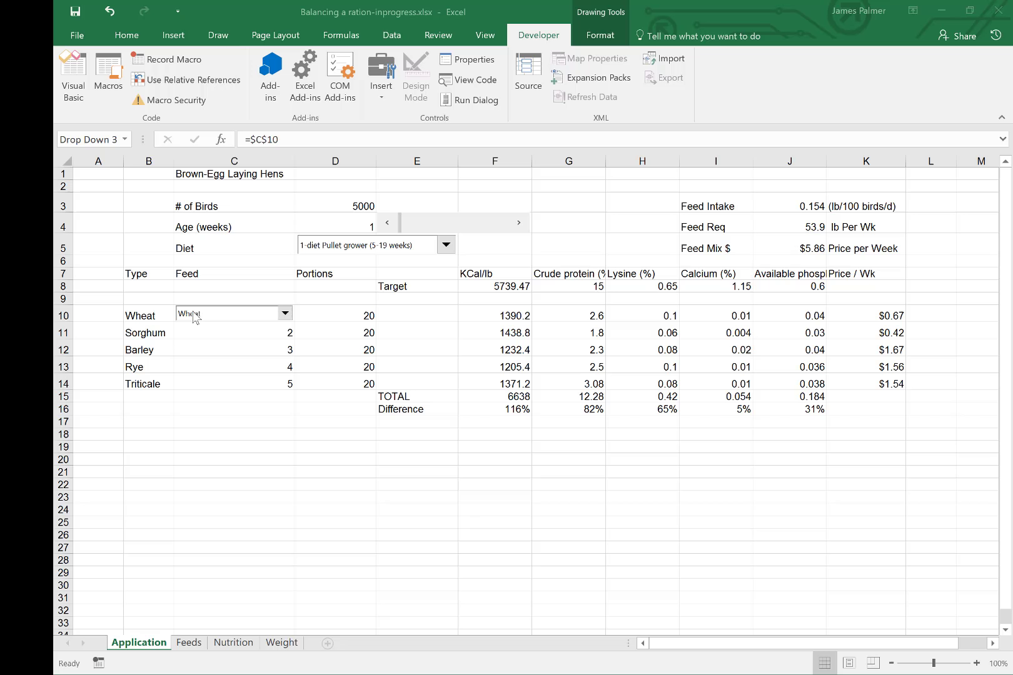
Paste copies of the feed combo box over cells C11, C12, C13 and C14
click(243, 336)
key(ctrl+v)
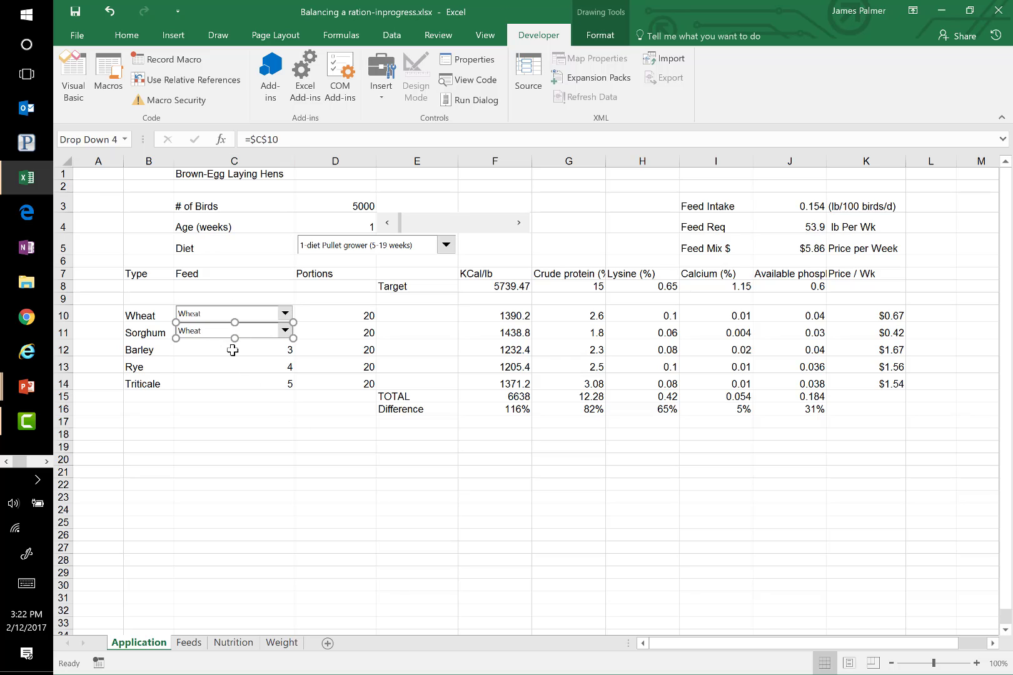
click(221, 343)
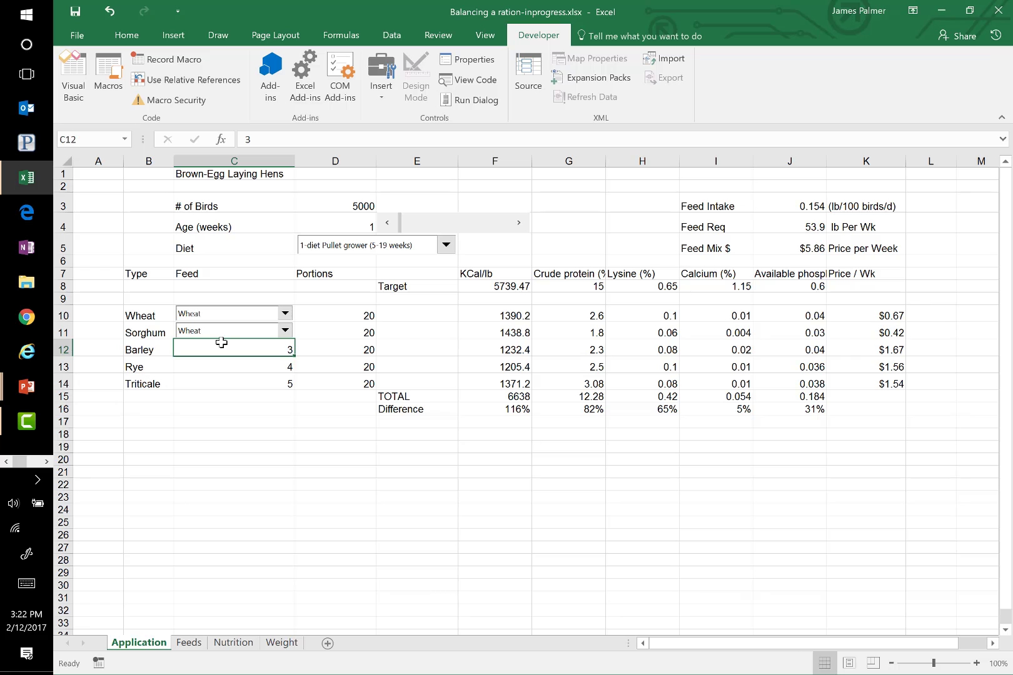
key(ctrl+v)
click(212, 362)
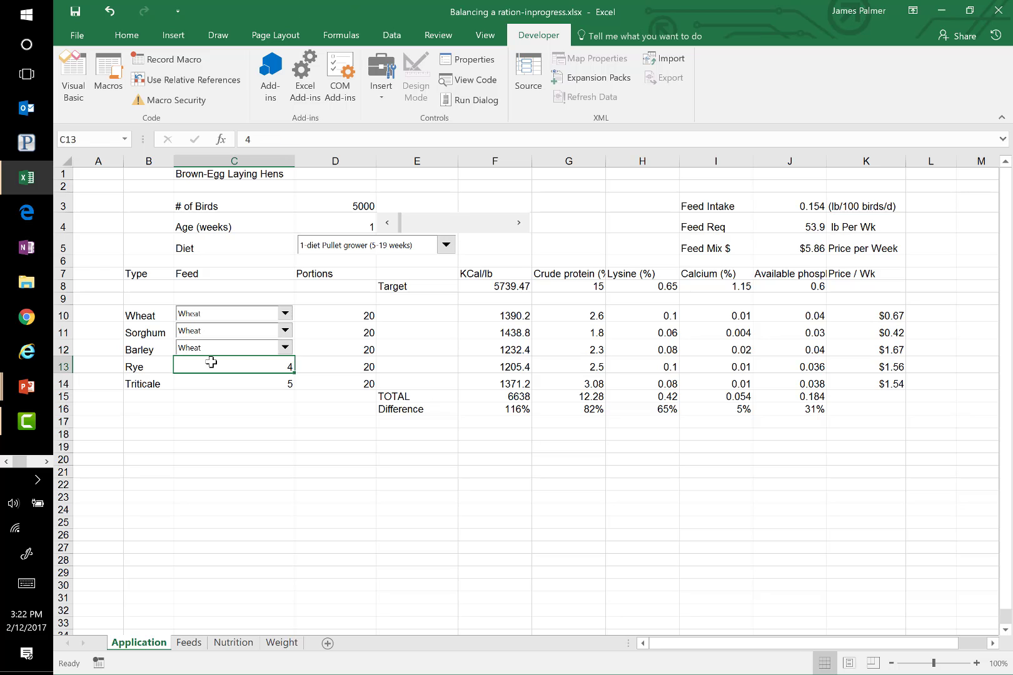
key(ctrl+v)
click(195, 380)
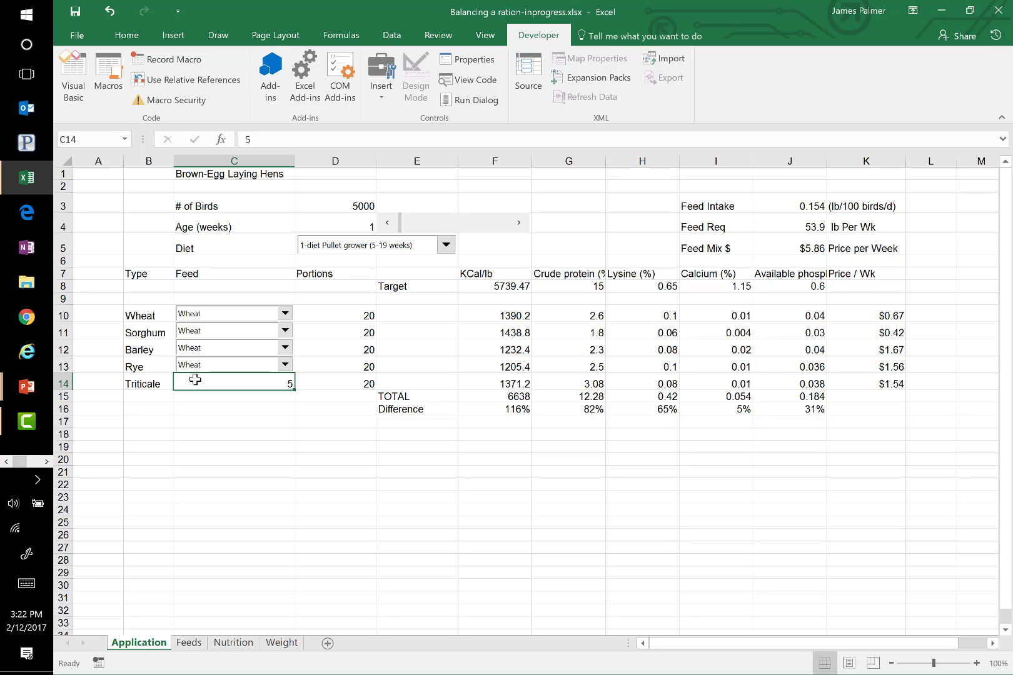
key(ctrl+v)
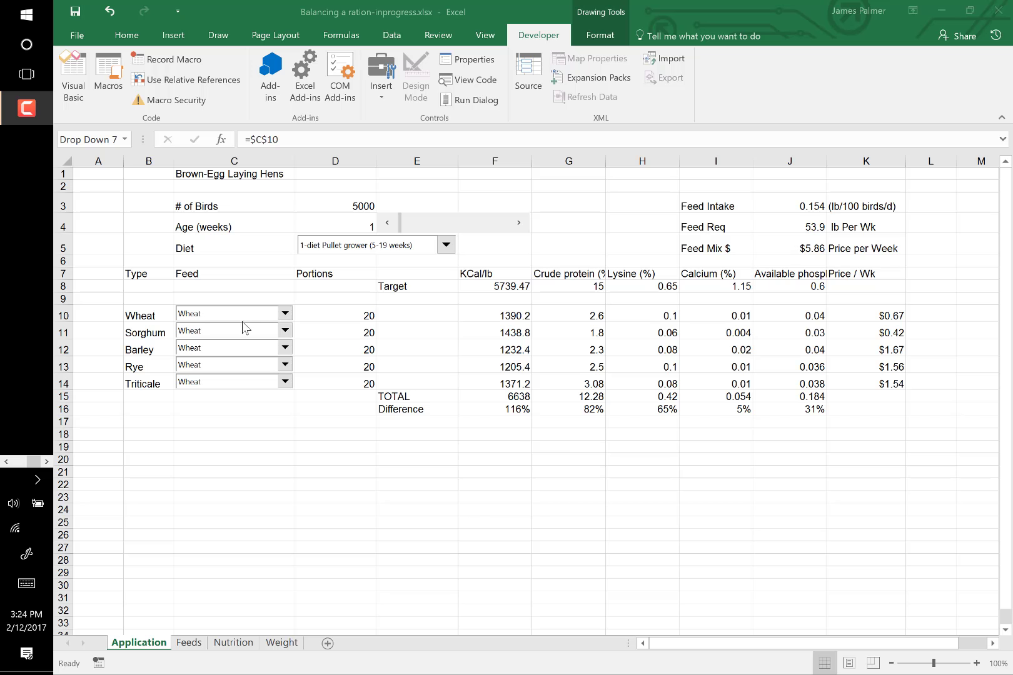
Change the cell link of the feed combo box over C11 to $C$11
click(236, 330)
click(237, 330)
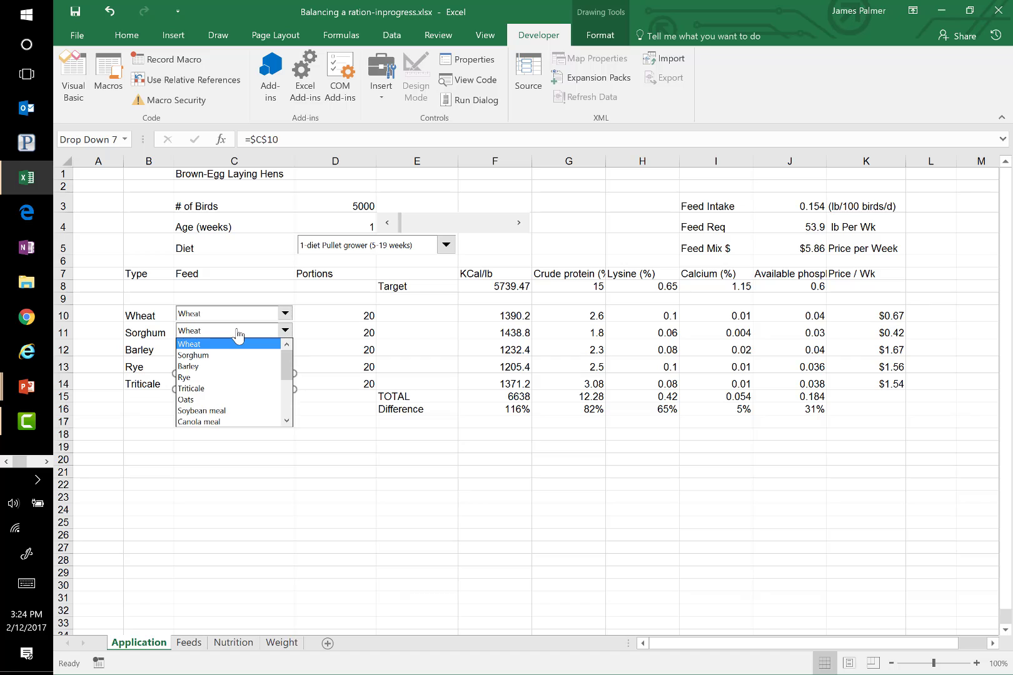
click(237, 329)
right_click(237, 330)
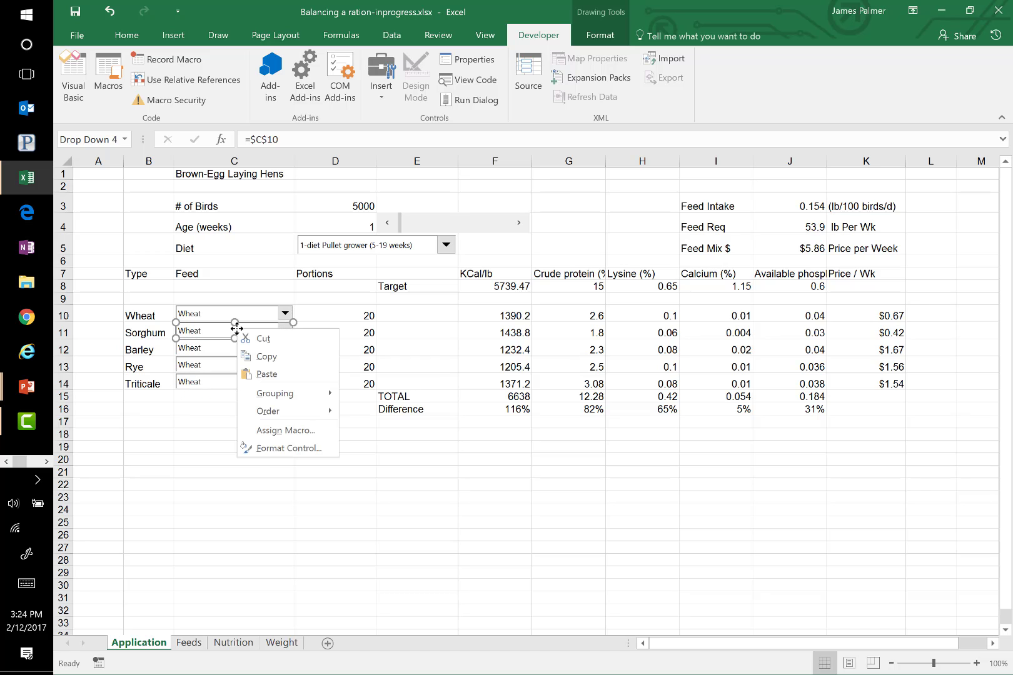
click(281, 453)
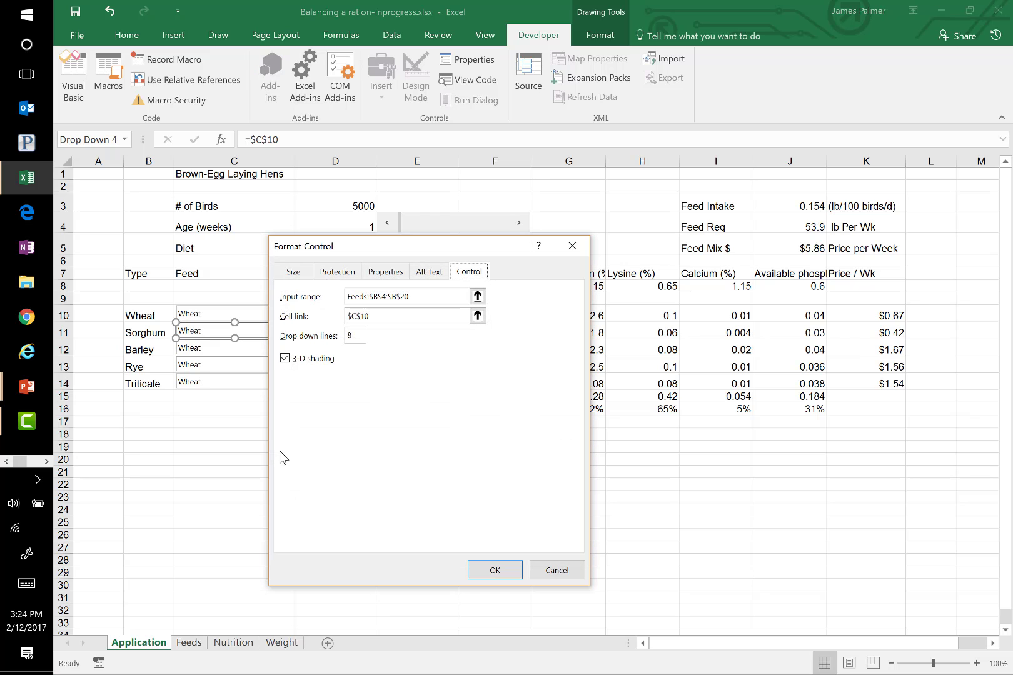
click(377, 315)
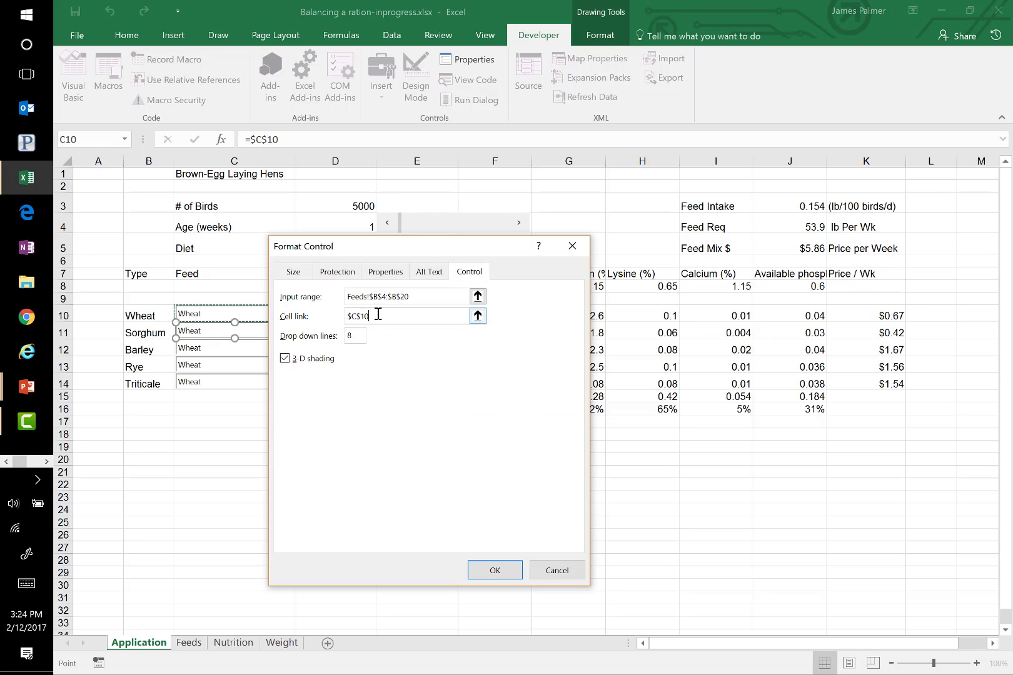
key(BackSpace)
text(1)
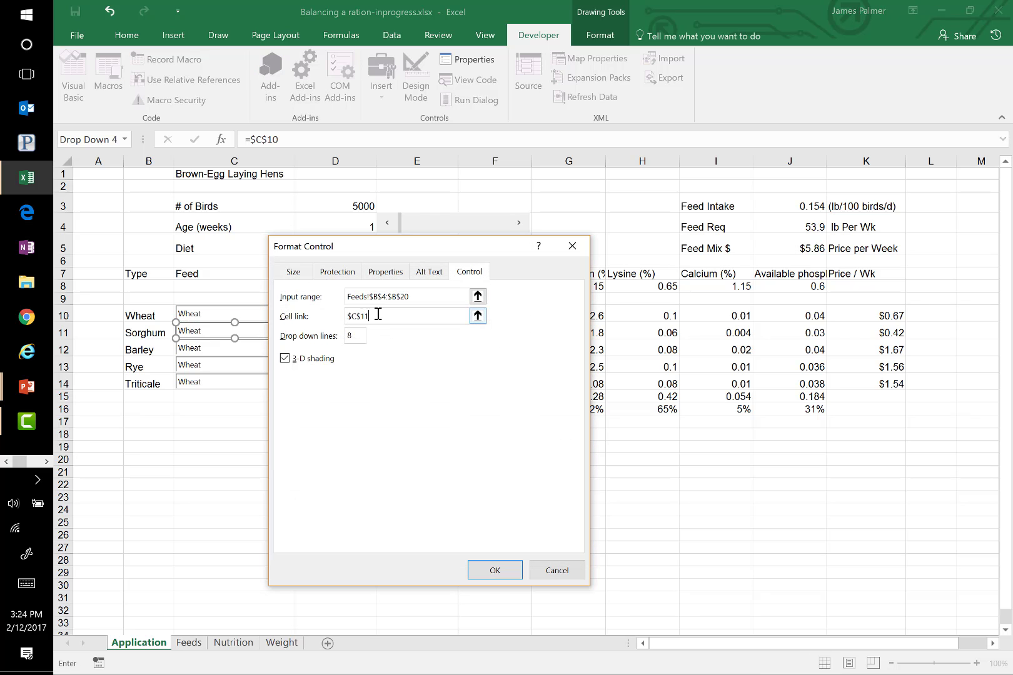
click(494, 570)
Change the cell link of the feed combo box over C12 to $C$12
right_click(199, 351)
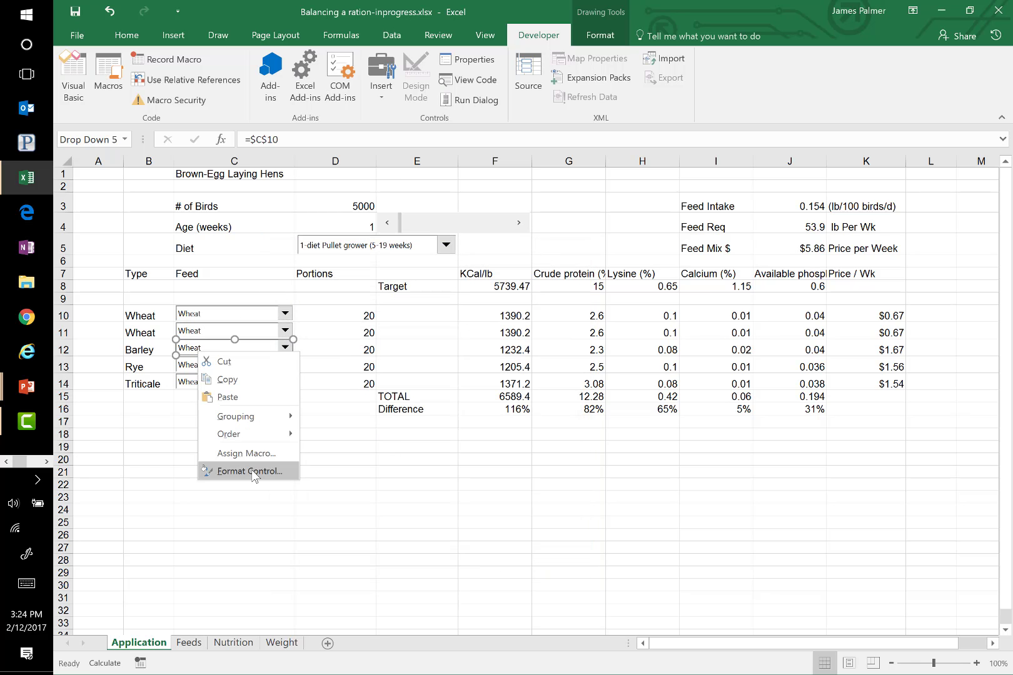
click(253, 472)
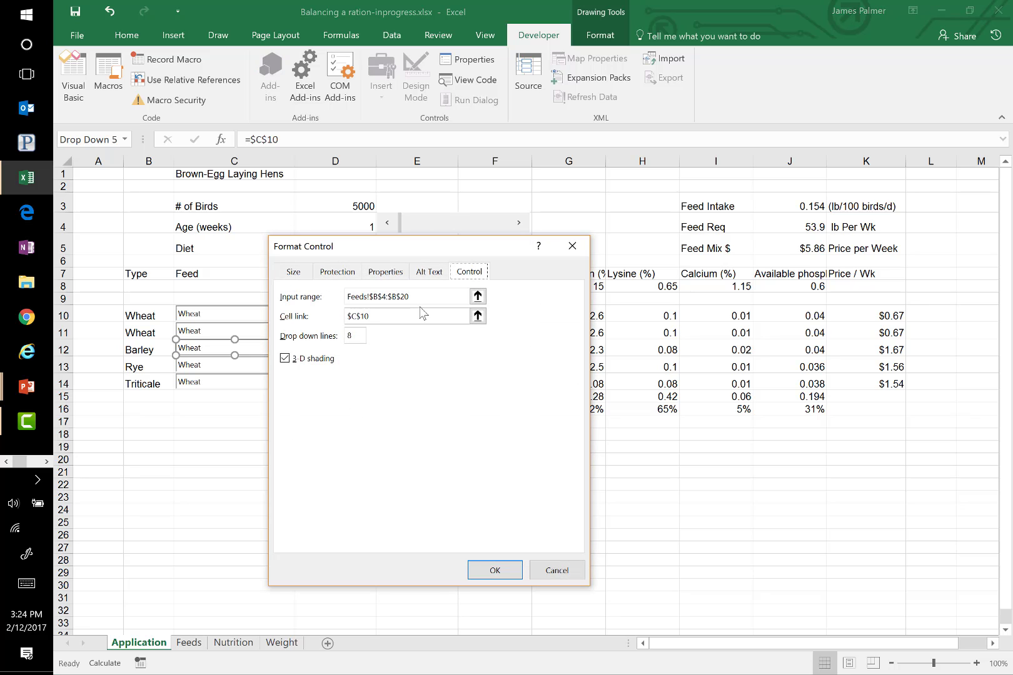
click(404, 317)
key(BackSpace)
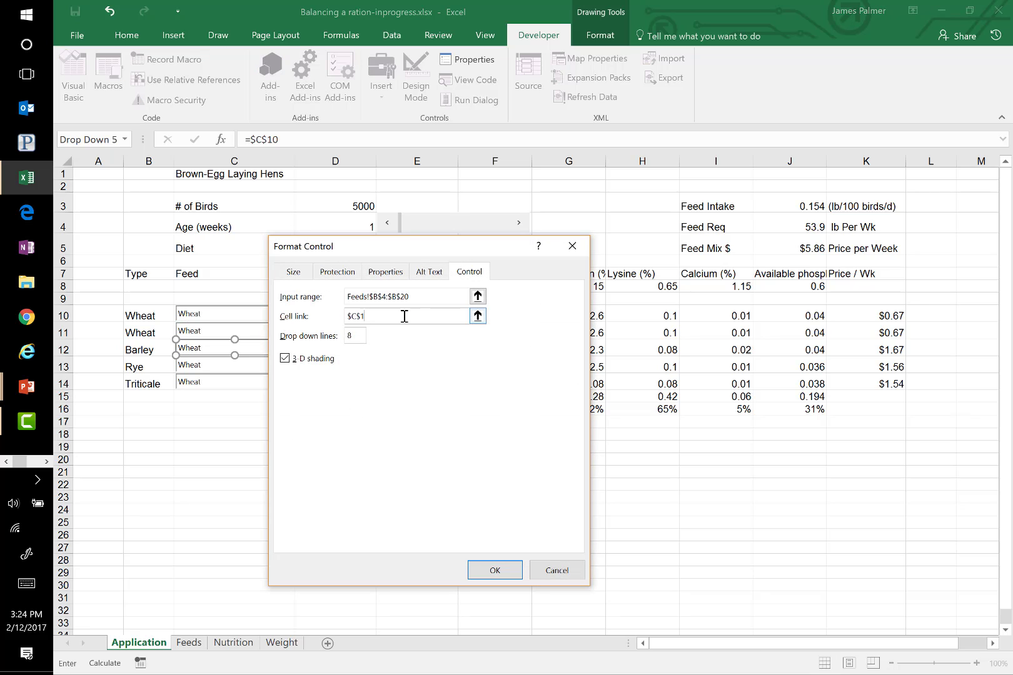
text(2)
click(494, 571)
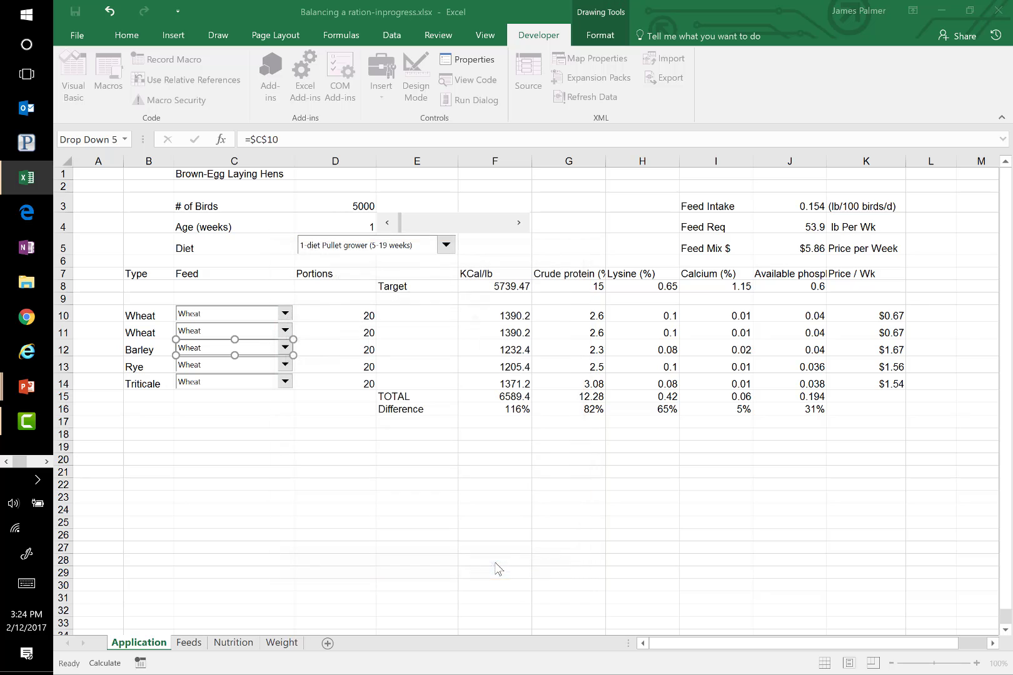
Change the cell link of the feed combo box over C13 to $C$13
click(212, 373)
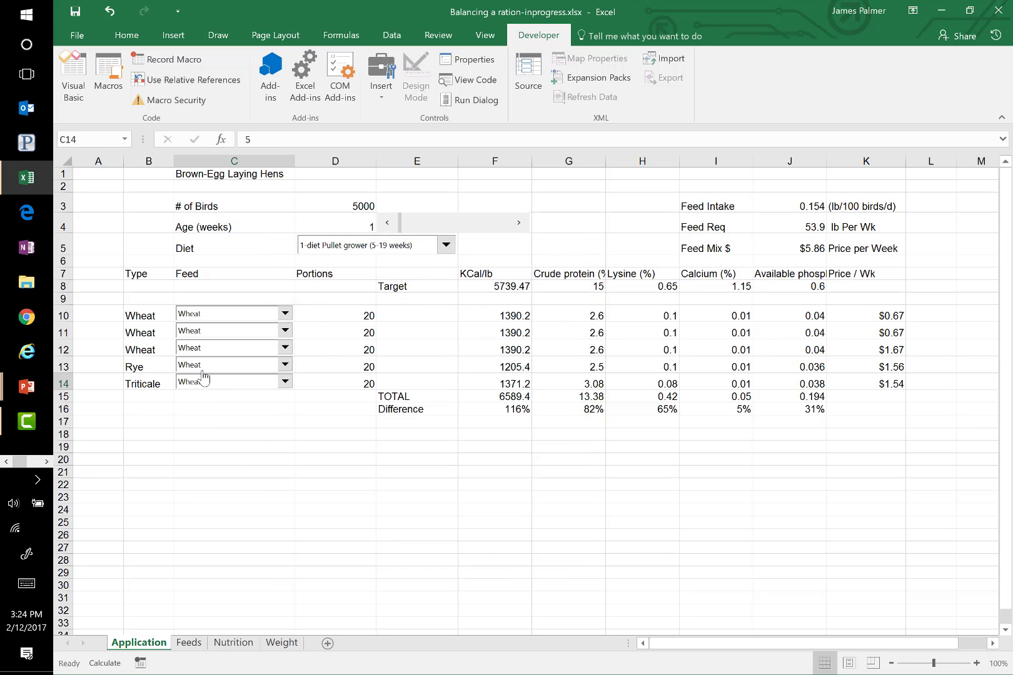
click(198, 366)
click(198, 366)
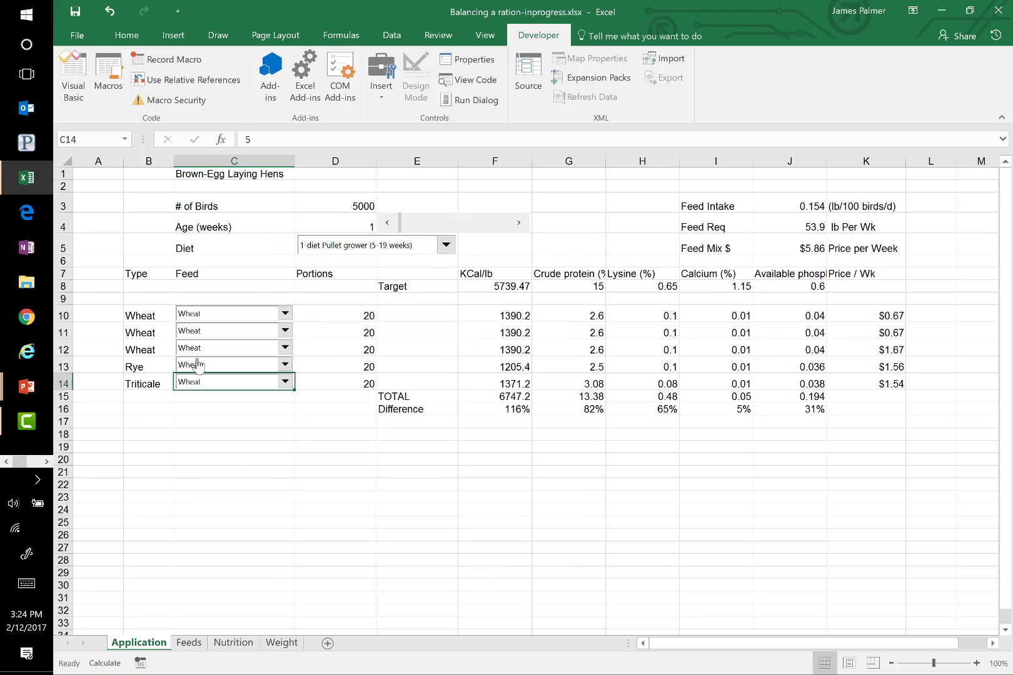
right_click(199, 366)
click(258, 479)
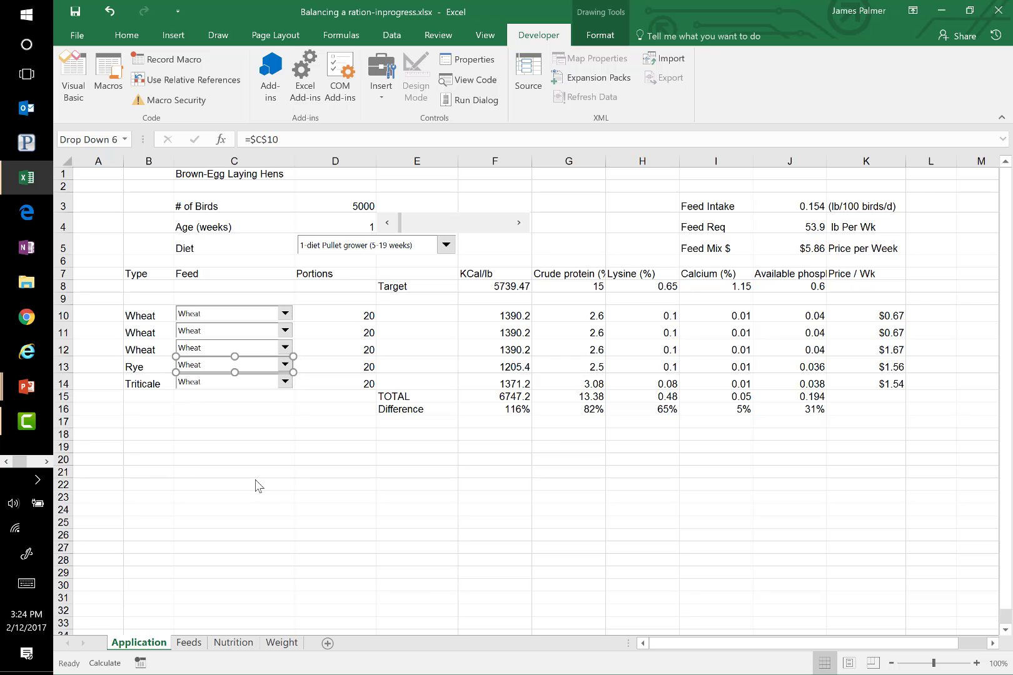
click(384, 314)
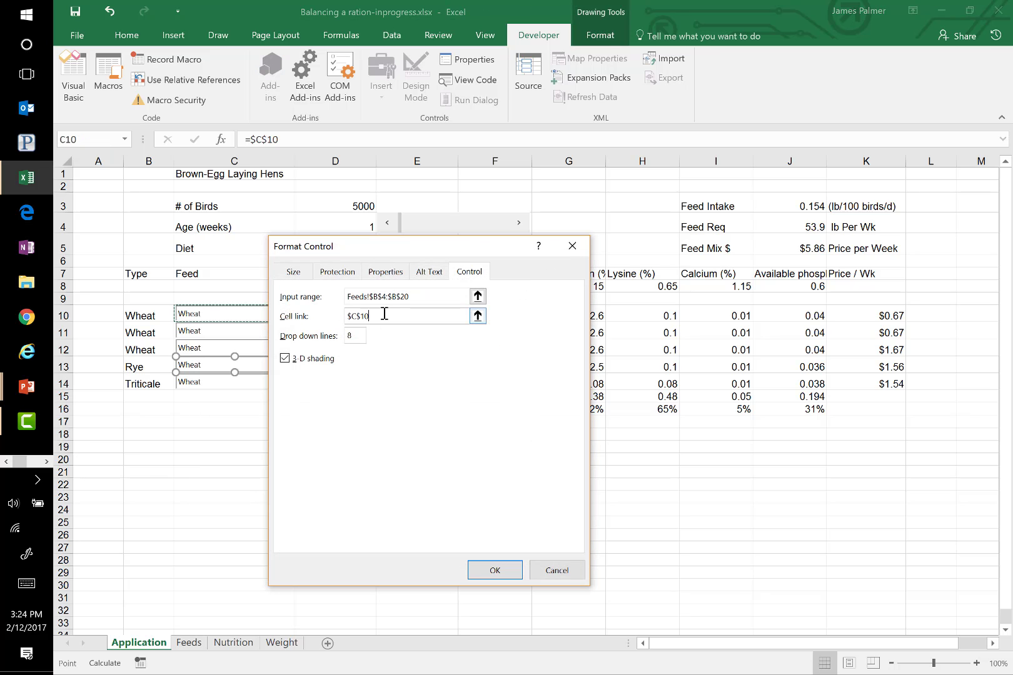
key(BackSpace)
text(3)
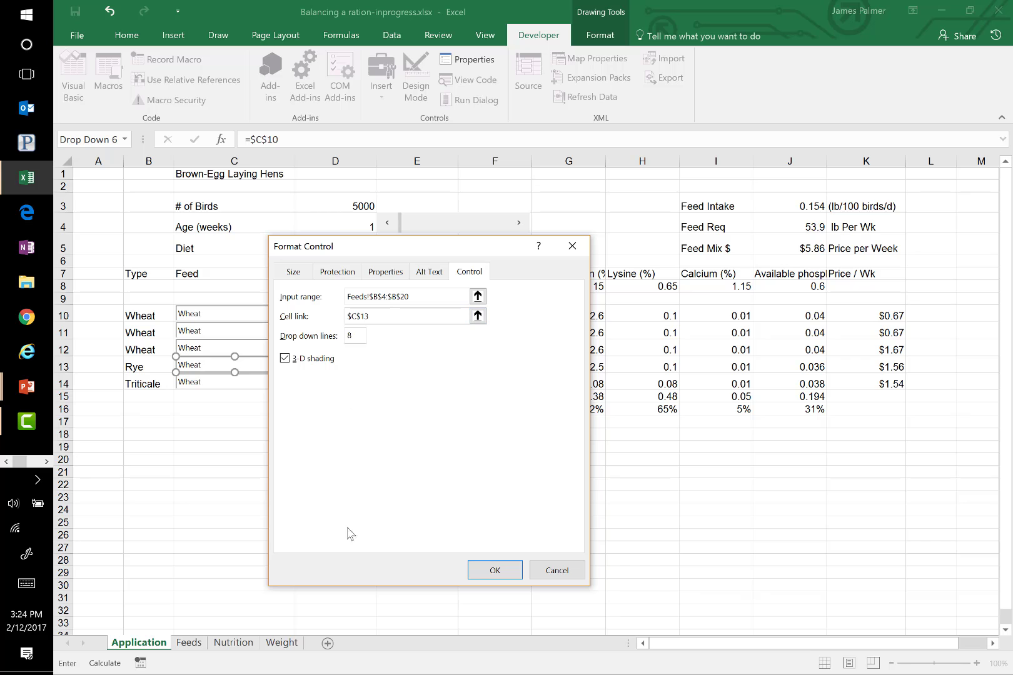
click(495, 570)
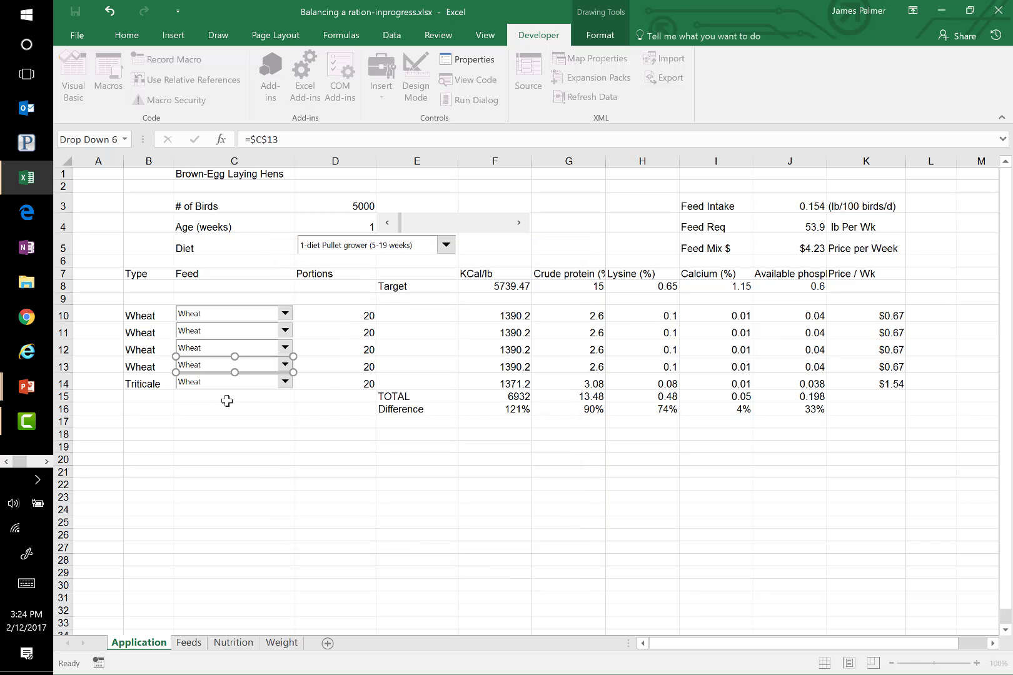
Change the cell link of the feed combo box over C14 to $C$14
right_click(230, 382)
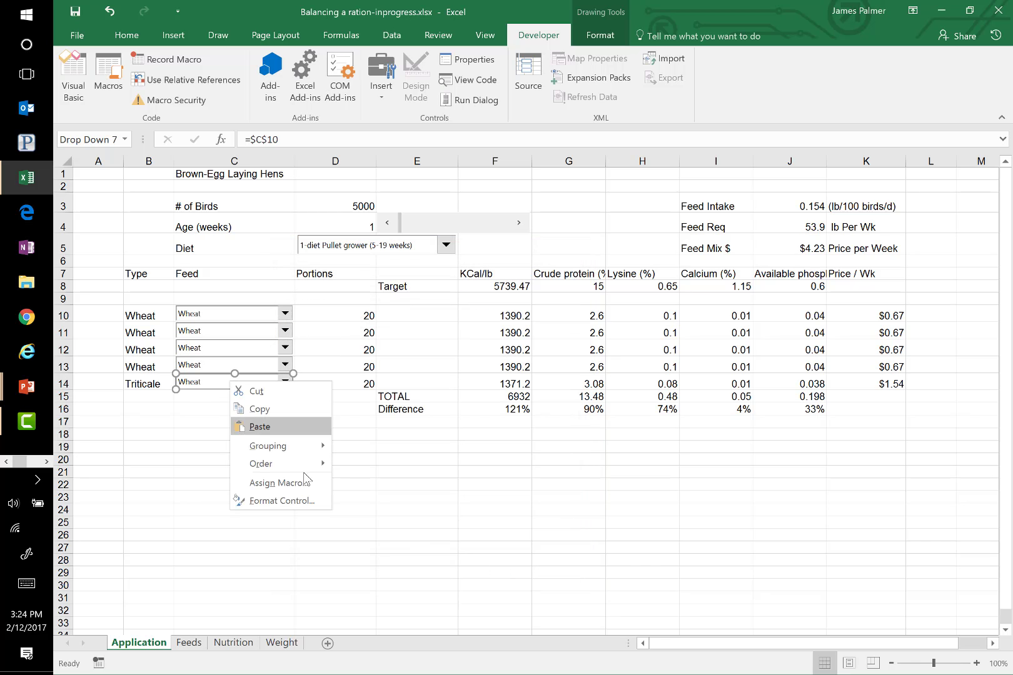
click(306, 507)
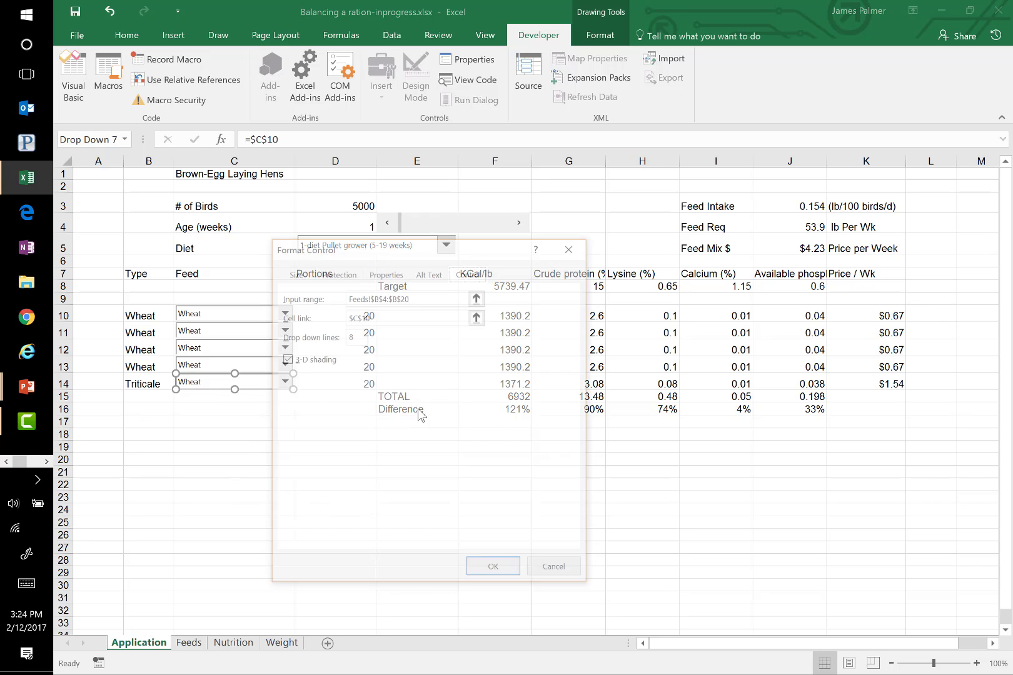
click(389, 317)
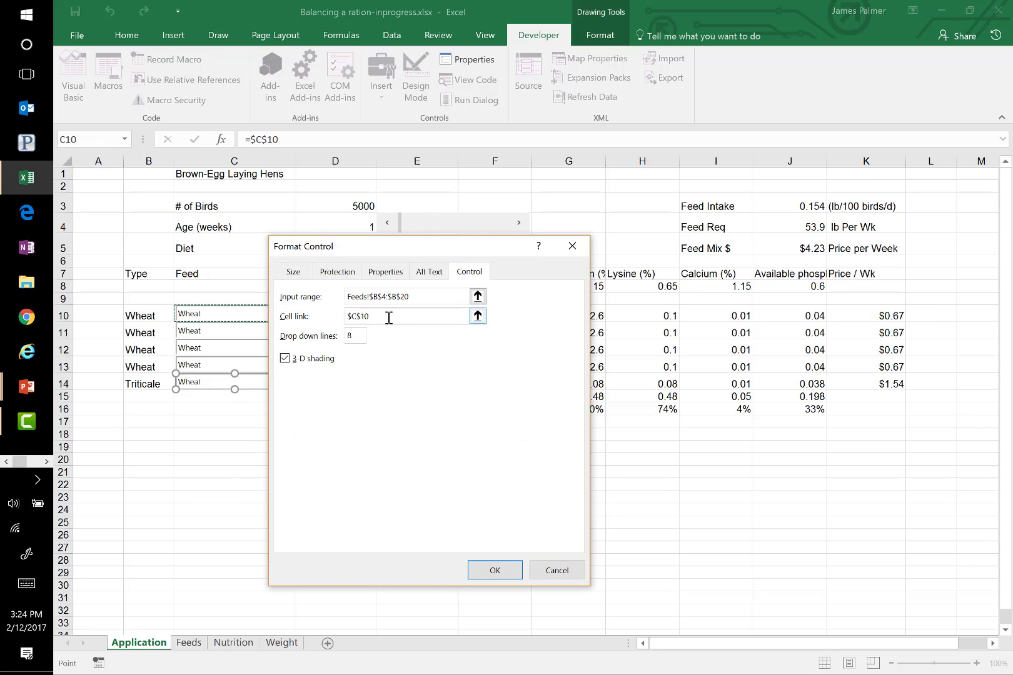
key(BackSpace)
text(4)
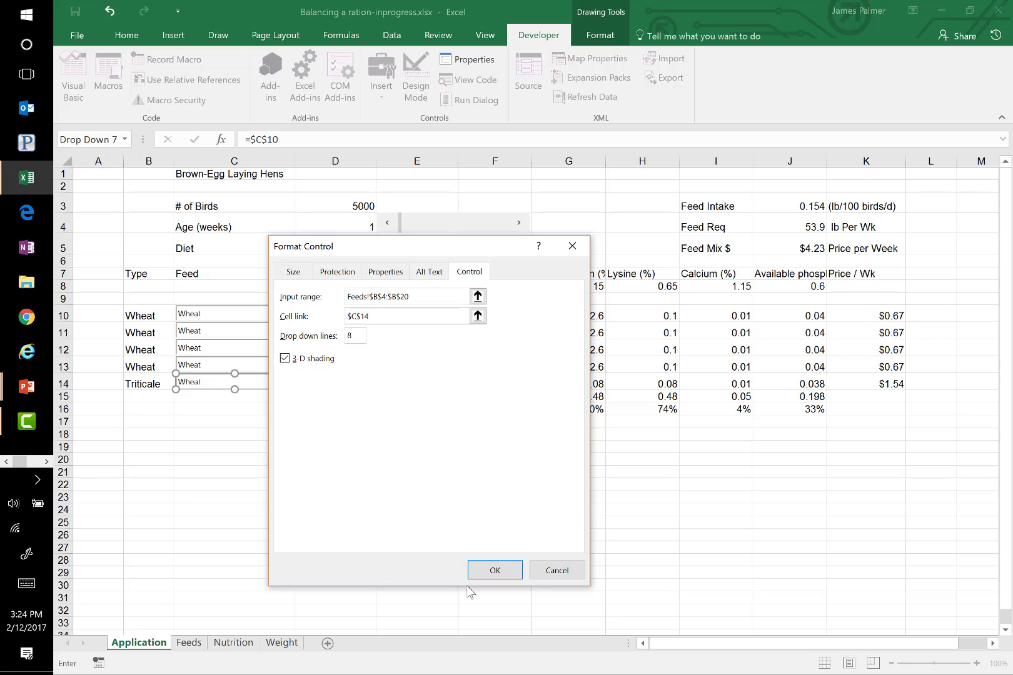
click(494, 571)
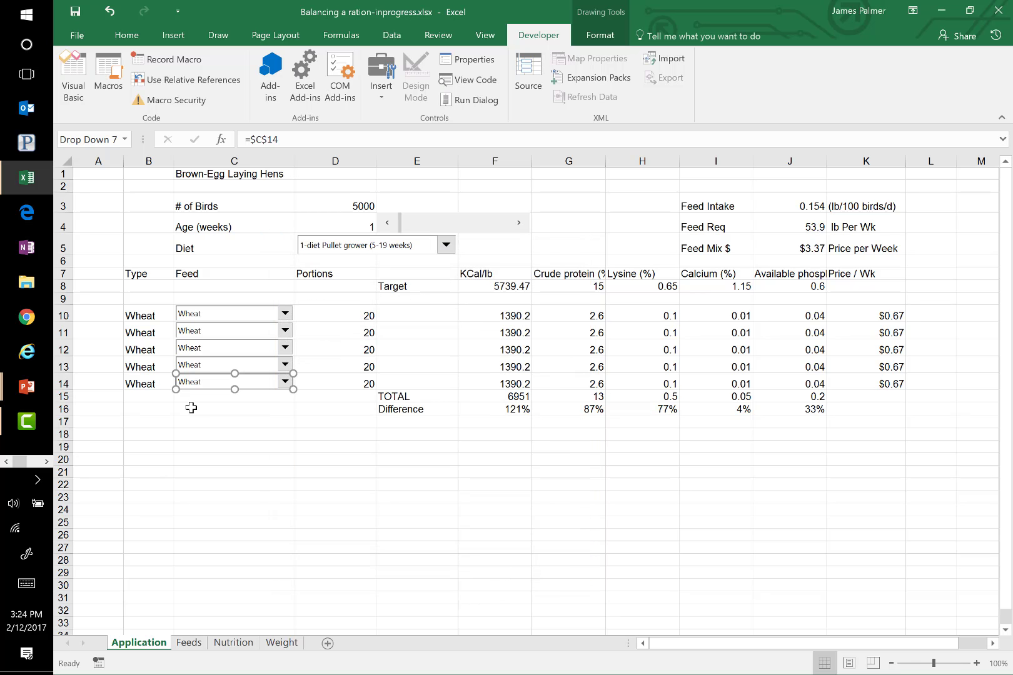
Choose Triticale, Barley, Rye and Oats in the feed combo boxes over C10, C11, C12 and C13 respectively
click(285, 313)
click(256, 372)
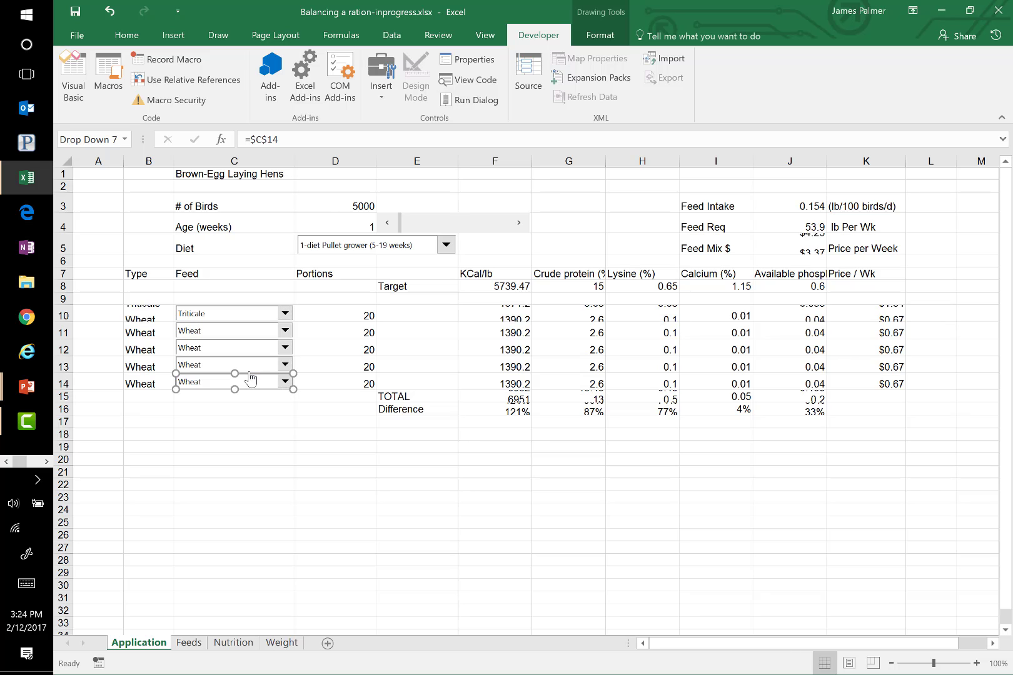
click(285, 336)
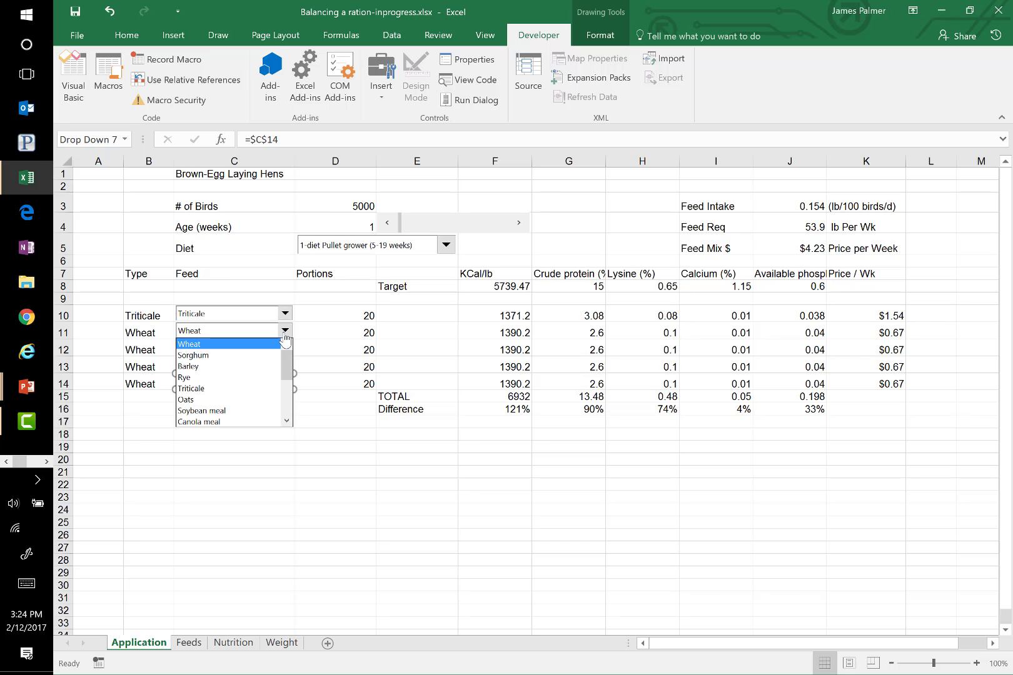
click(262, 364)
click(285, 347)
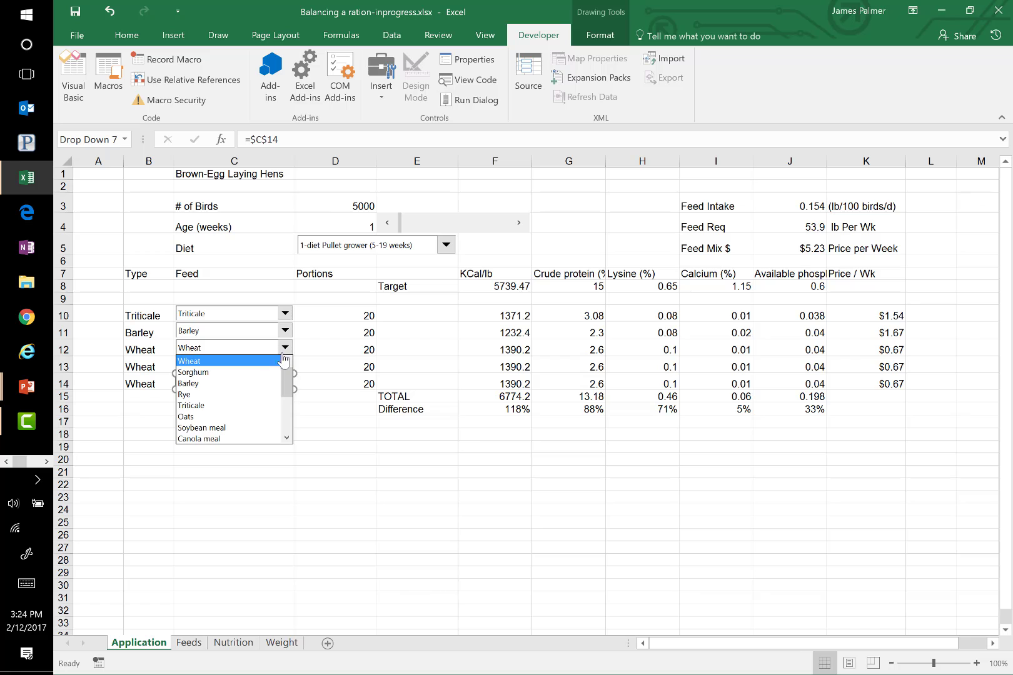
click(250, 387)
click(285, 365)
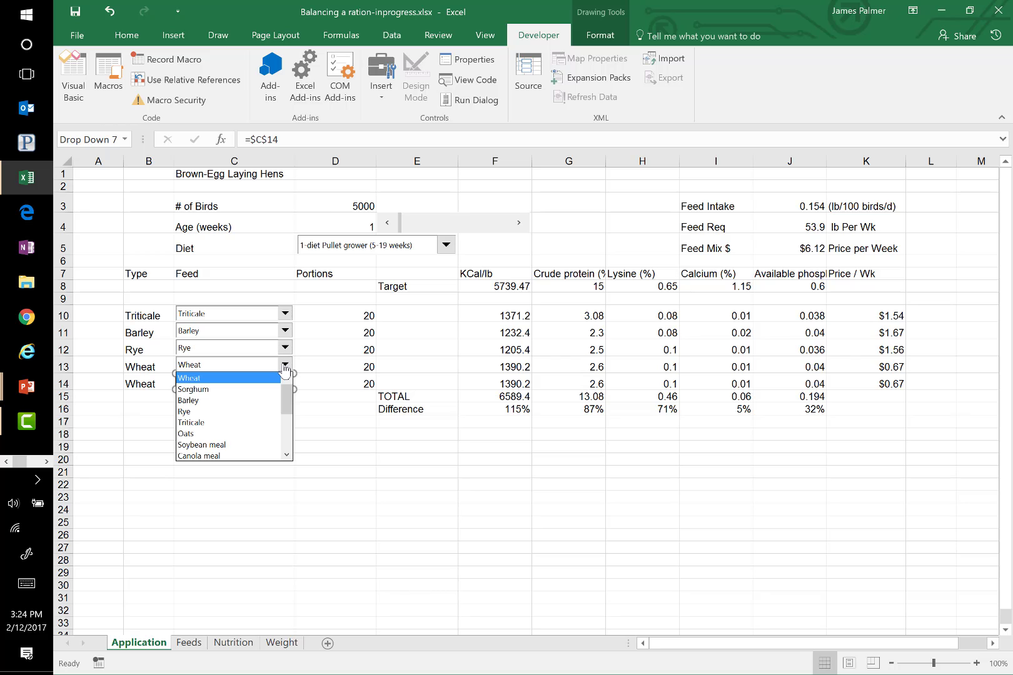
click(241, 434)
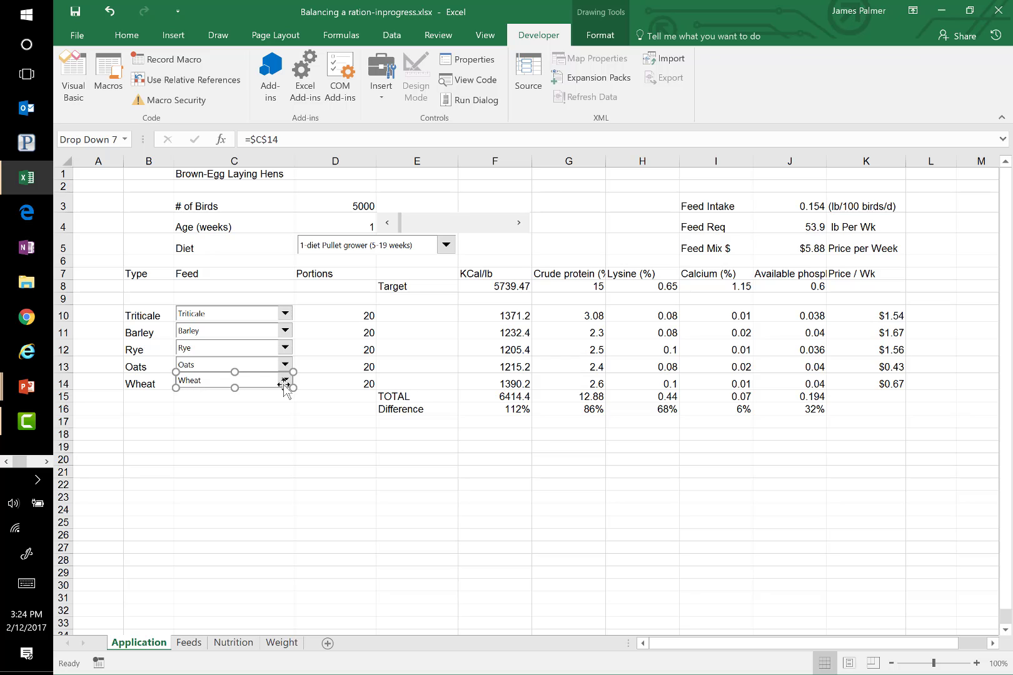
Deselect the feed combo box over C14 and choose Soybean meal in it
drag(284, 386, 286, 387)
click(271, 443)
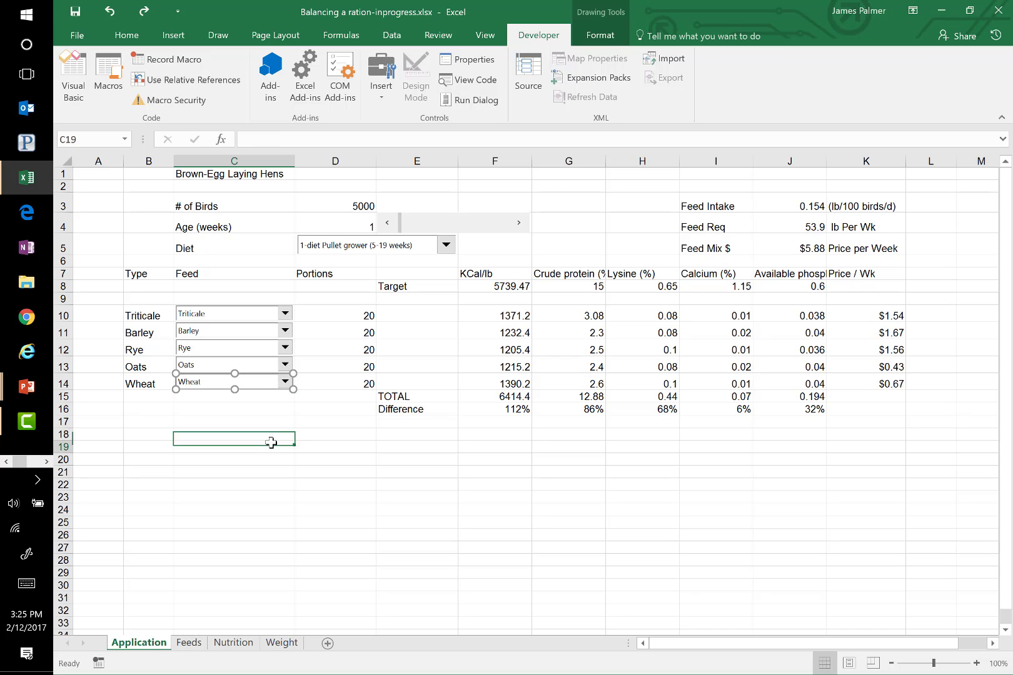
click(285, 381)
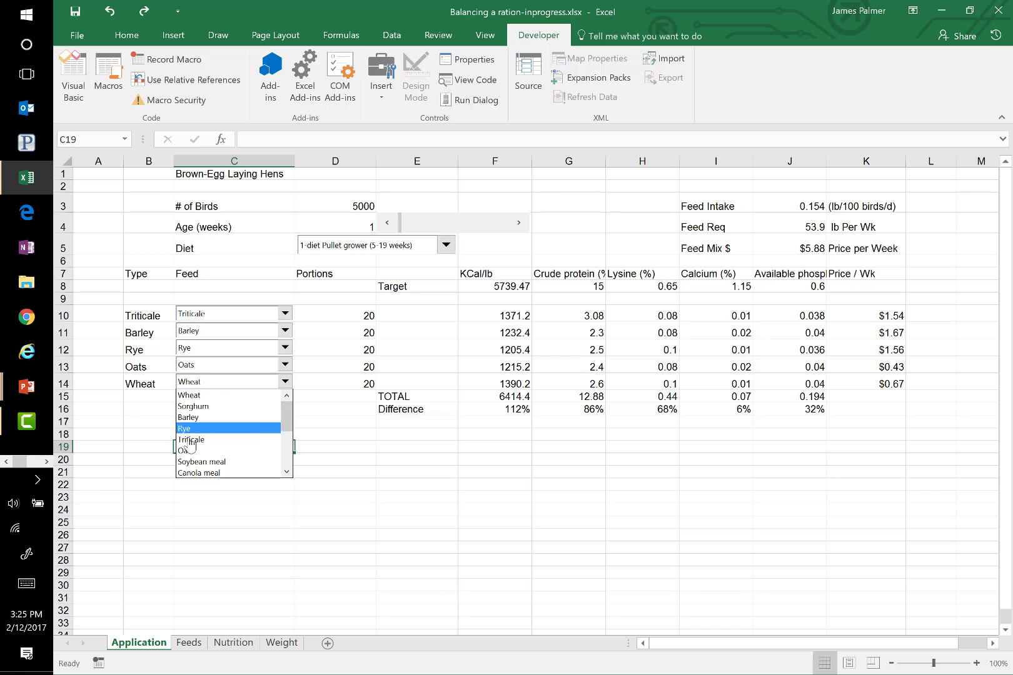
click(191, 462)
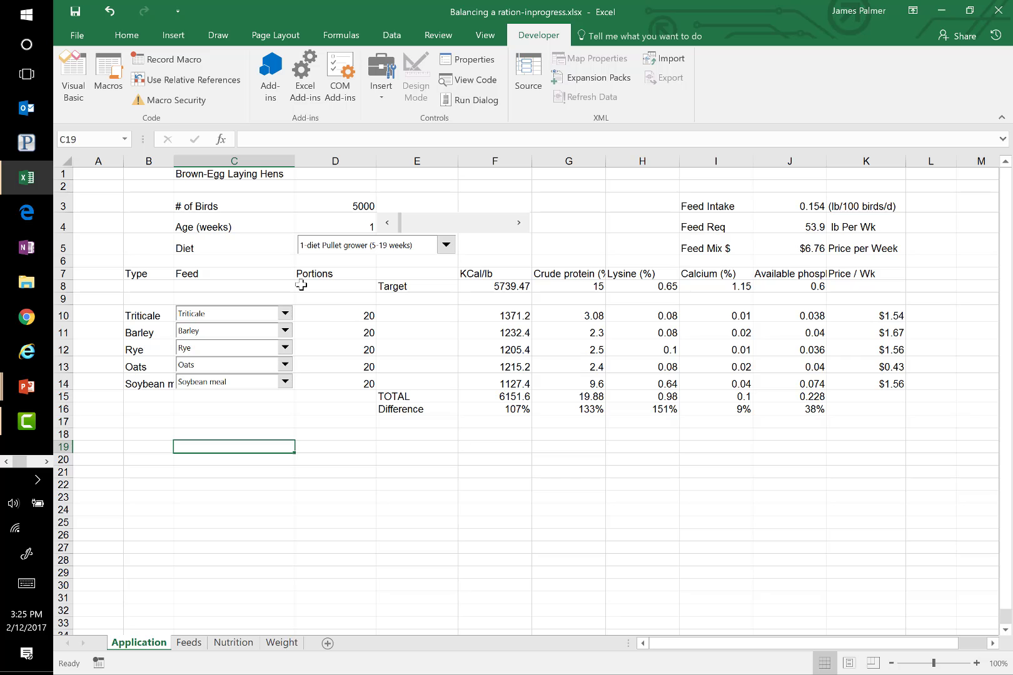
Switch to the PowerPoint slideshow, read the Test them out and A couple more now… slides, and return to the Excel worksheet
key(alt+Tab)
key(alt+Tab)
key(alt+Tab)
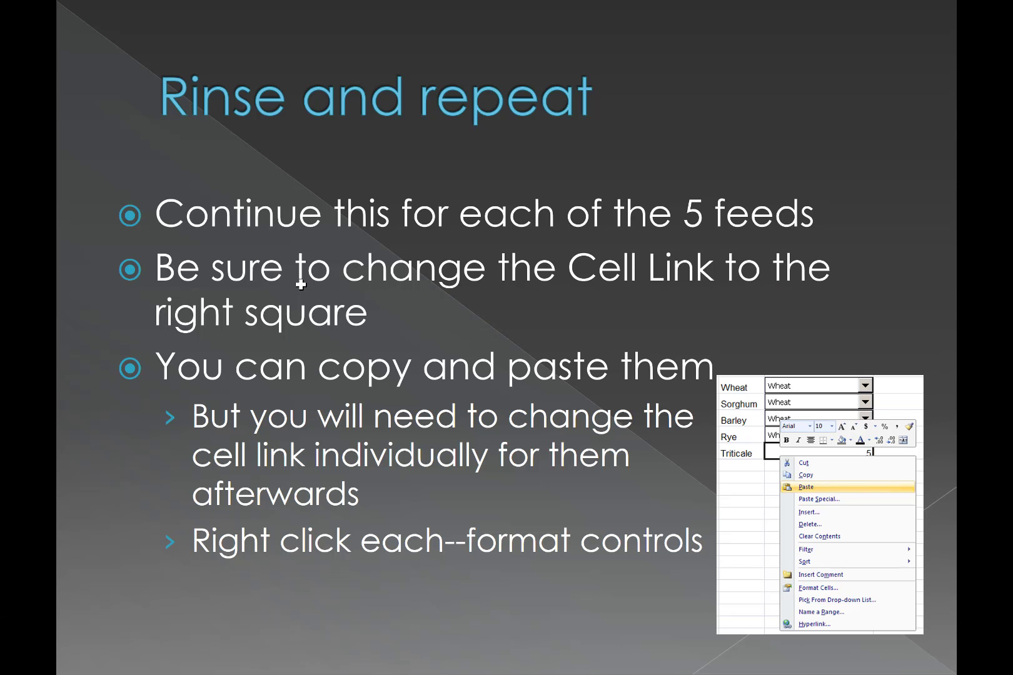
key(Right)
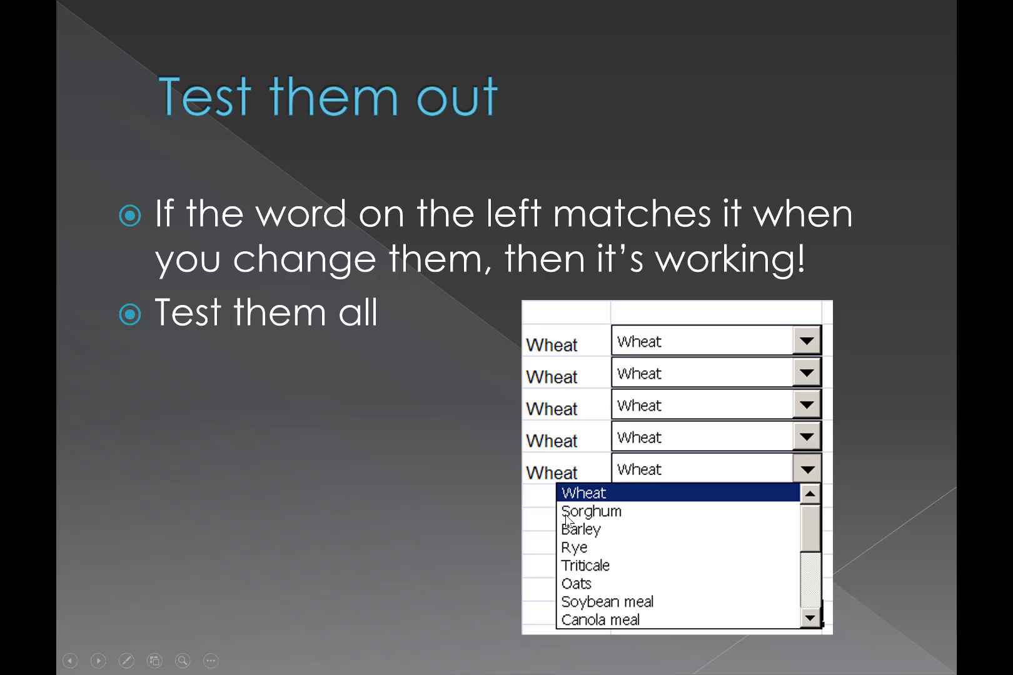
click(507, 492)
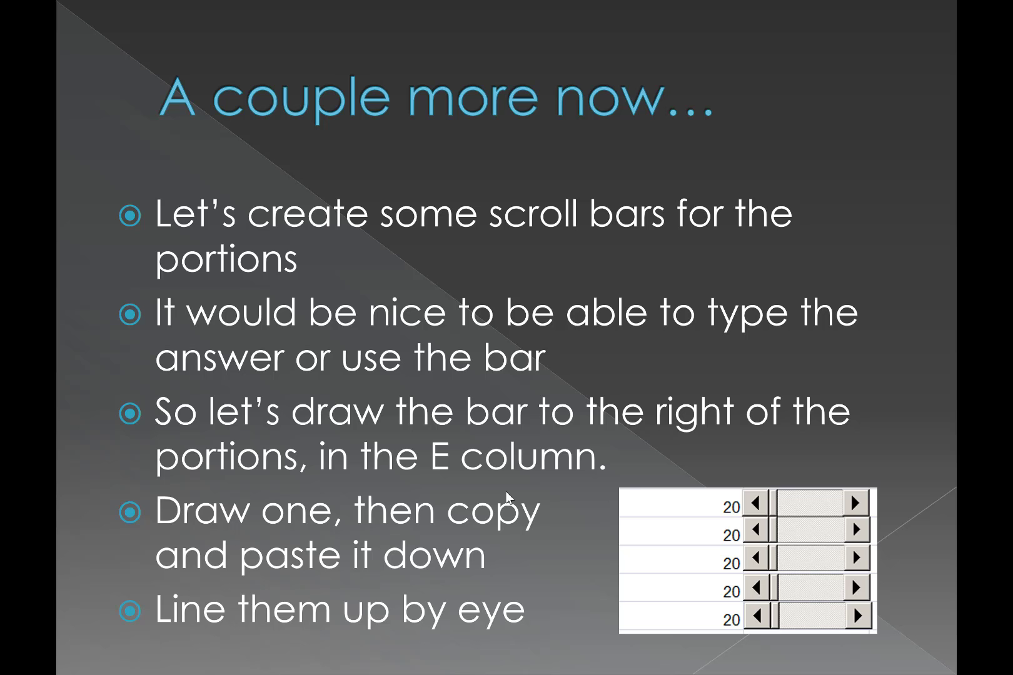
key(alt+Tab)
key(alt+Tab)
key(alt+Tab)
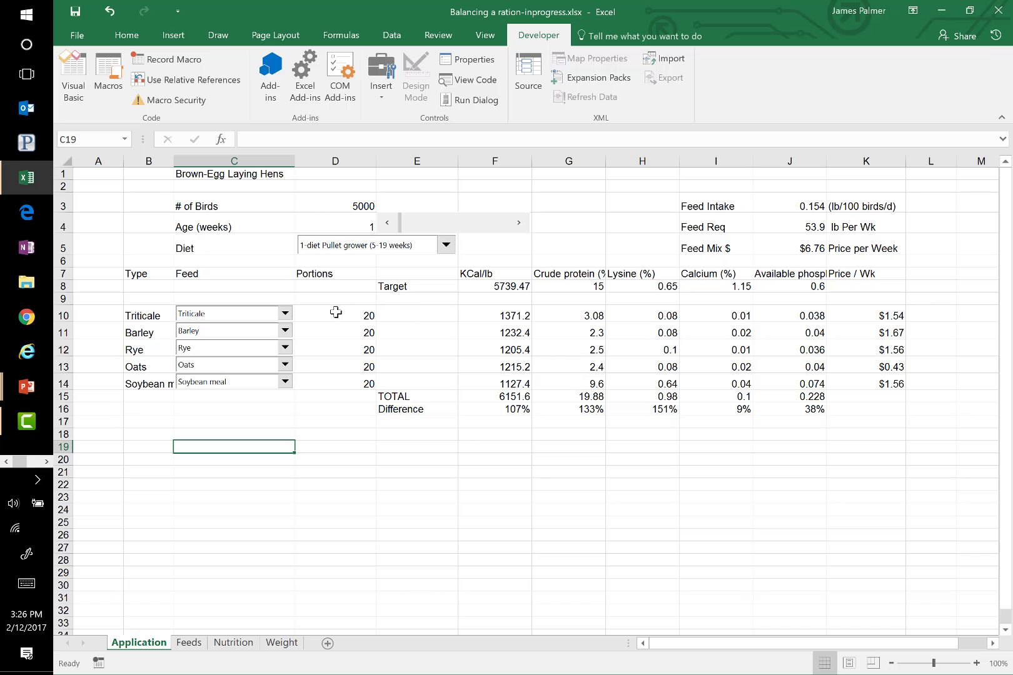
Insert a form-control scroll bar sized to fit over cell E10, beside the Triticale portion
click(336, 312)
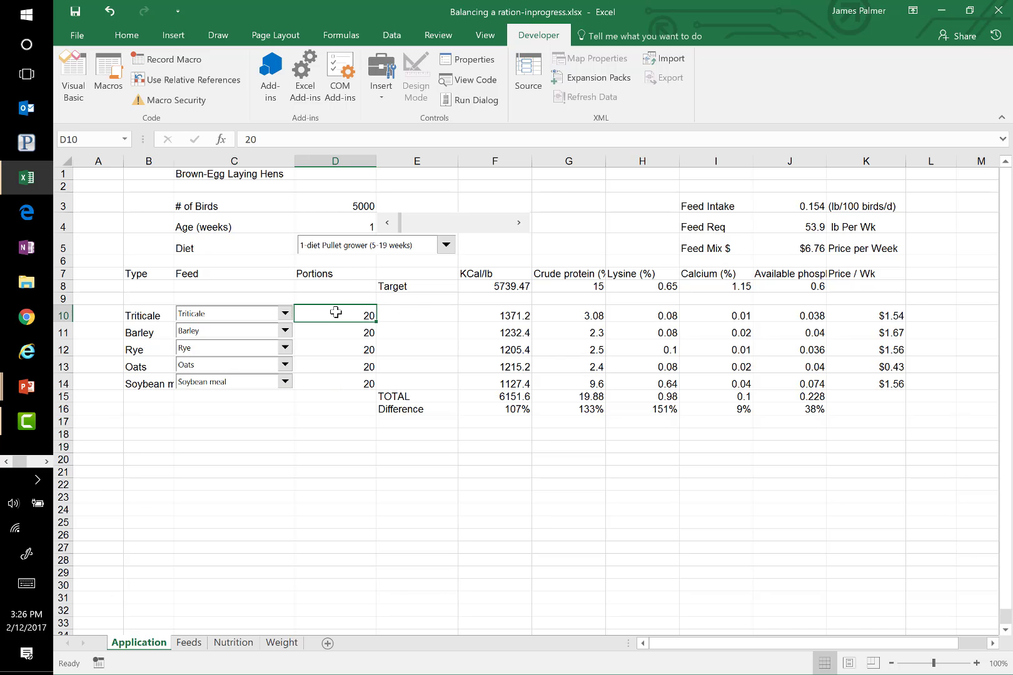
click(400, 314)
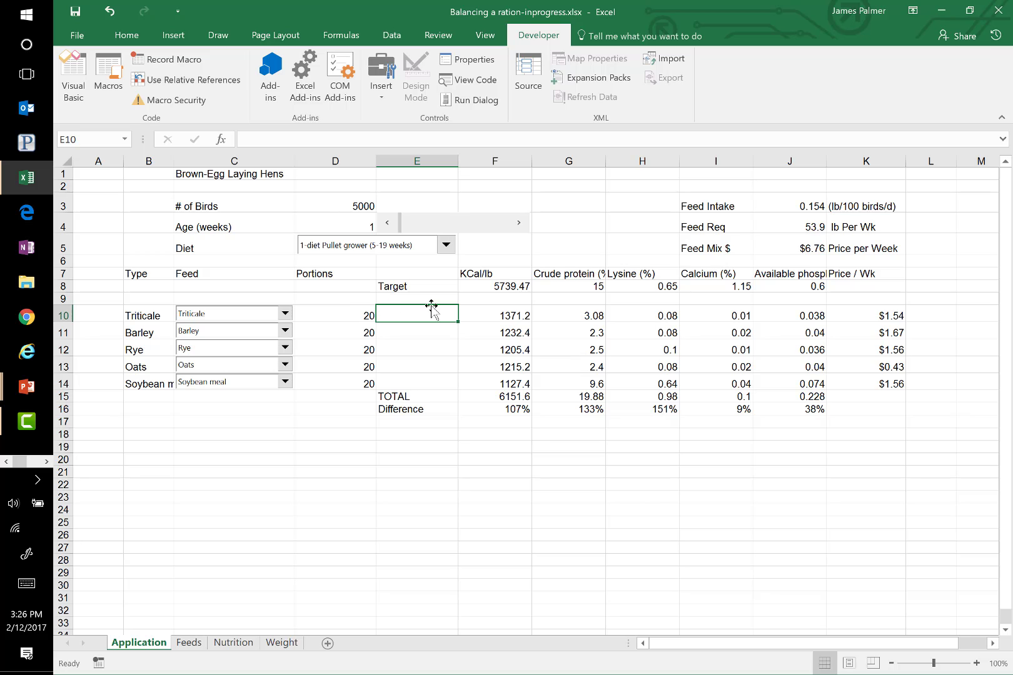
click(381, 84)
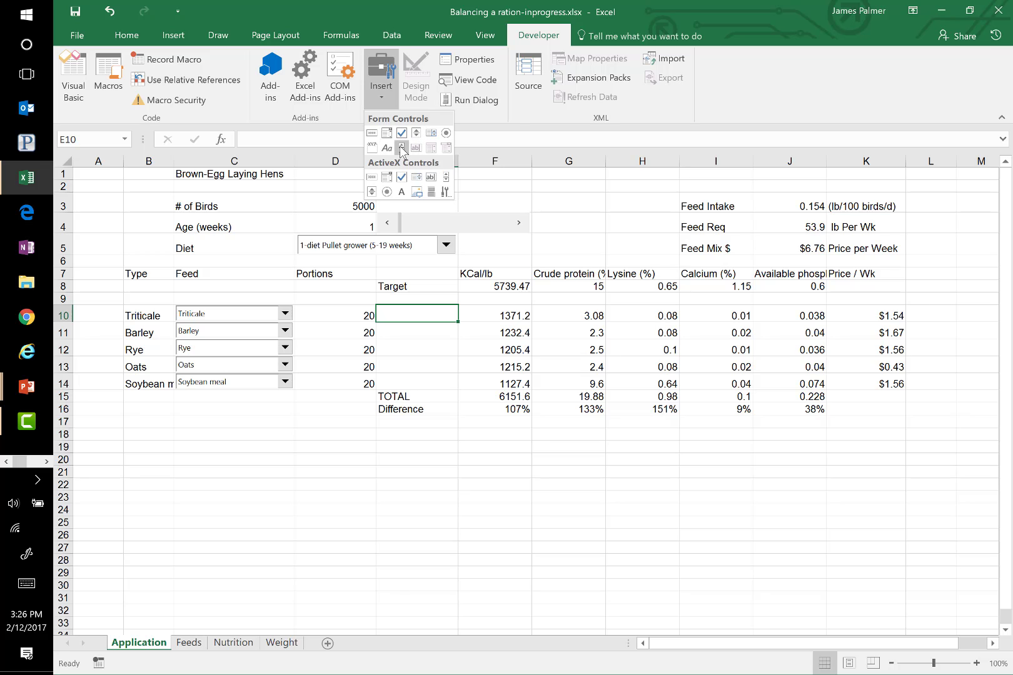
click(402, 151)
mouse_move(377, 306)
mouse_down()
mouse_move(456, 306)
mouse_move(458, 318)
mouse_move(422, 323)
mouse_up()
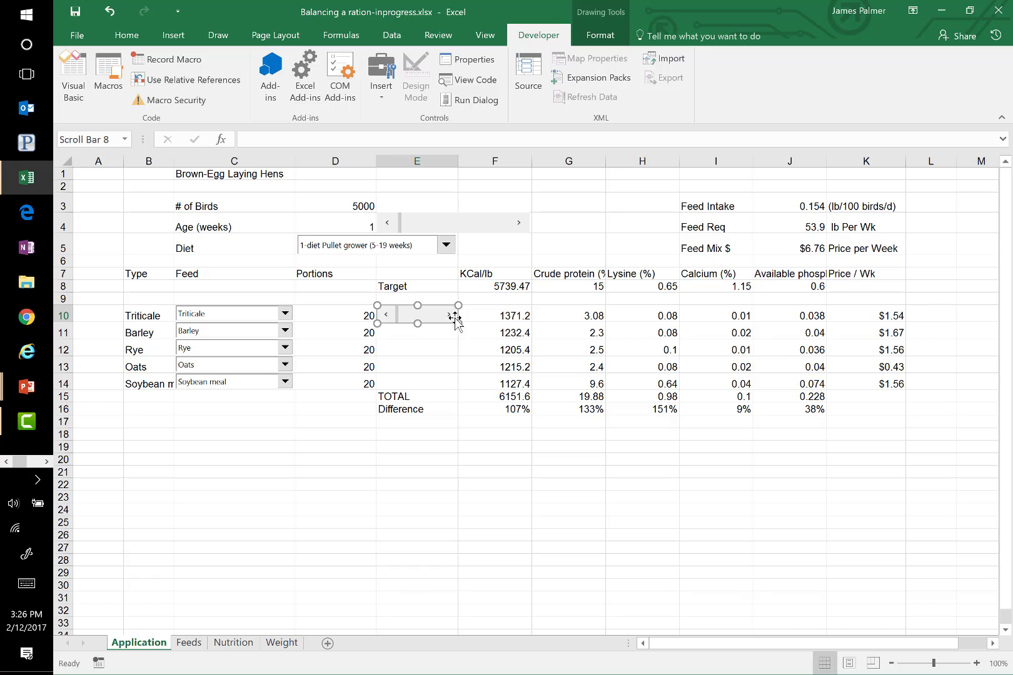
Set the E10 scroll bar's current value to 20 and link it to cell $D$10
right_click(408, 312)
click(437, 434)
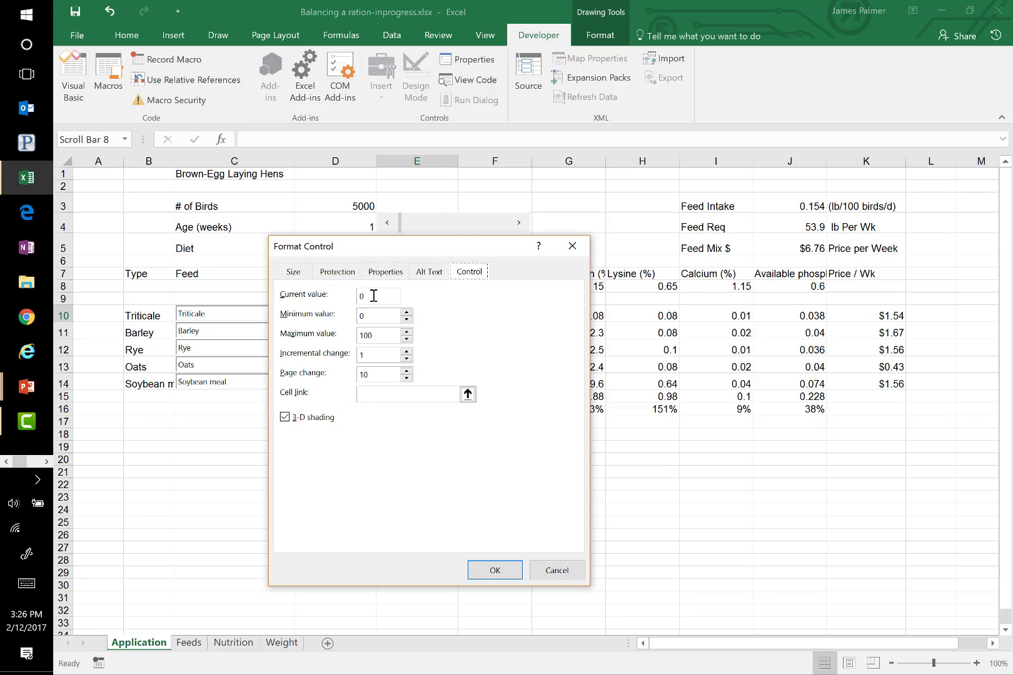
drag(373, 293, 343, 293)
click(365, 392)
drag(407, 252, 689, 250)
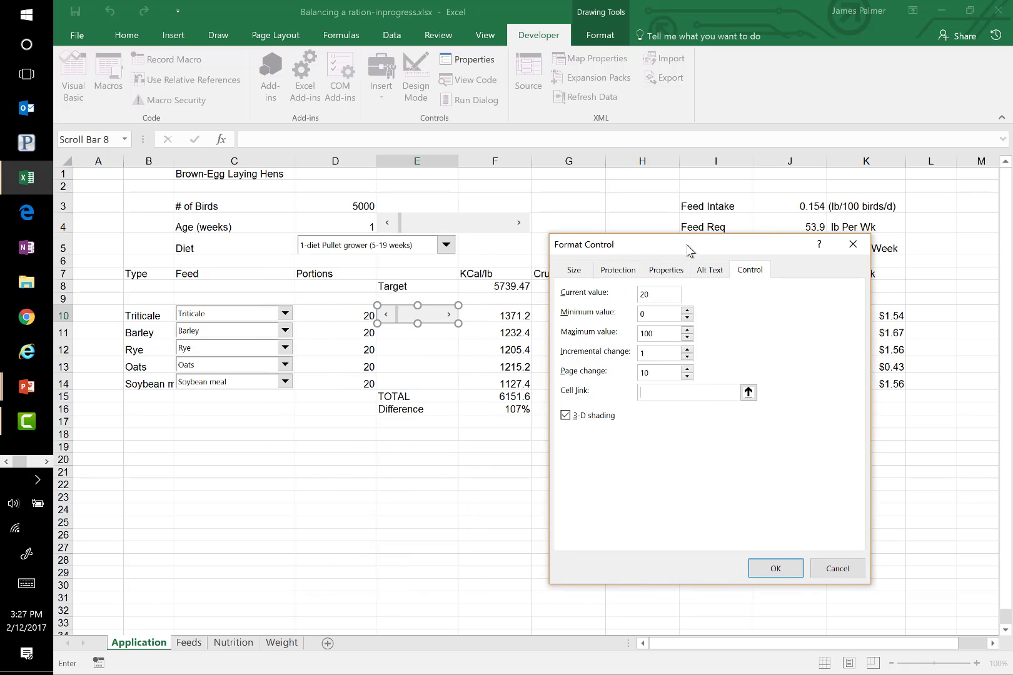
click(339, 315)
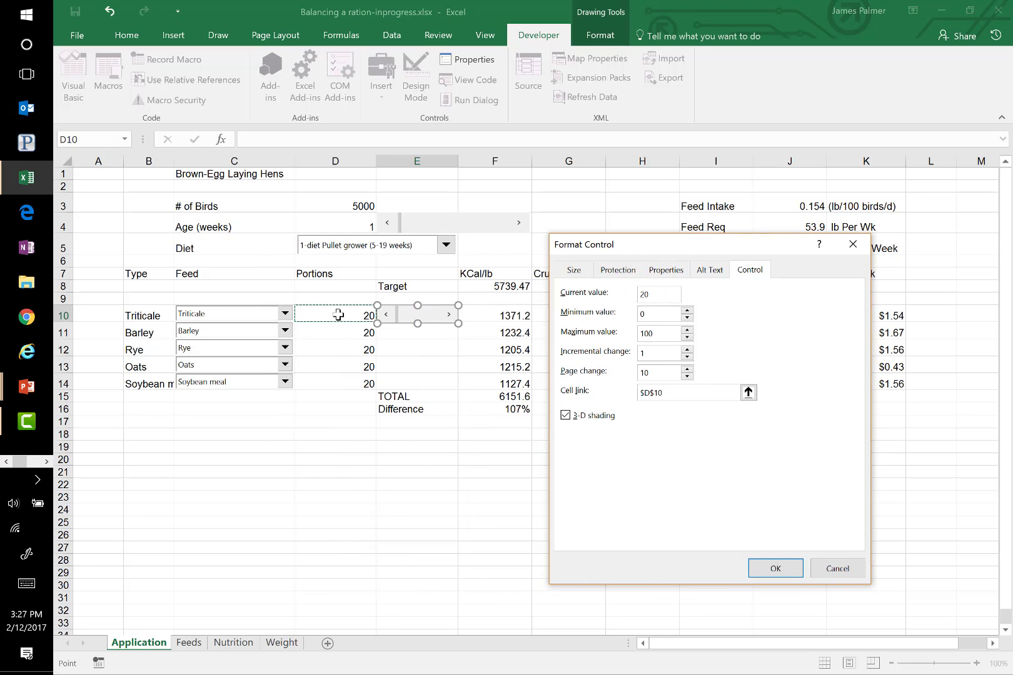
click(777, 571)
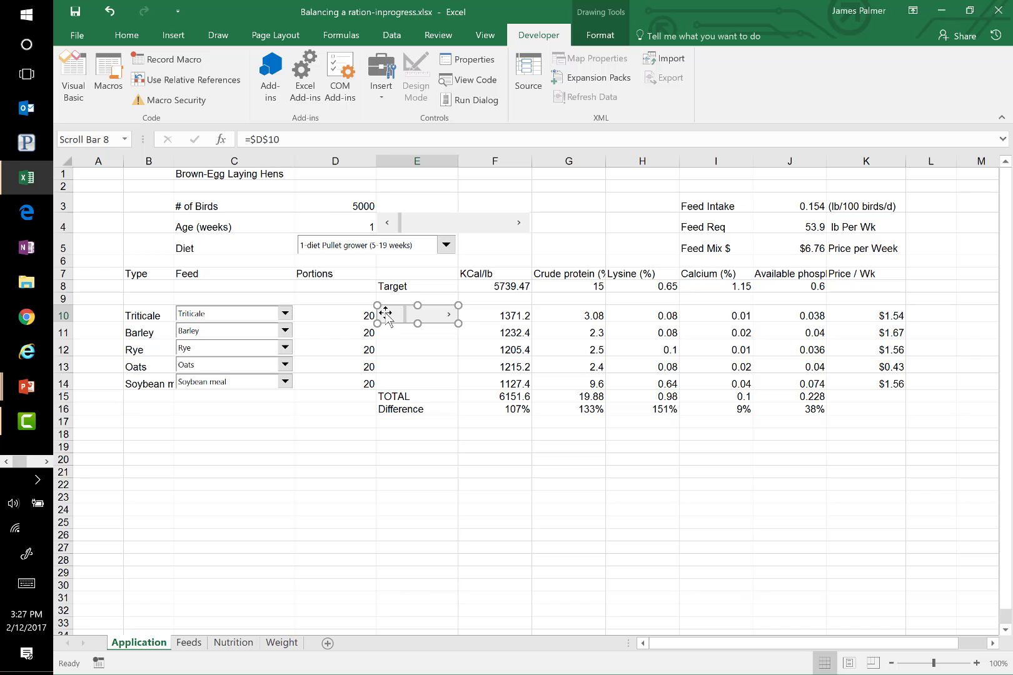
Test the E10 scroll bar by lowering the Triticale portion to 19 and raising it back to 20
click(414, 362)
click(384, 322)
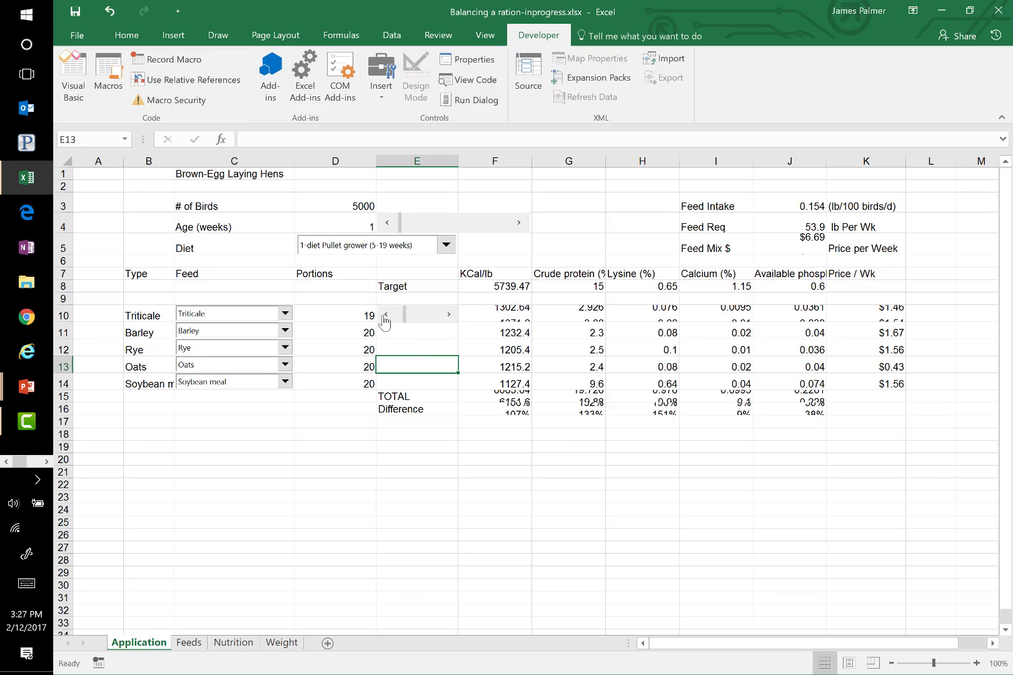
click(444, 322)
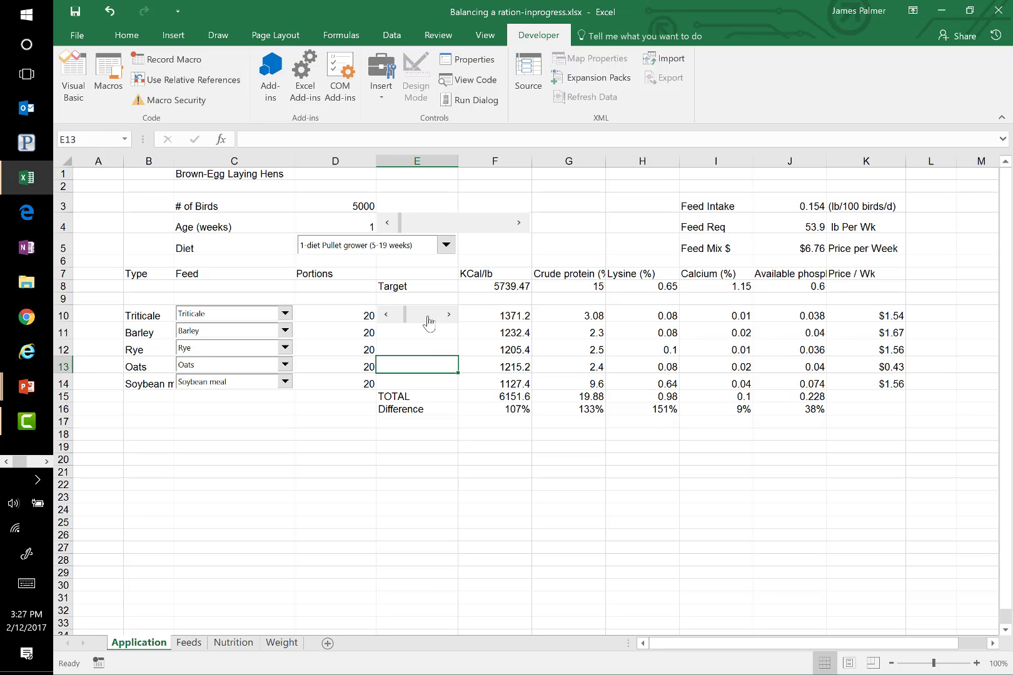
Copy the E10 scroll bar and paste it over E11 and again over E10
right_click(427, 321)
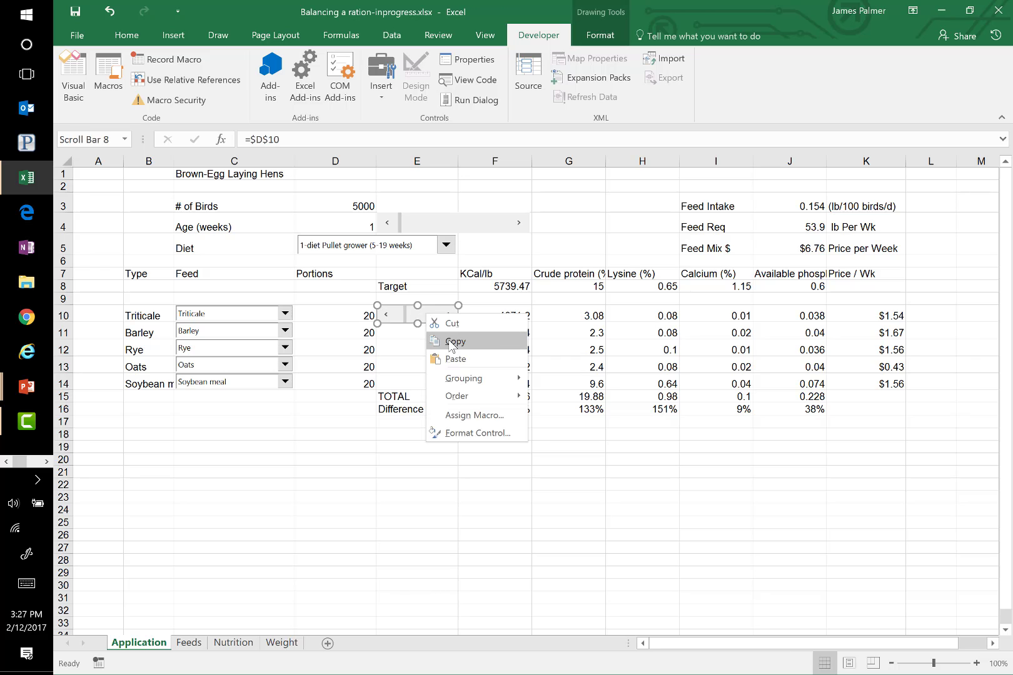
click(450, 340)
click(409, 330)
key(ctrl+v)
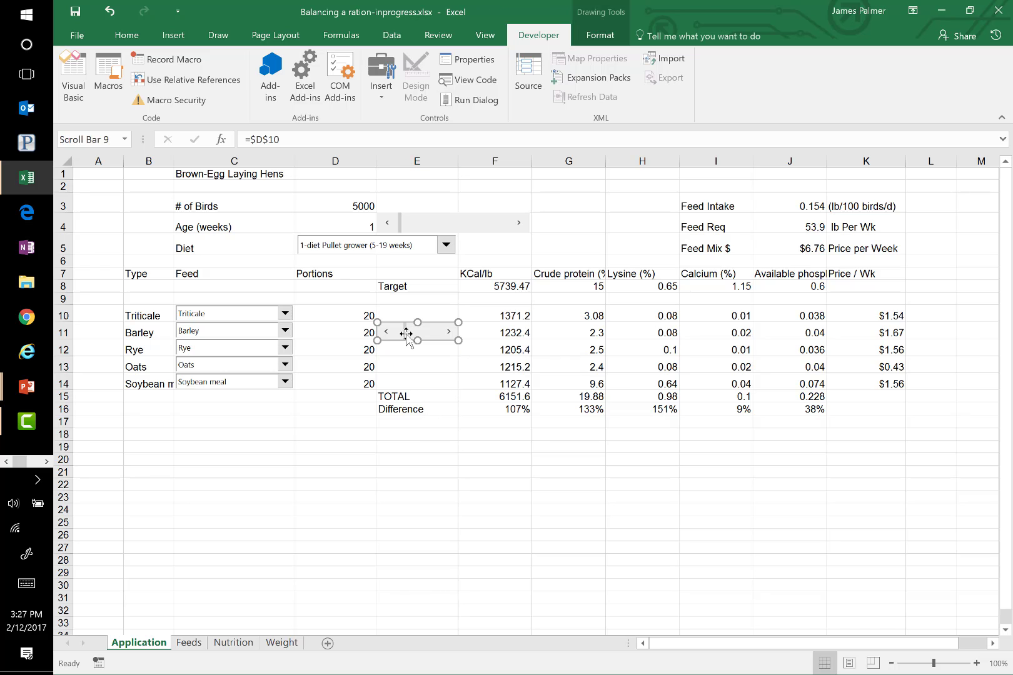
click(391, 342)
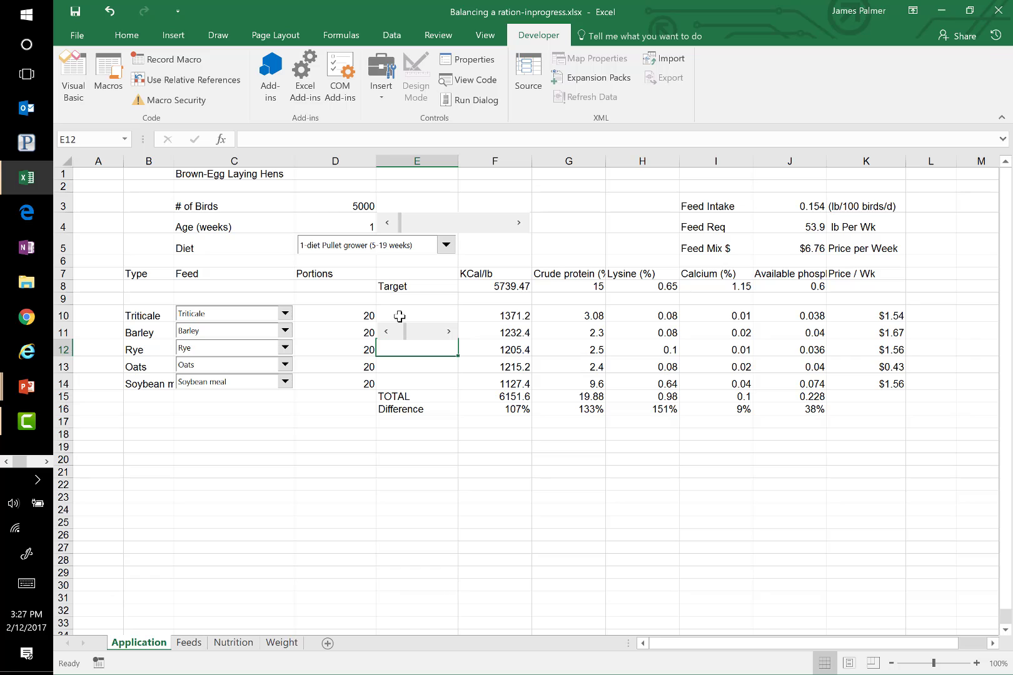
click(399, 317)
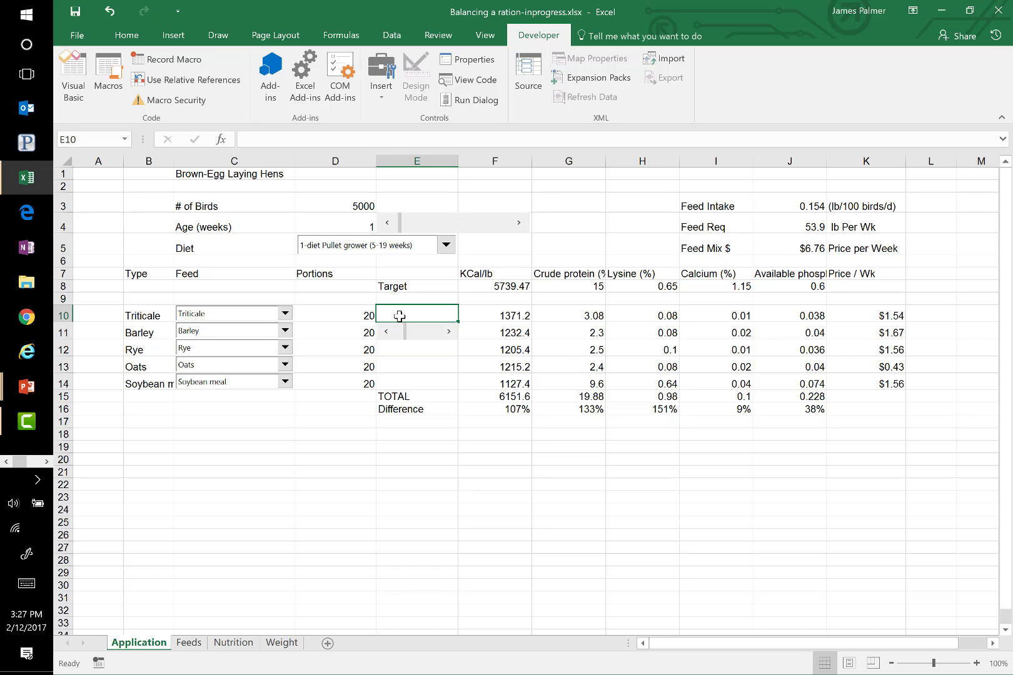
key(ctrl+v)
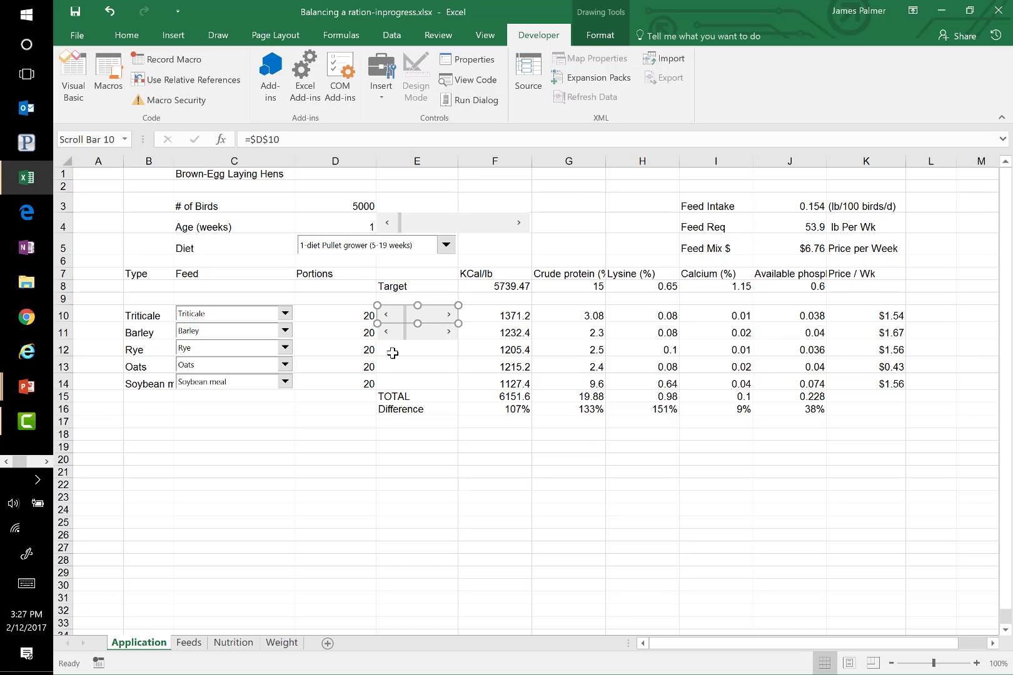
Paste further copies of the portion scroll bar over E12, E13 and E14, and deselect the last one
click(393, 353)
key(ctrl+v)
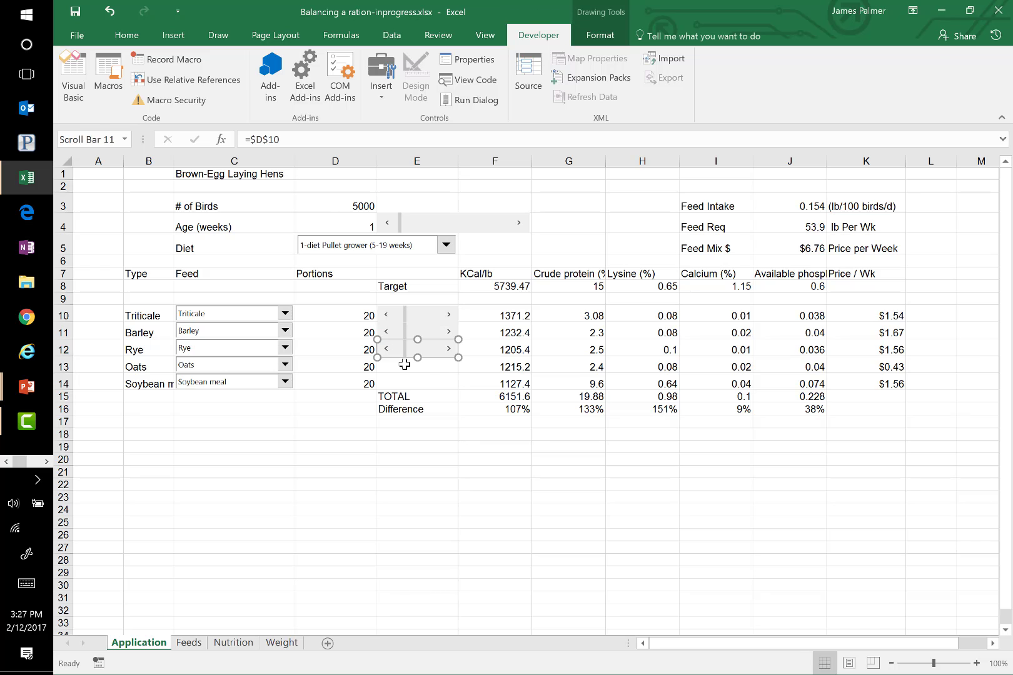
click(406, 369)
key(ctrl+v)
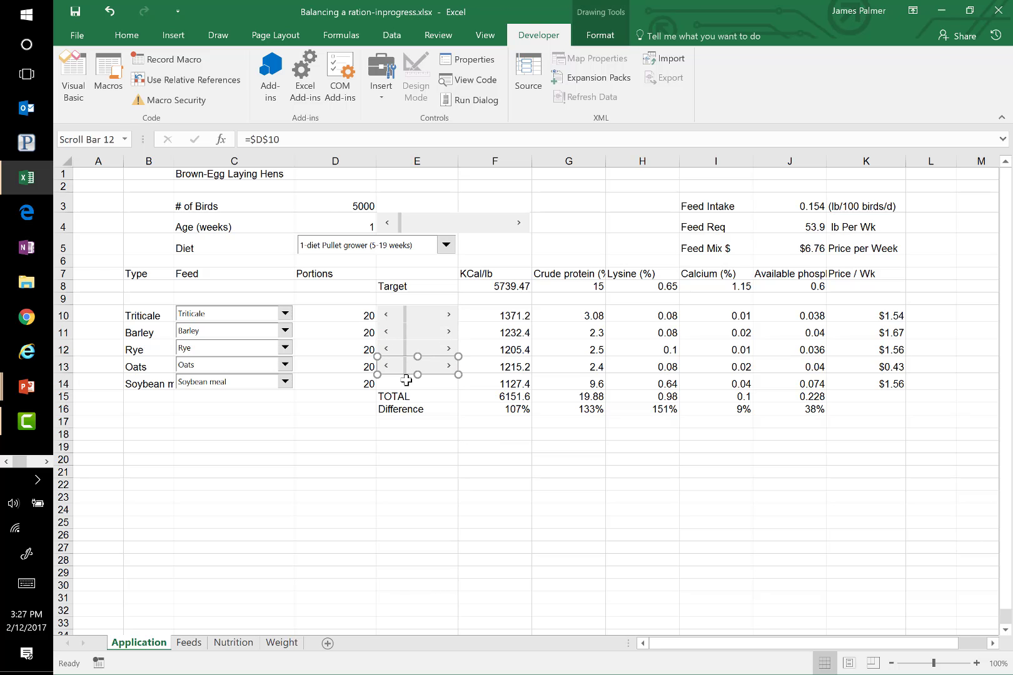
click(405, 384)
key(ctrl+v)
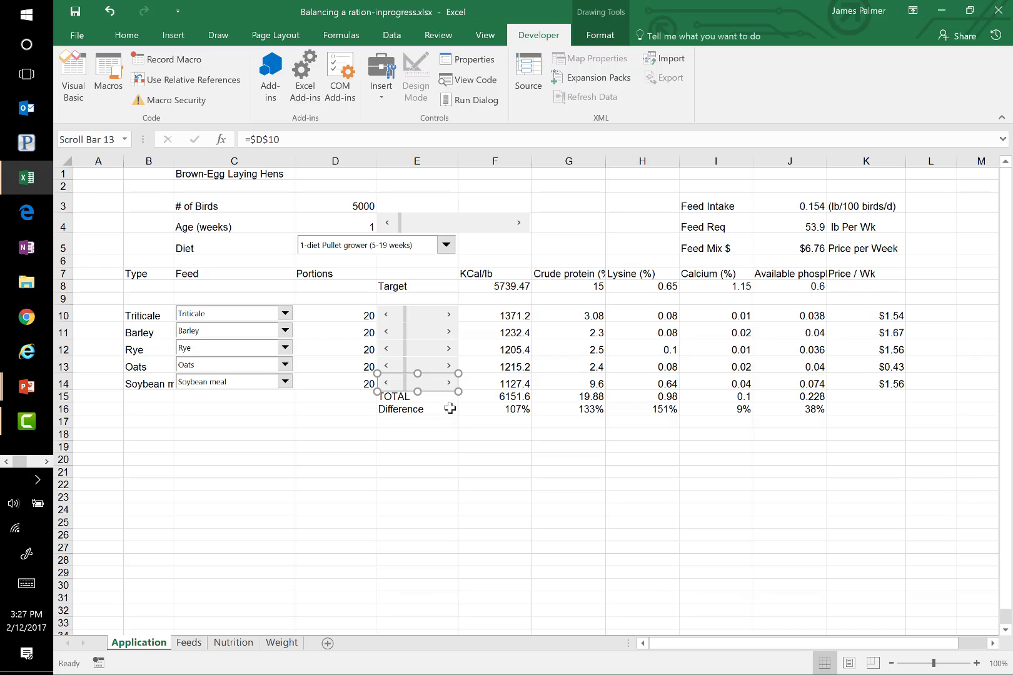
click(419, 422)
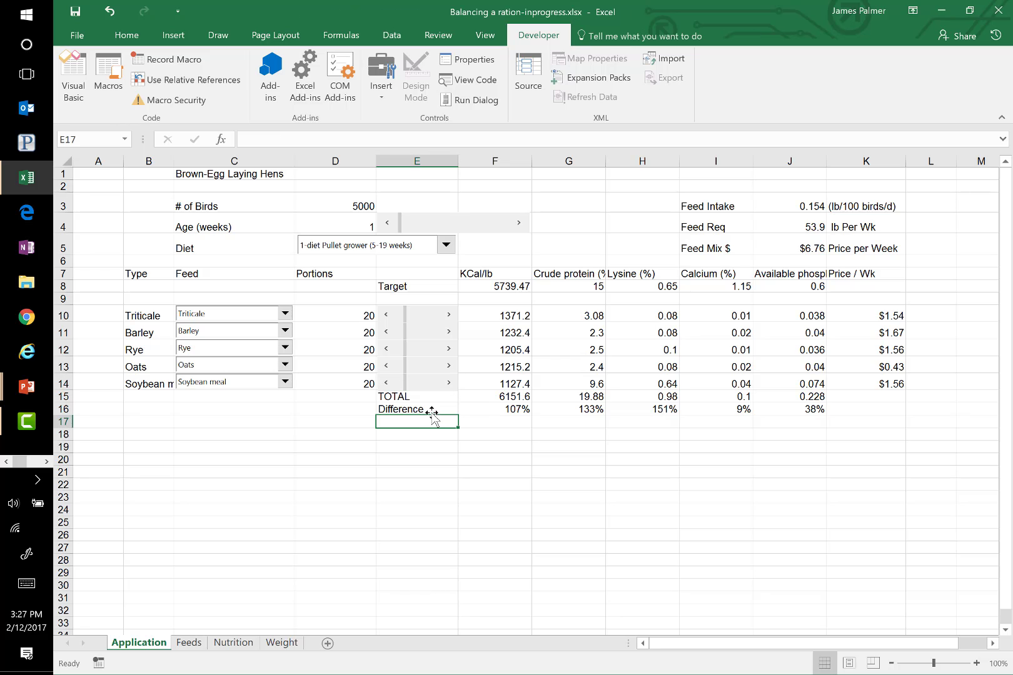
Change the cell link of the scroll bar over E11 to $D$11
right_click(424, 322)
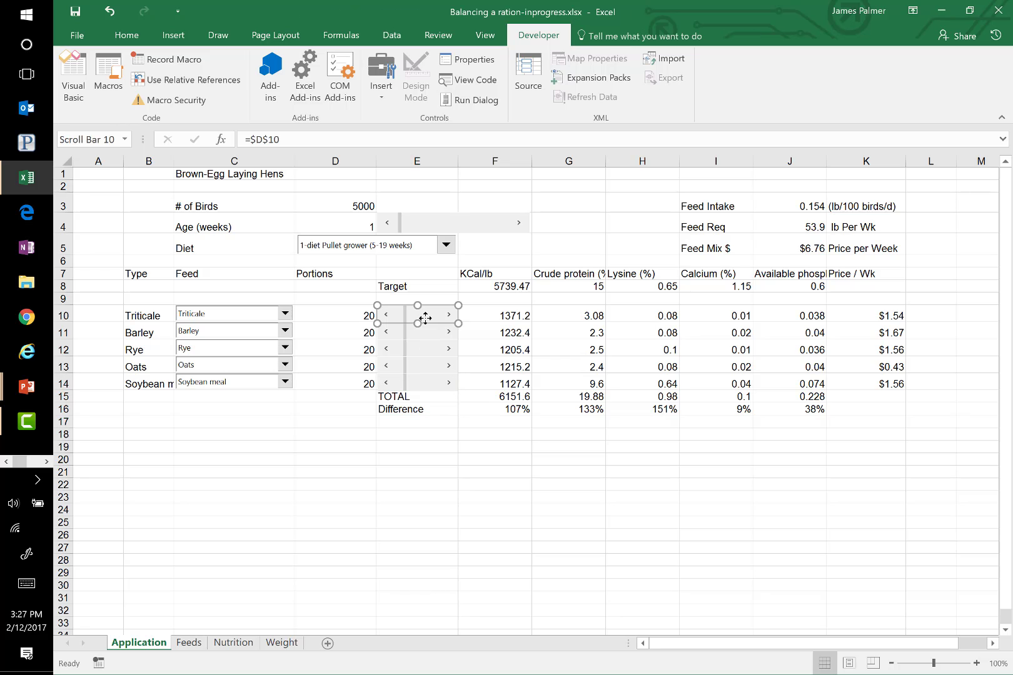
click(396, 333)
right_click(394, 327)
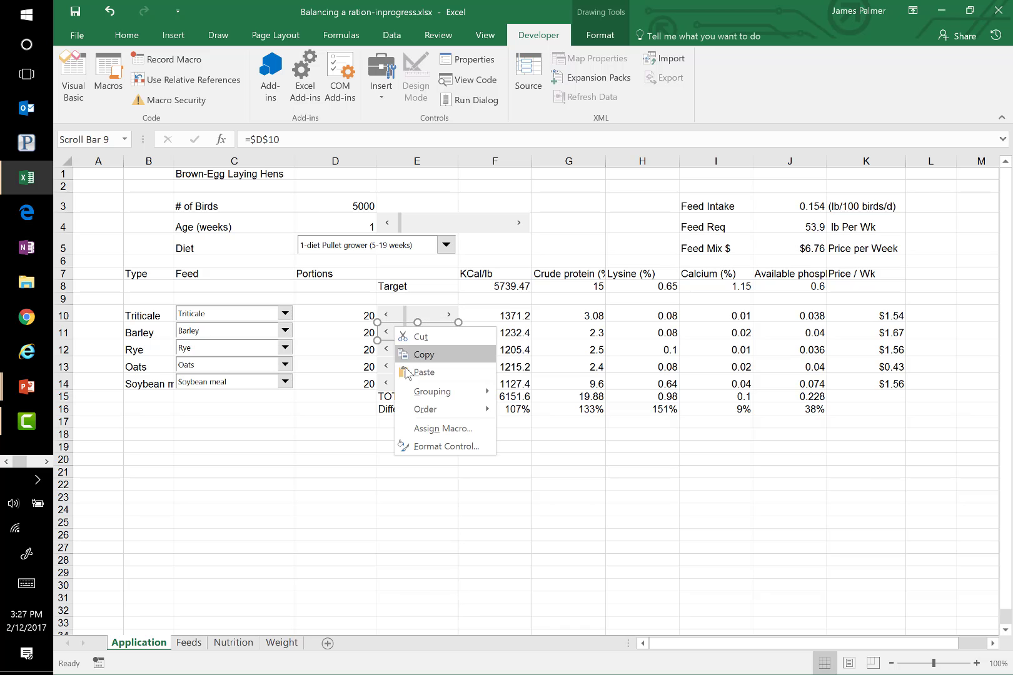
click(417, 446)
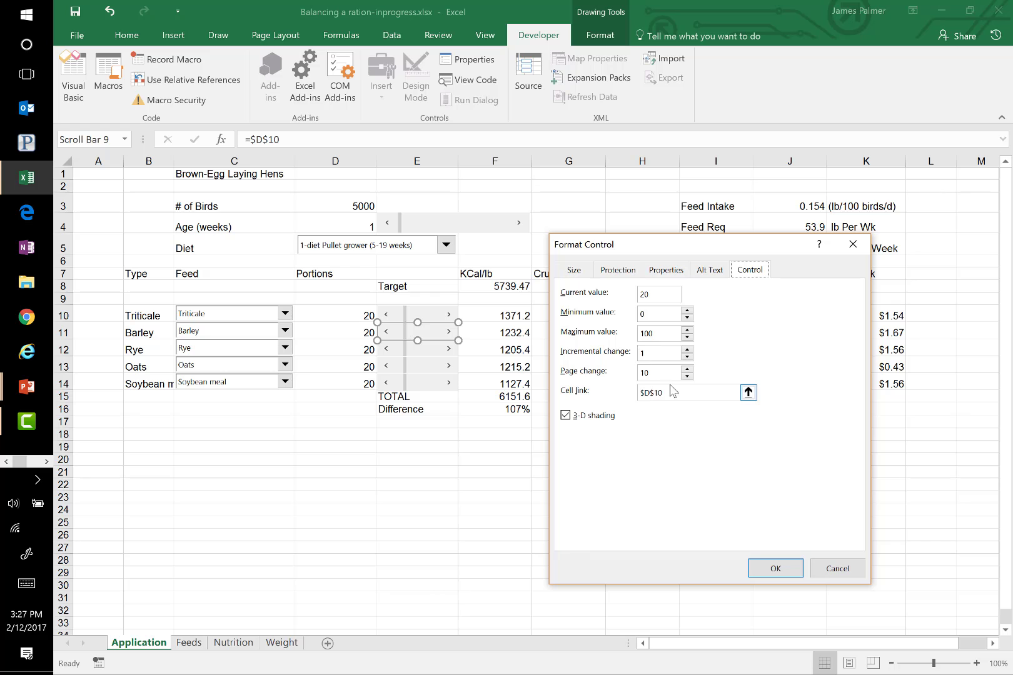
click(676, 393)
key(BackSpace)
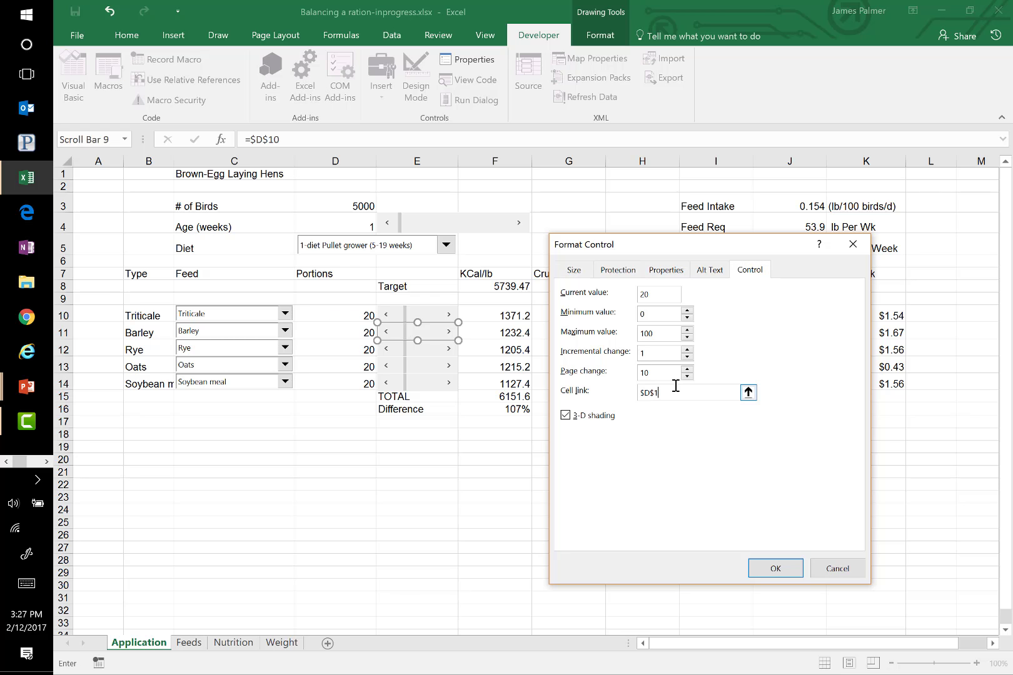
text(1)
key(Return)
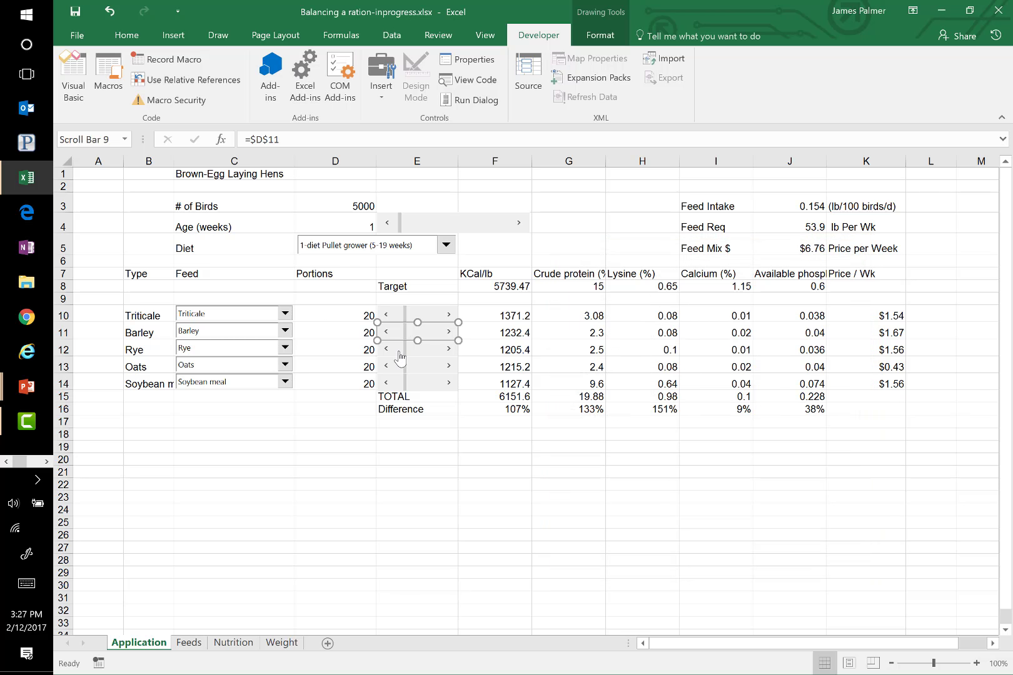
Change the cell link of the scroll bar over E12 to $D$12
right_click(401, 356)
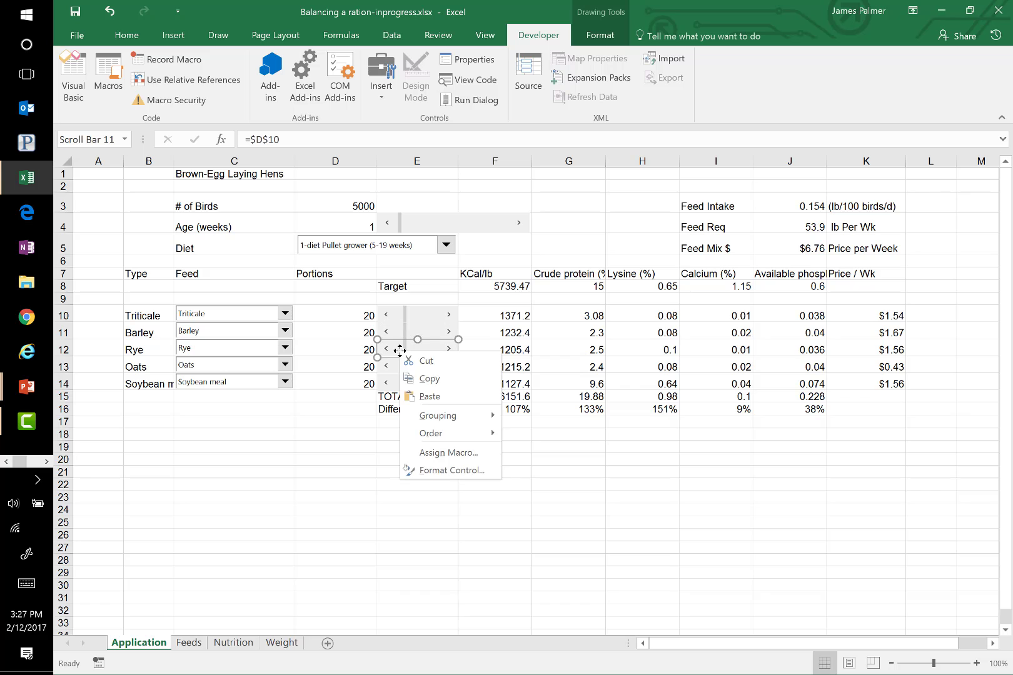
click(441, 478)
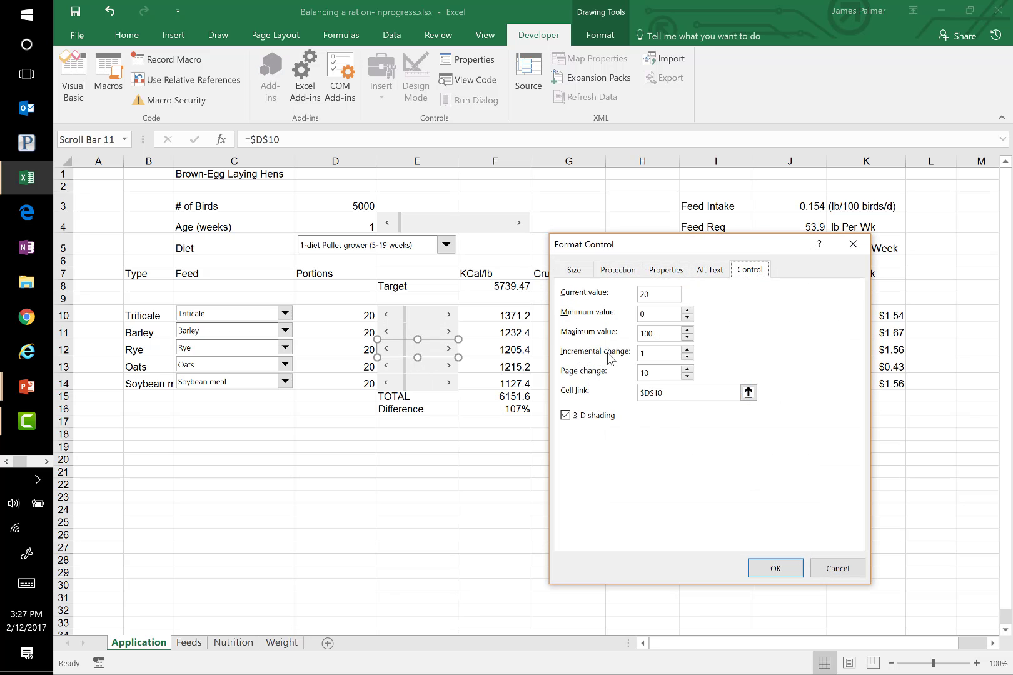
click(664, 392)
key(BackSpace)
text(2)
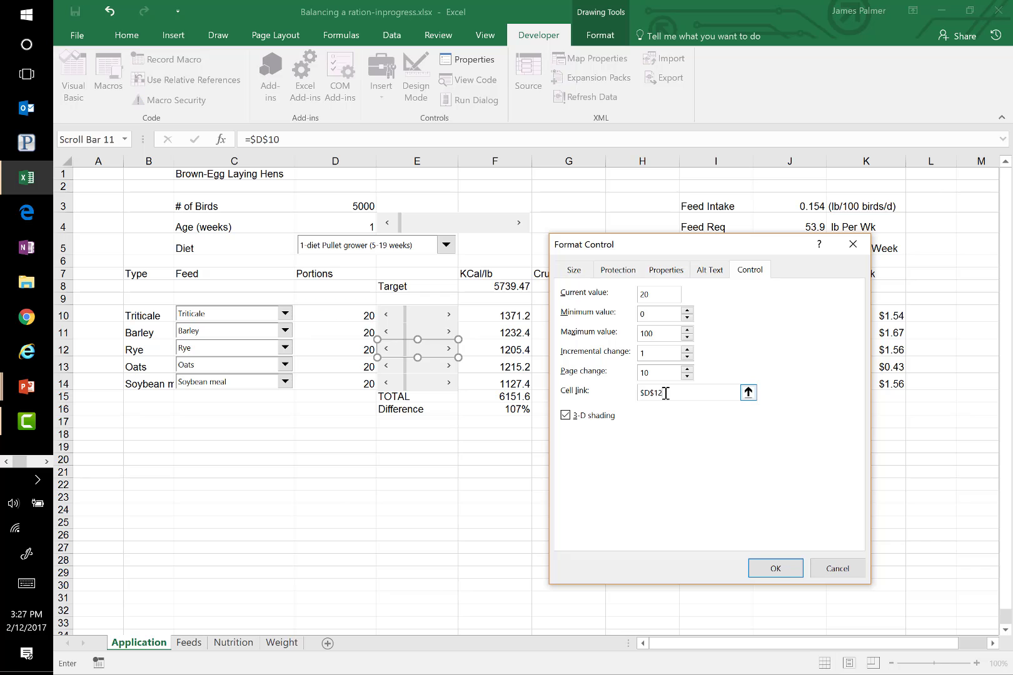
key(Return)
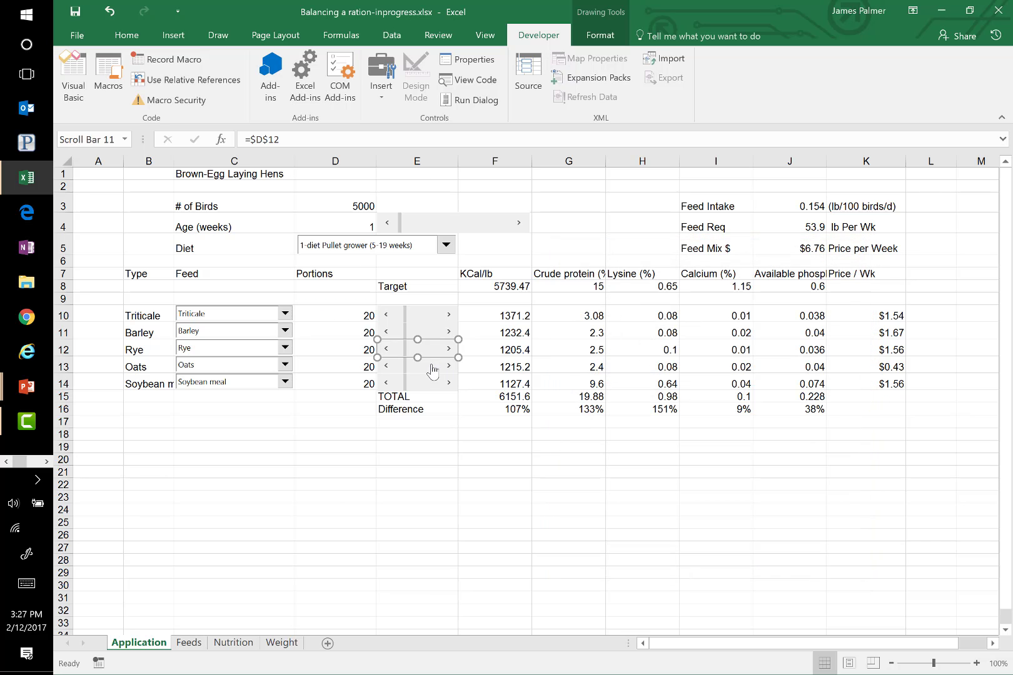
Change the cell link of the scroll bar over E13 to $D$13
right_click(432, 365)
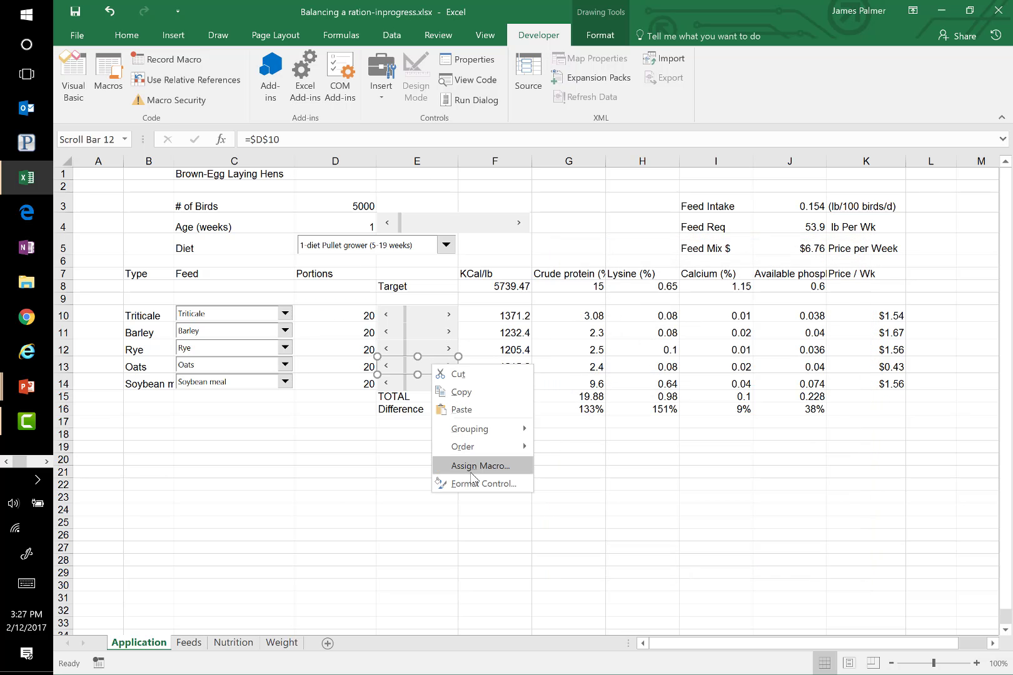
click(470, 484)
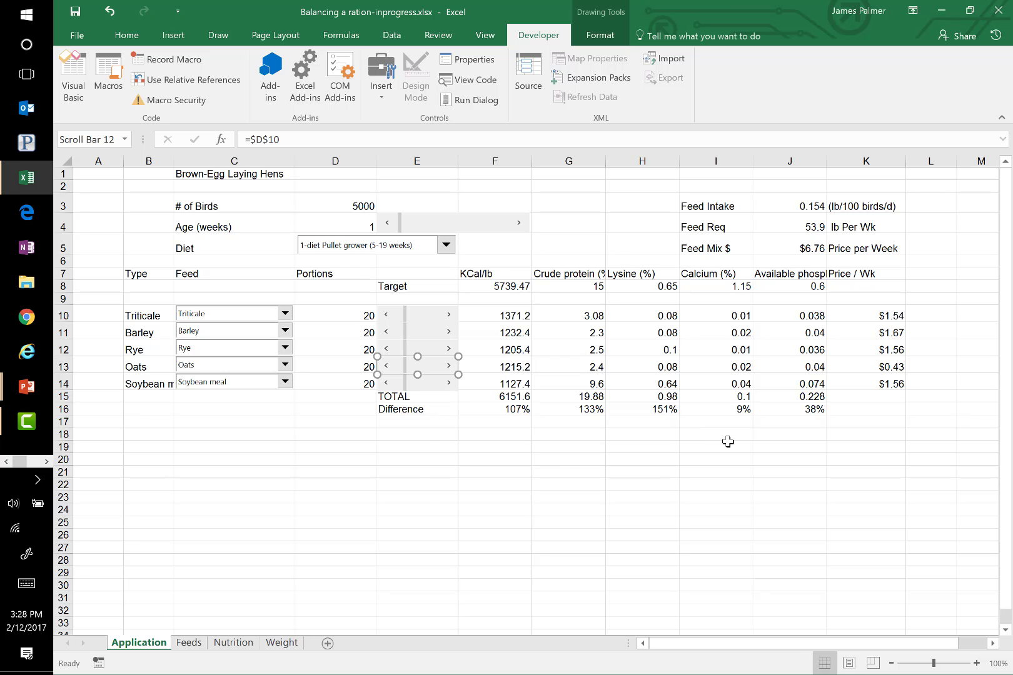
click(697, 395)
key(BackSpace)
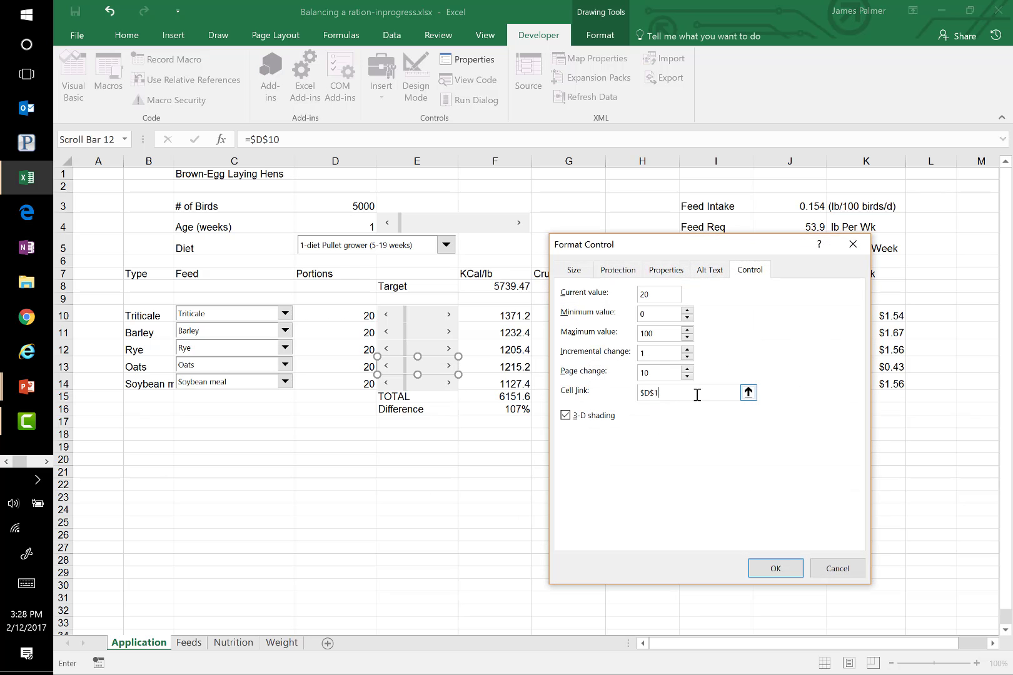
text(3)
key(Return)
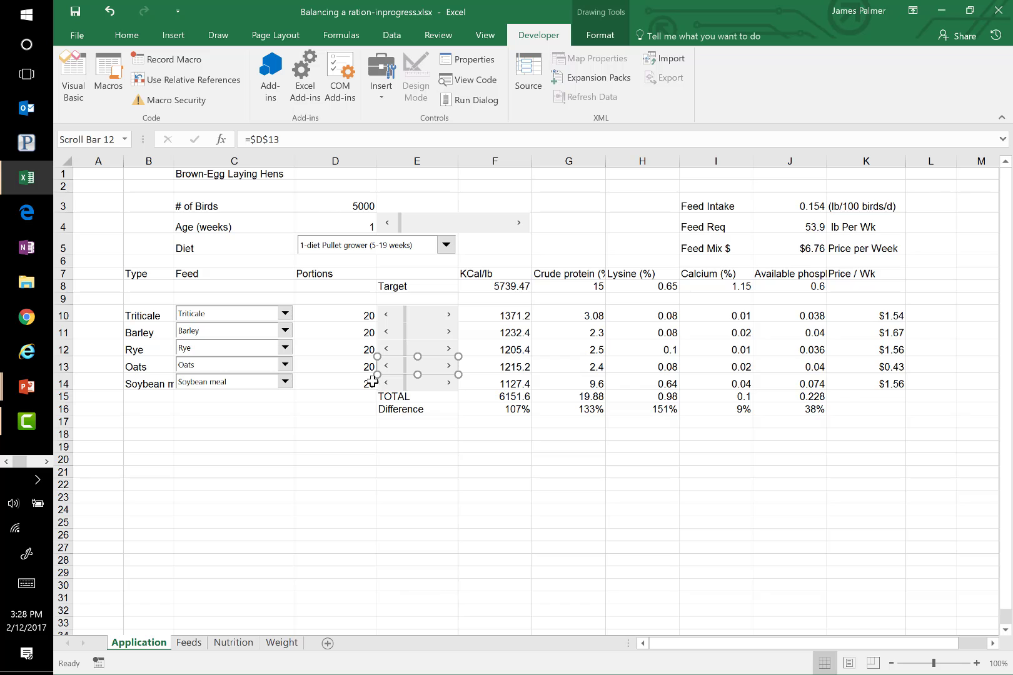
Change the cell link of the scroll bar over E14 to $D$14 and deselect the control
right_click(431, 385)
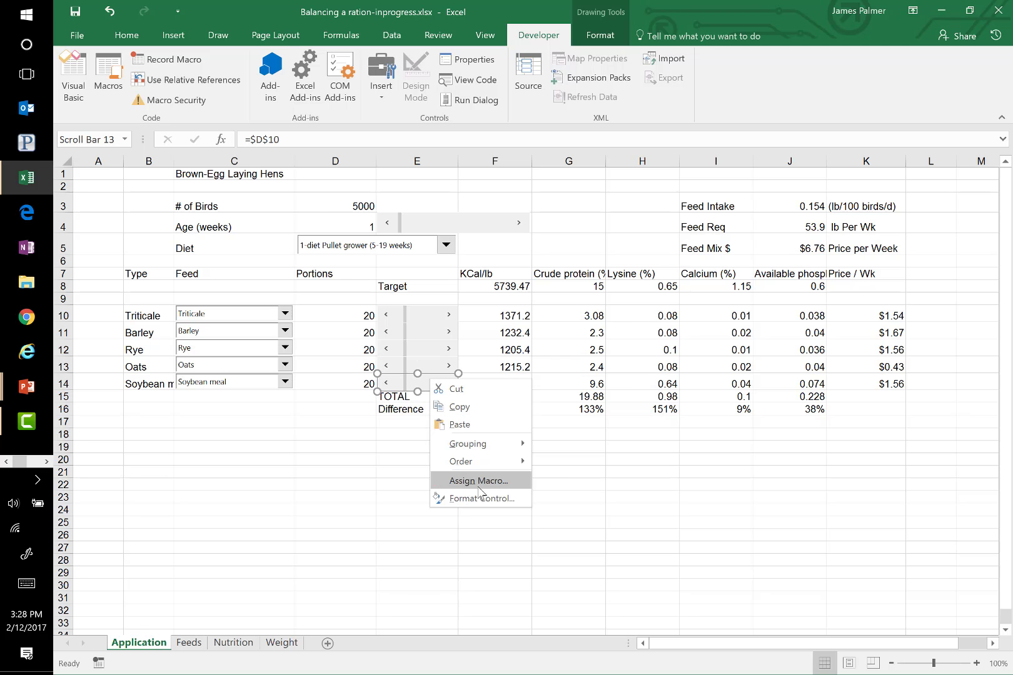
click(479, 497)
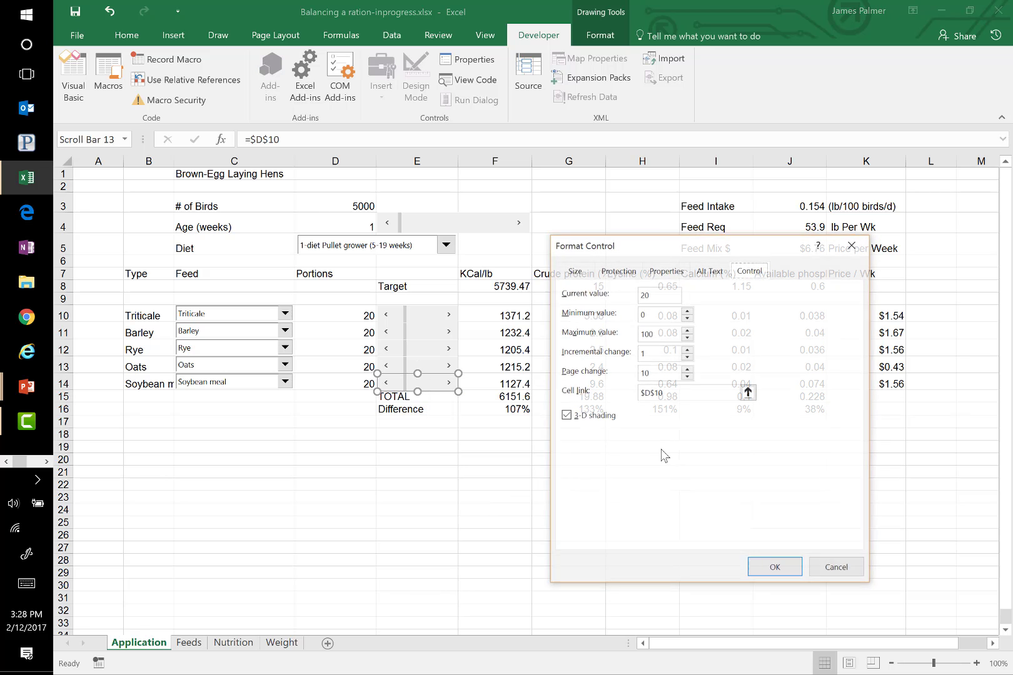
click(673, 392)
click(674, 392)
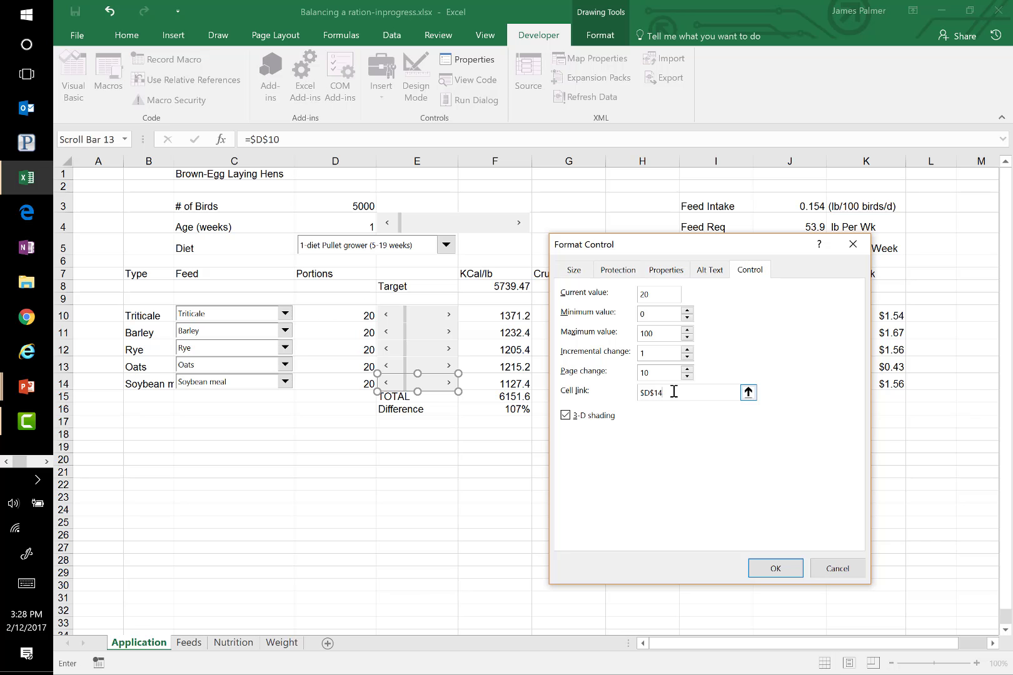
text(4)
key(Return)
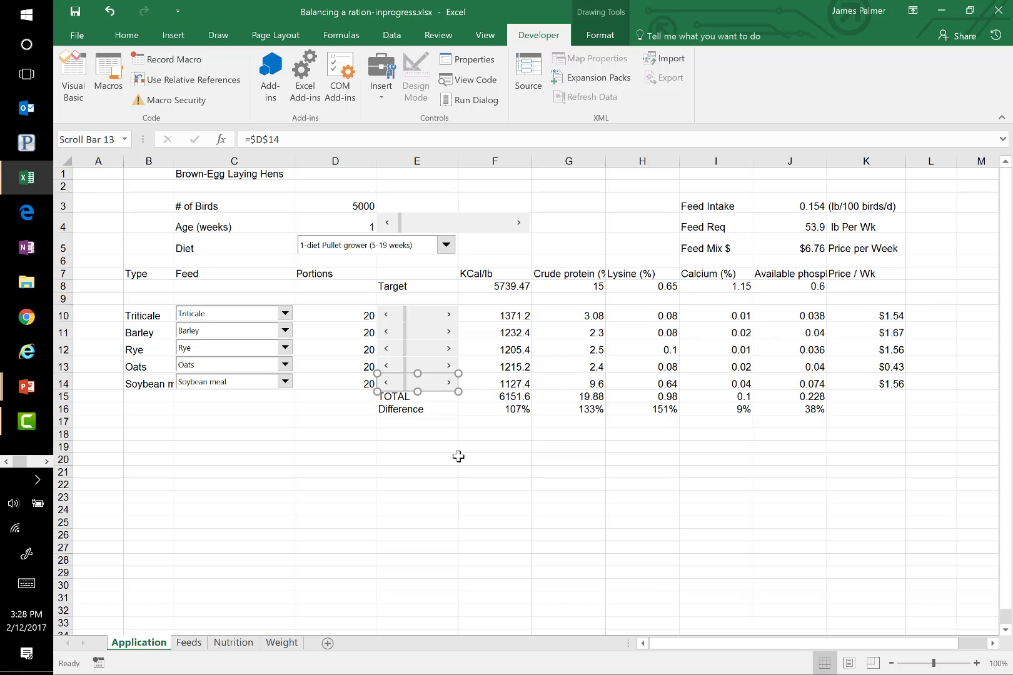
click(458, 456)
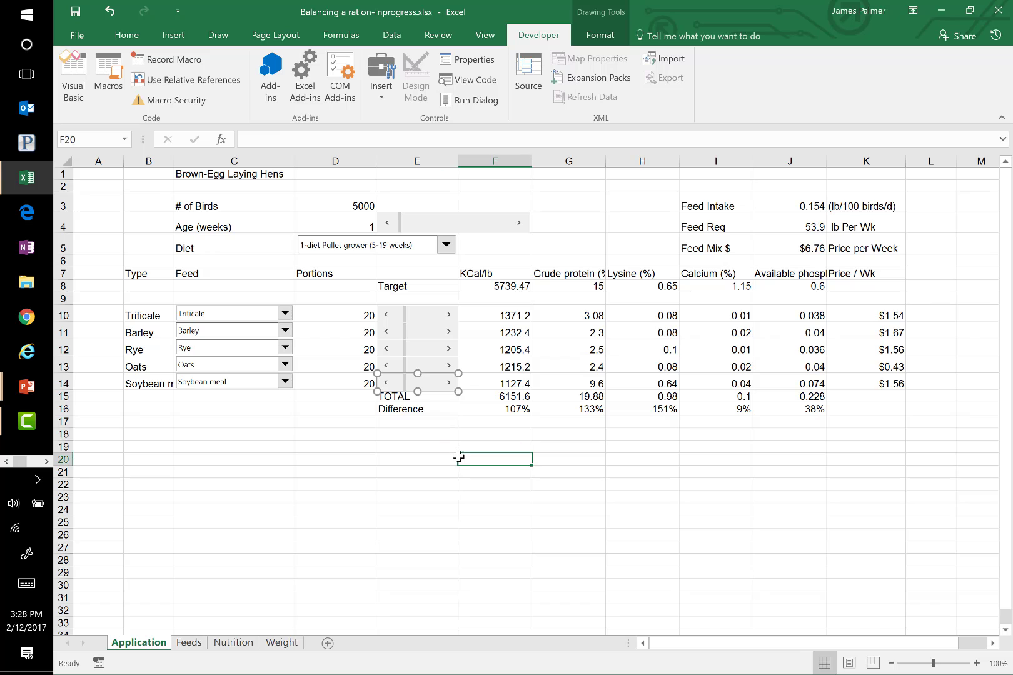
Use the portion scroll bars to set Soybean meal to 21, Oats to 19, Rye to 21, Barley to 19 and Triticale to 21
click(448, 384)
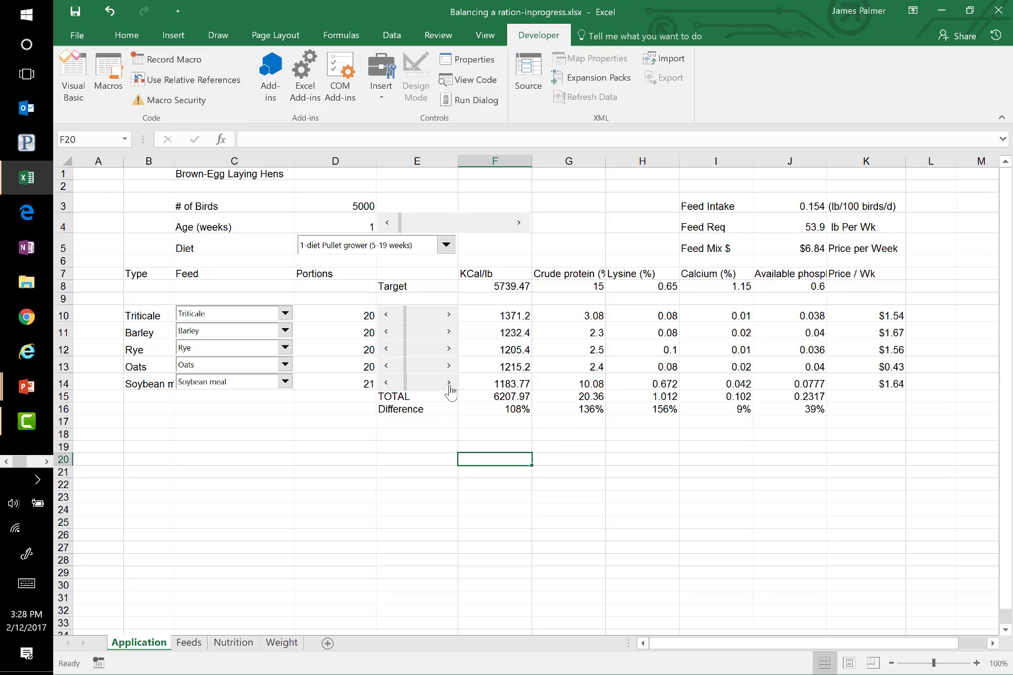
click(386, 367)
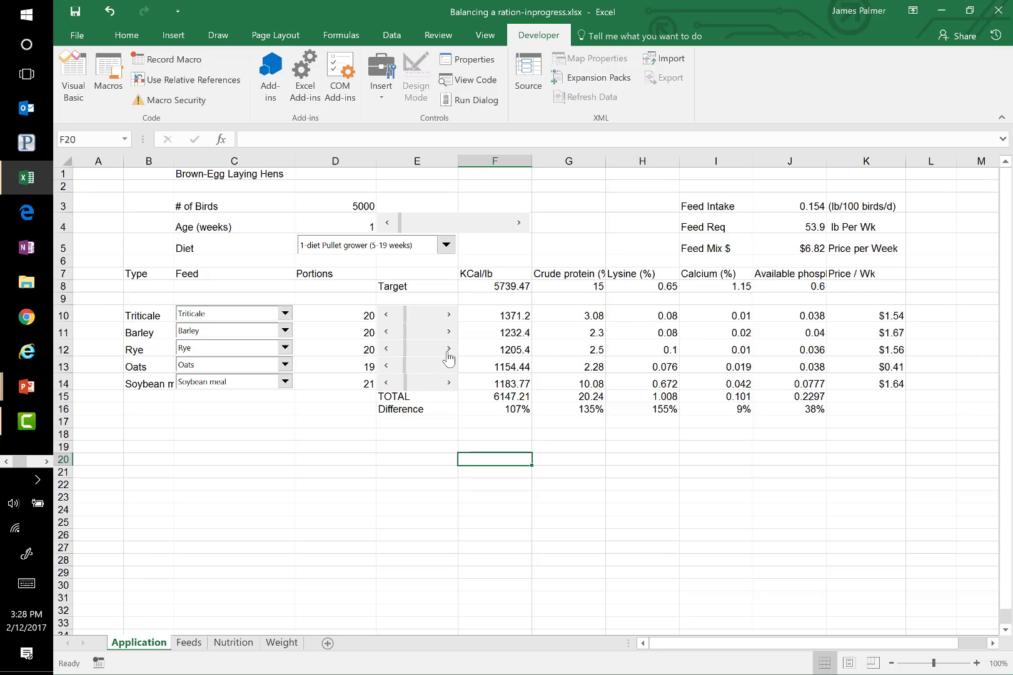
click(449, 349)
click(386, 331)
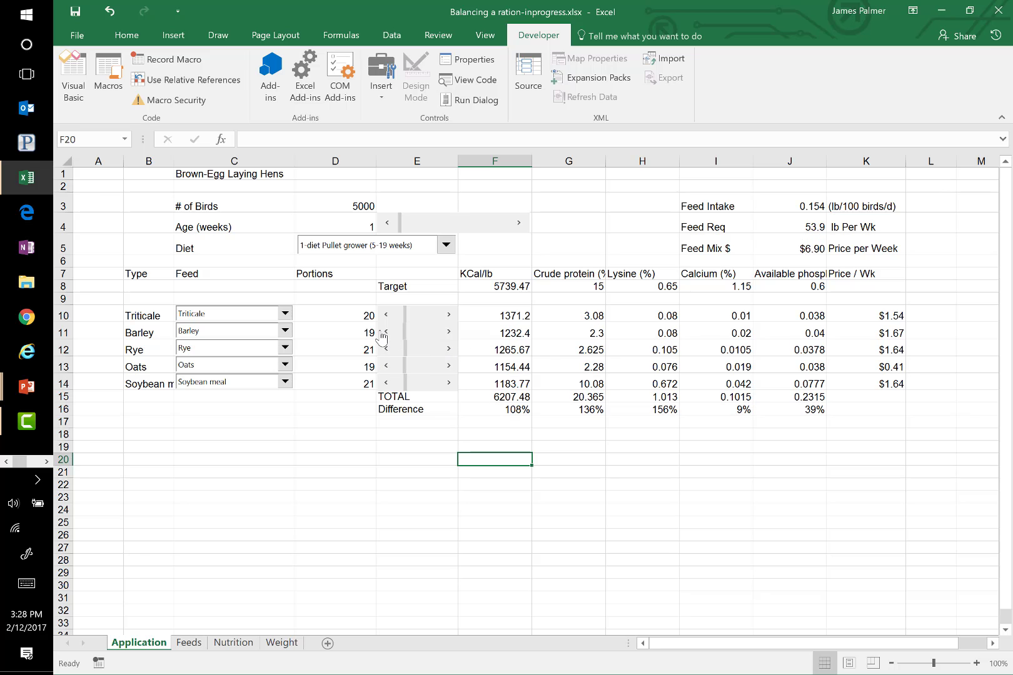
click(449, 316)
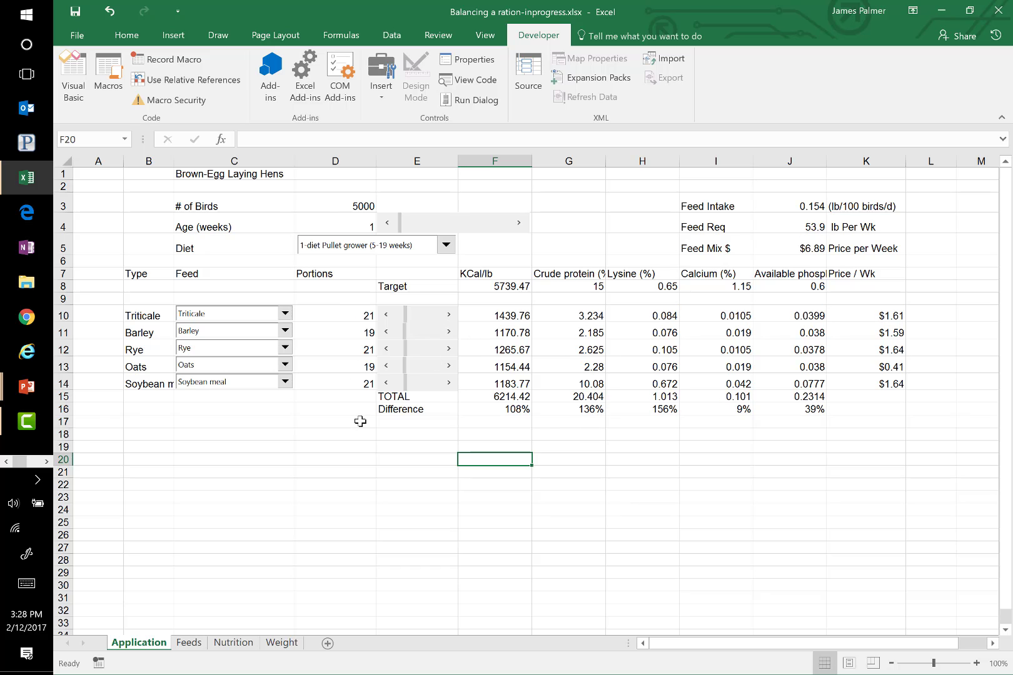
Switch to the PowerPoint slide show with the instructions for the portion scroll bars
key(alt+Tab)
key(alt+Tab)
key(alt+Tab)
key(alt+Tab)
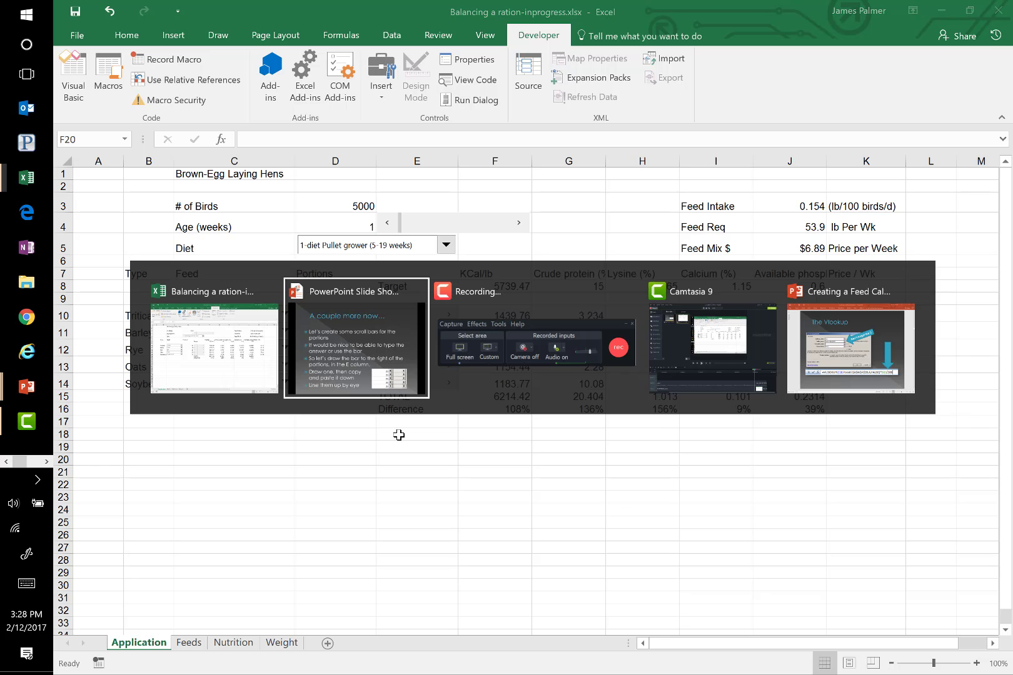
key(alt+Tab)
key(alt+Tab)
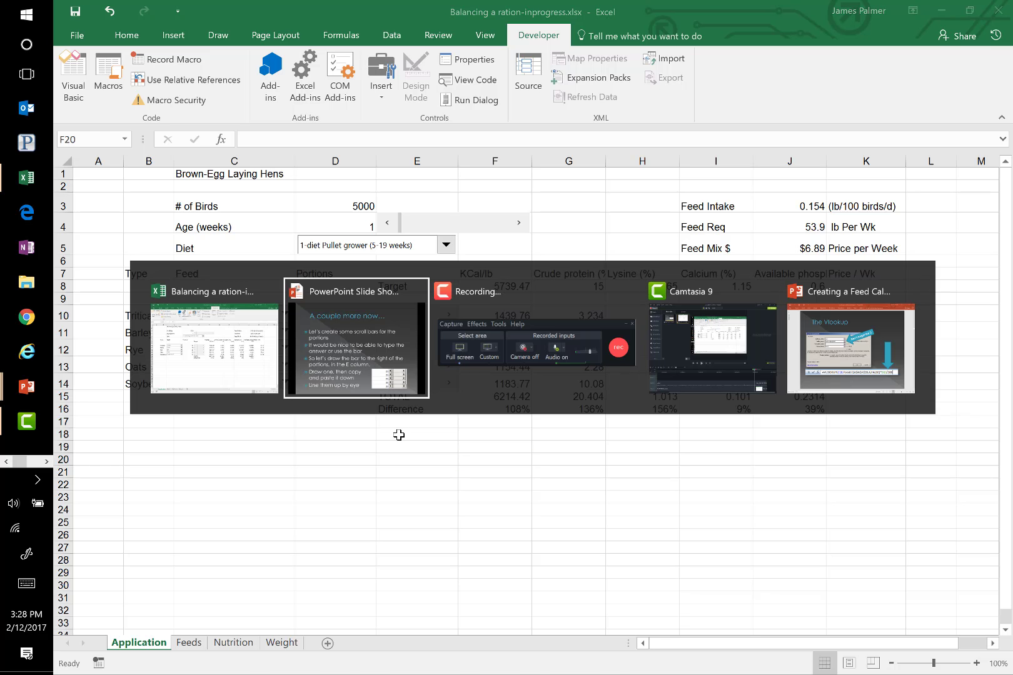